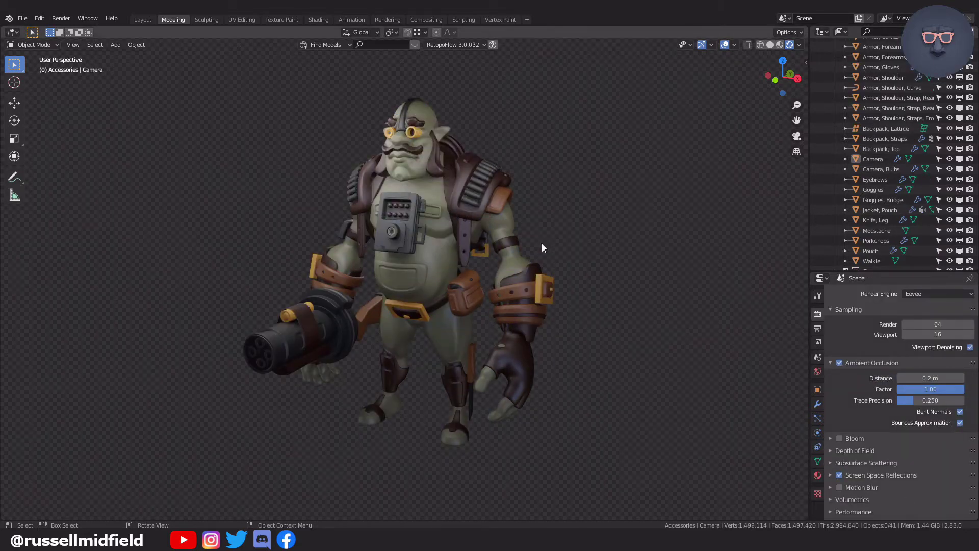
Zoom in on the character's goggles and open their mesh for editing
middle_drag(537, 248, 463, 251)
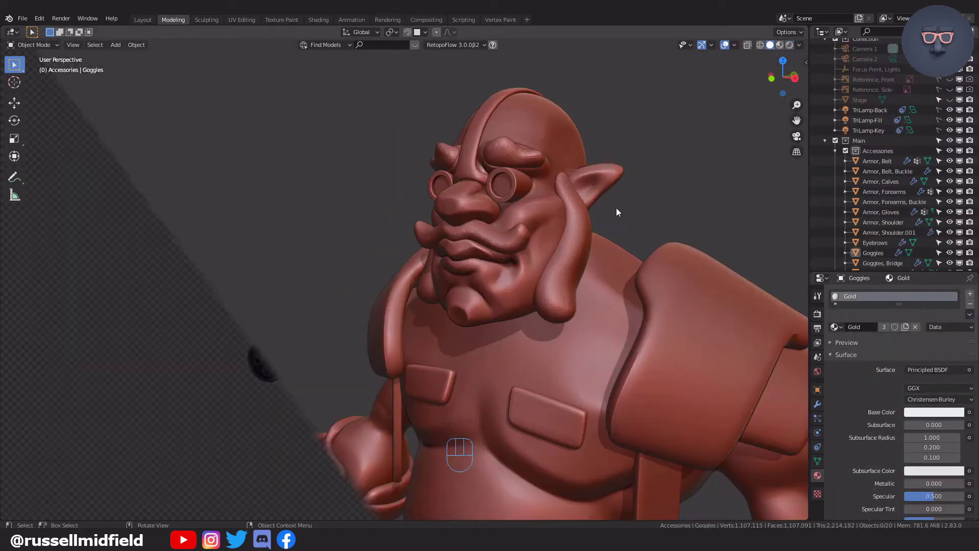
click(521, 190)
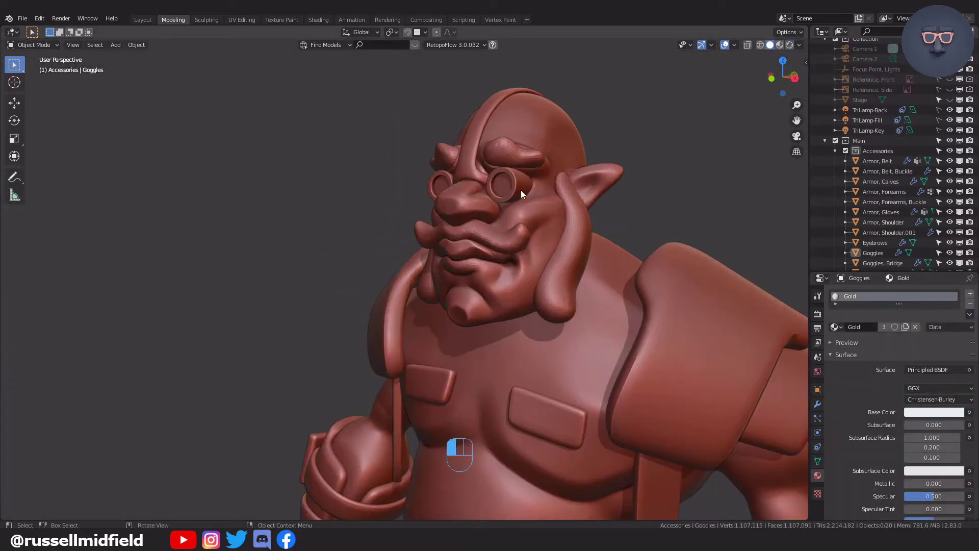
key(KP_Decimal)
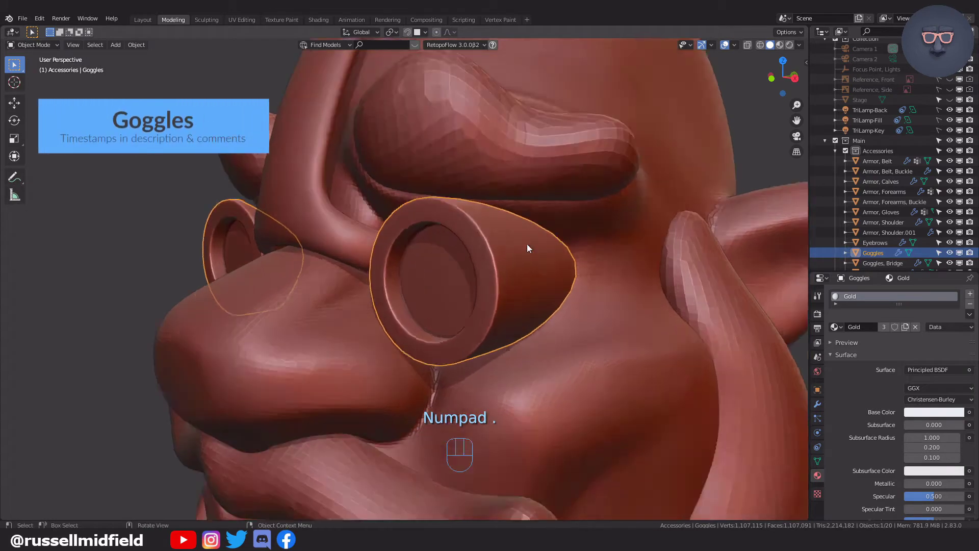
key(Tab)
middle_drag(472, 241, 498, 247)
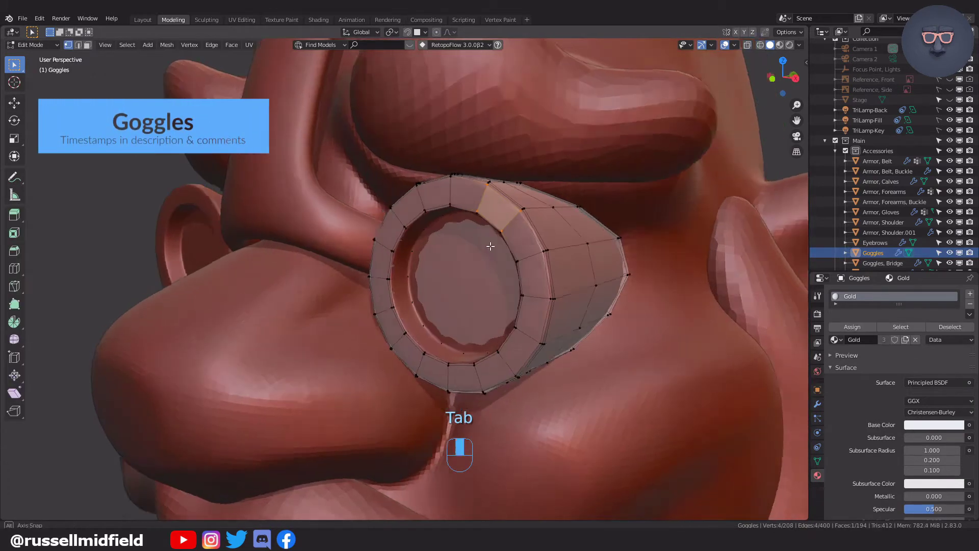
Extrude the ring of faces on the goggle's front rim forward about 0.61 m to lengthen the barrel
key(Tab)
click(565, 245)
middle_drag(565, 245, 522, 231)
alt+click(490, 232)
scroll(489, 238, up, 1)
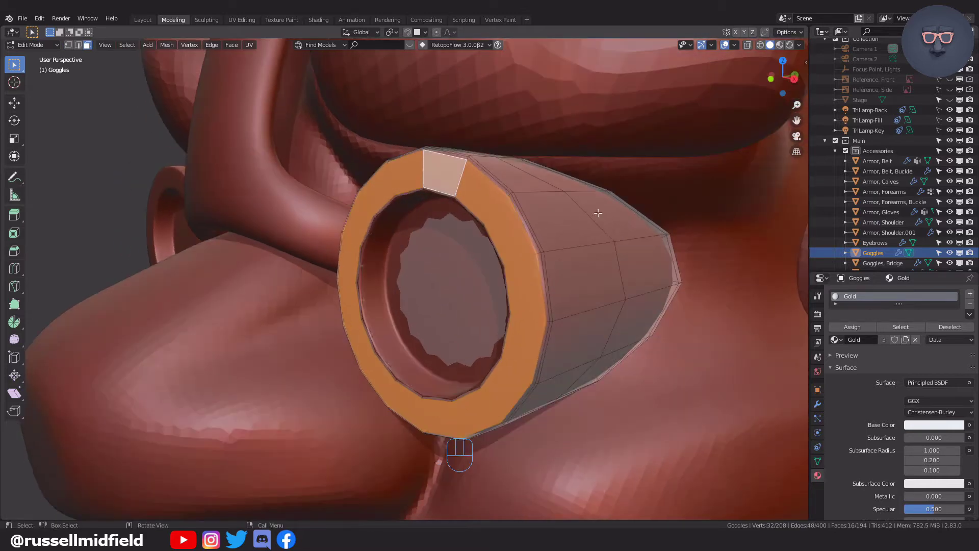
middle_drag(597, 213, 603, 217)
key(e)
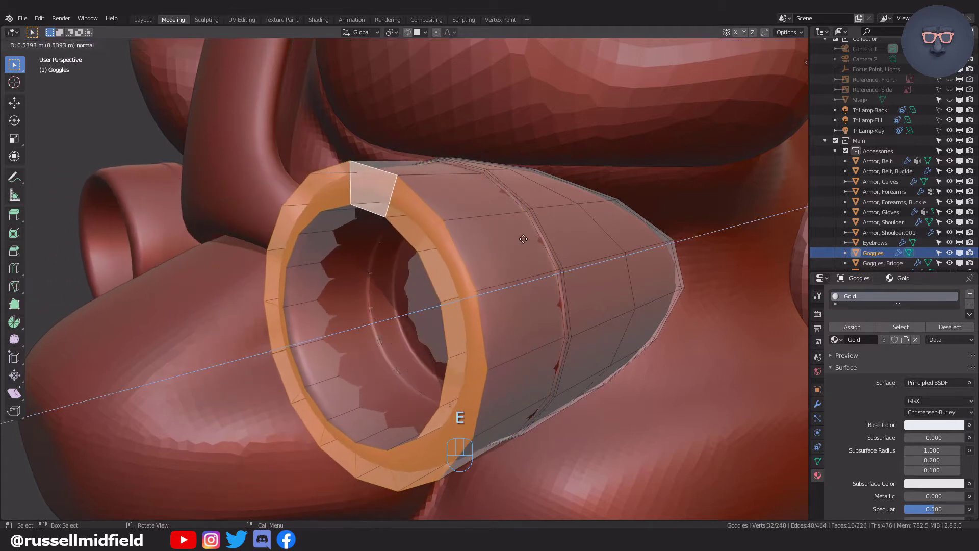
click(506, 244)
Add one supporting loop cut around the extruded barrel, slid close to the seam with a factor of about 0.91
middle_drag(507, 245, 427, 298)
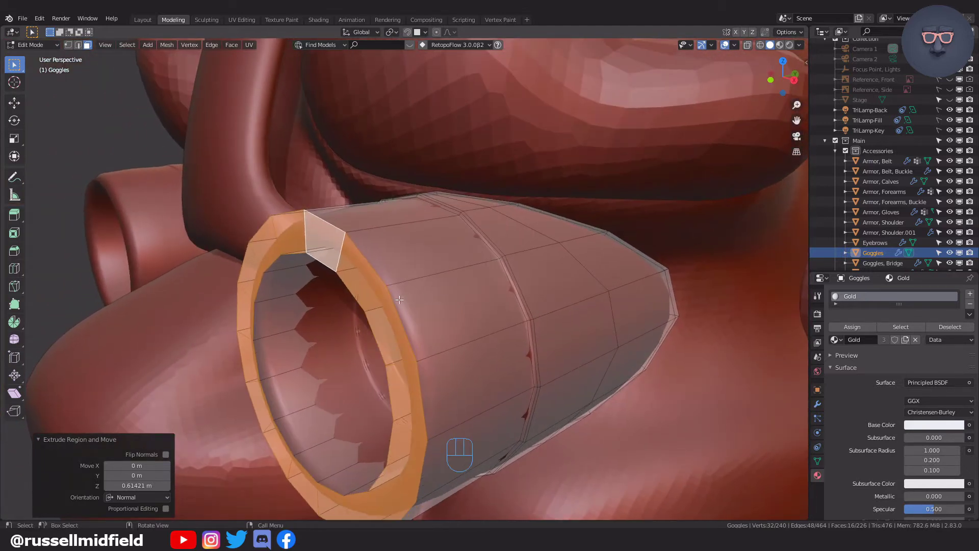
click(429, 261)
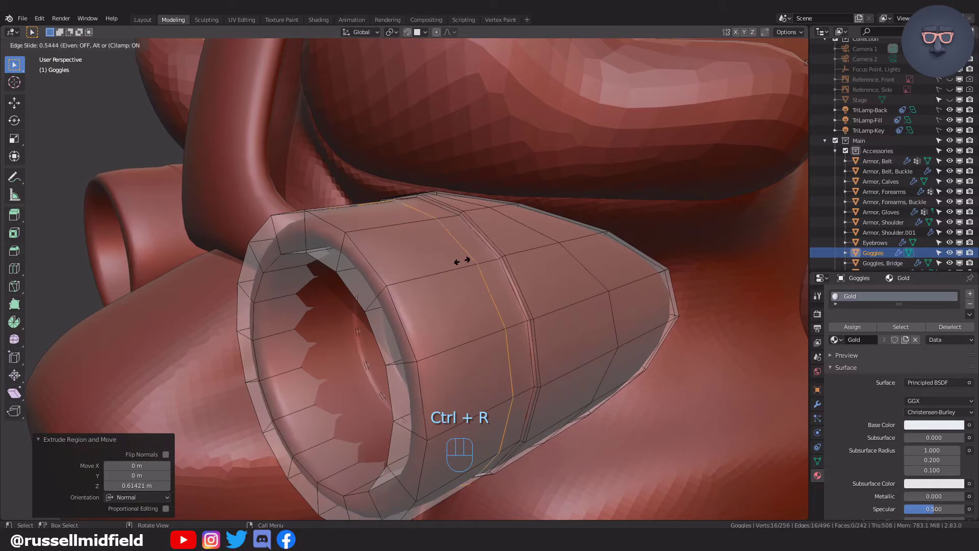
click(483, 259)
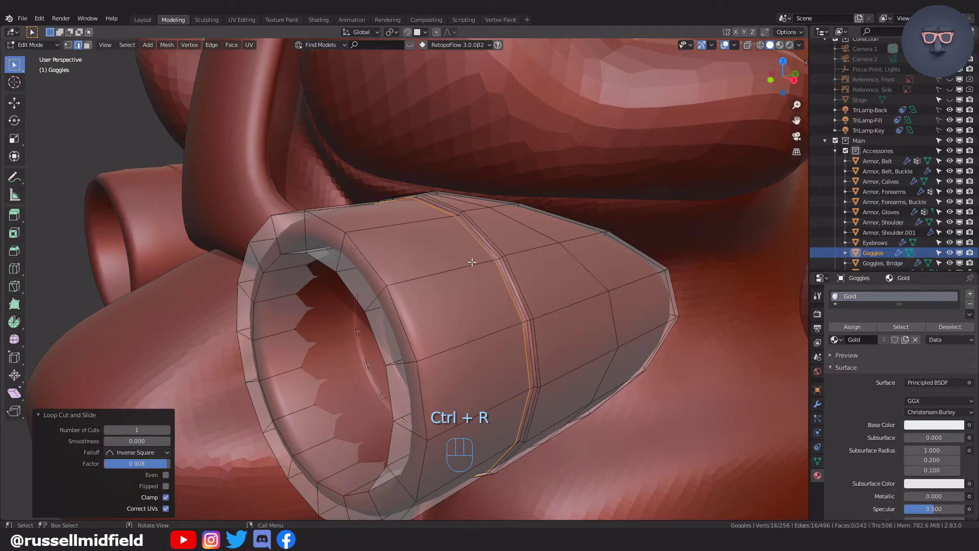
middle_drag(469, 263, 474, 264)
Bevel the barrel's outer front edge loop with about 0.02 m offset and one segment, and repeat it on the inner rim loop
key(Tab)
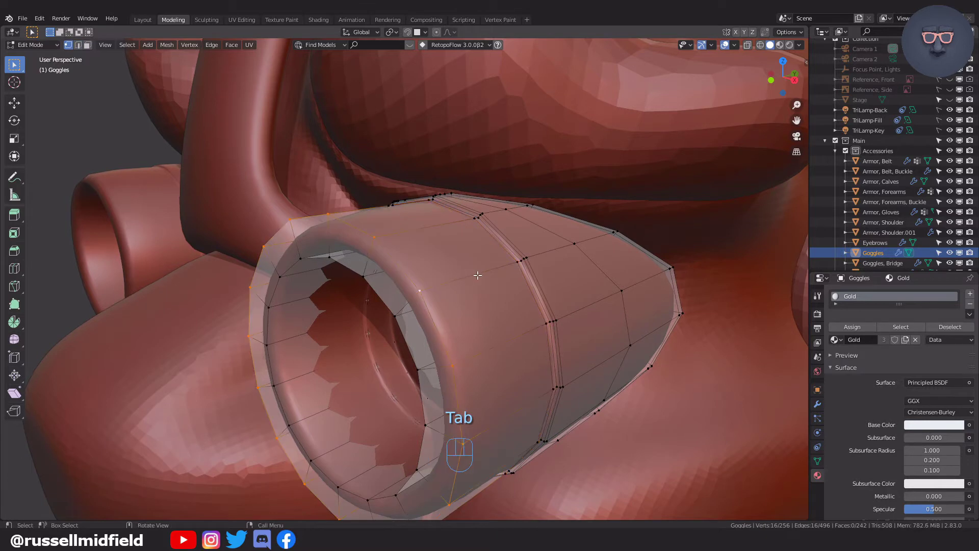
key(ctrl+b)
click(487, 277)
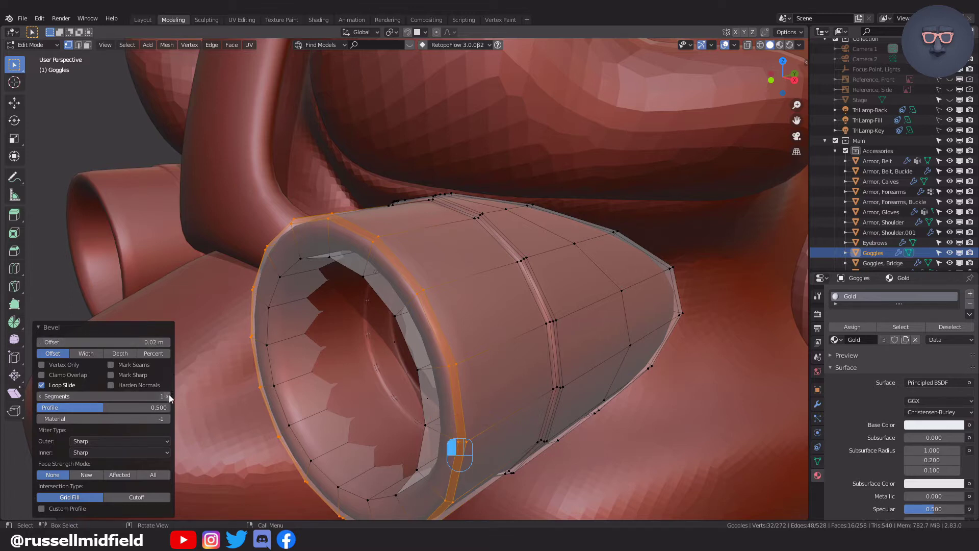
alt+click(360, 270)
middle_drag(362, 273, 476, 258)
key(shift+r)
Select the four outer side faces just behind the barrel's seam and inset them about 0.08 m
key(Tab)
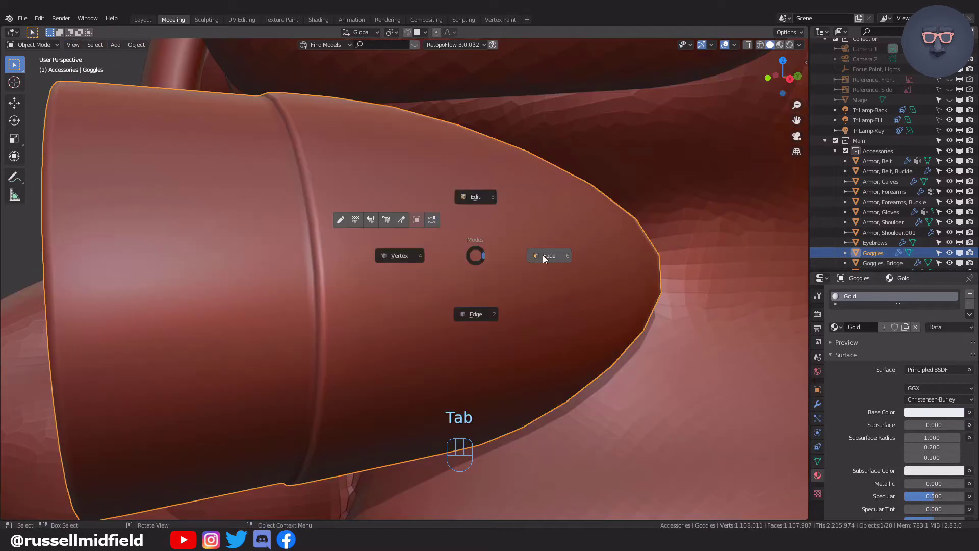
click(542, 255)
click(402, 218)
shift+click(416, 270)
shift+click(415, 331)
shift+click(385, 384)
middle_drag(384, 384, 540, 285)
key(i)
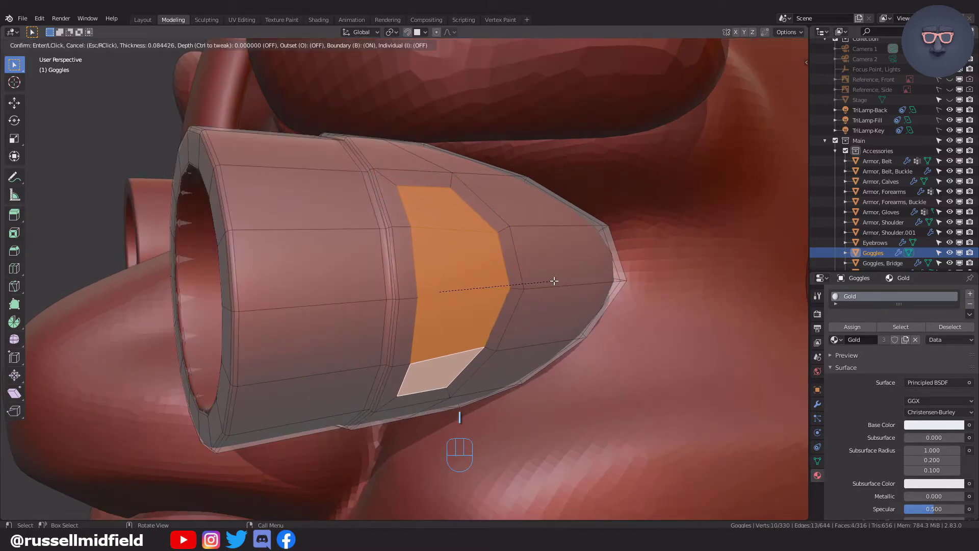
click(555, 281)
Extrude the inset side faces inward about 0.12 m and inset the sunken faces about 0.028 m
middle_drag(553, 280, 624, 280)
key(e)
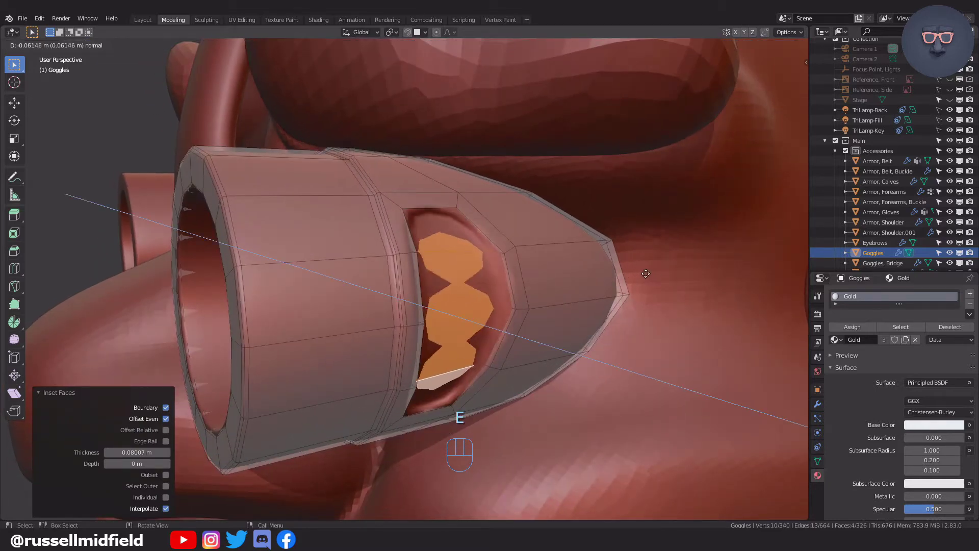
click(638, 274)
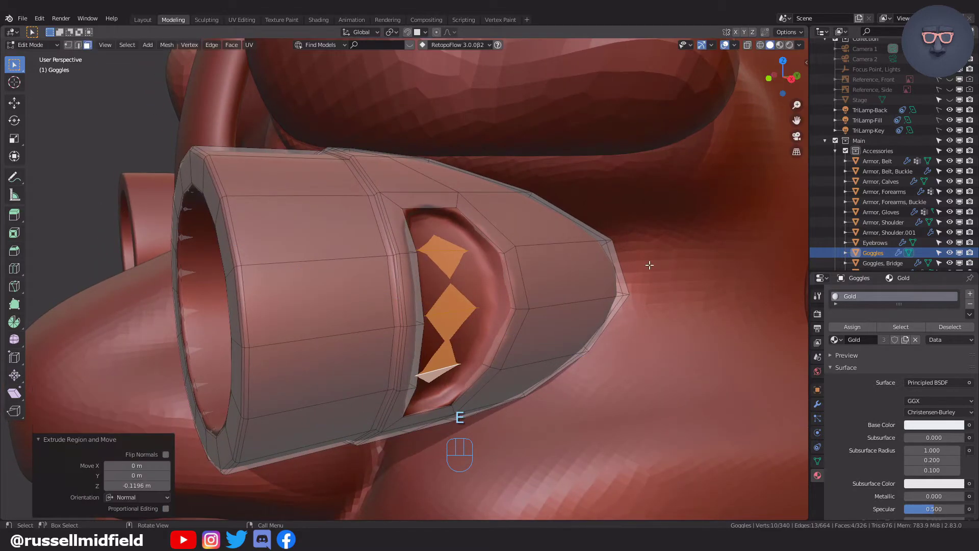
key(i)
click(644, 266)
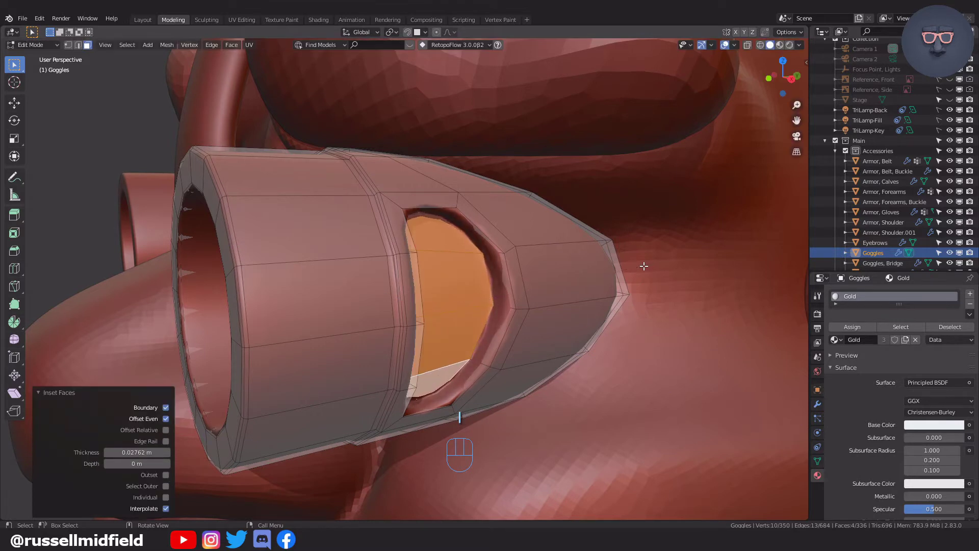
Extrude the sunken faces outward about 0.46 m as a protruding block and inset its end about 0.047 m
key(e)
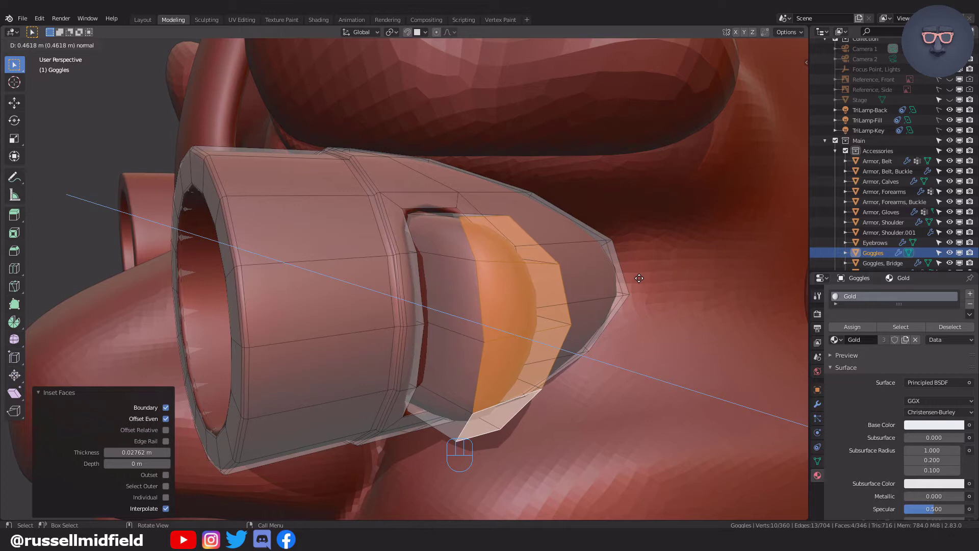
click(639, 278)
key(i)
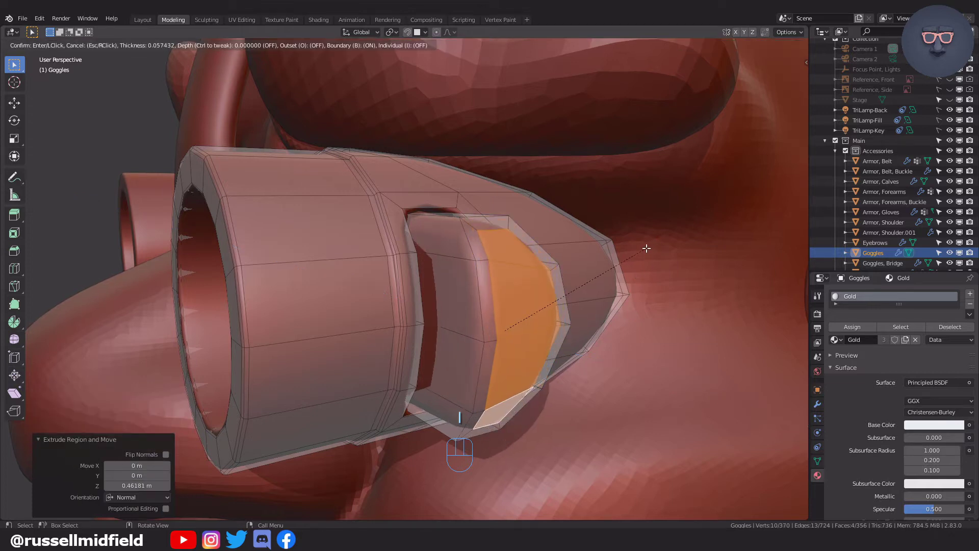
click(649, 248)
Push the block's inset end faces inward about 0.06 m and inset them once more
key(e)
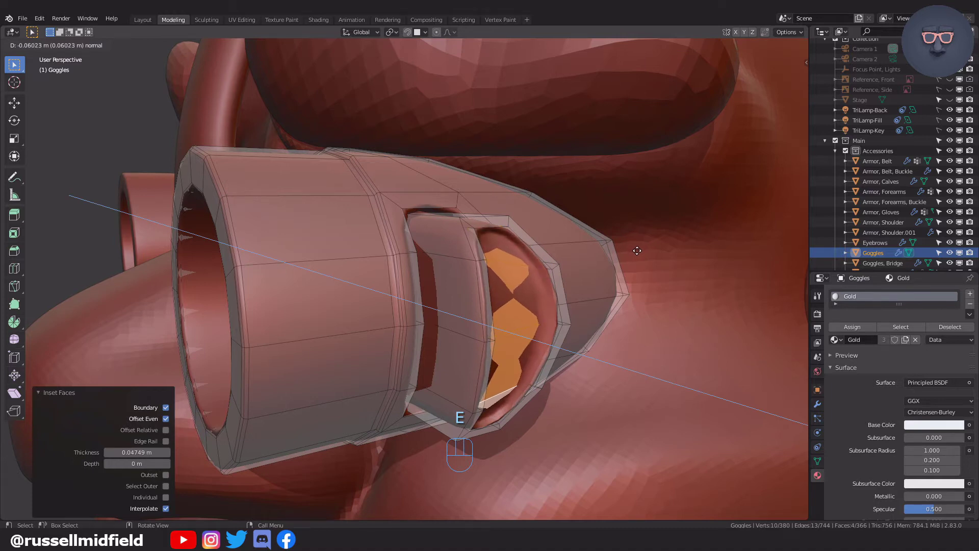
click(637, 251)
key(i)
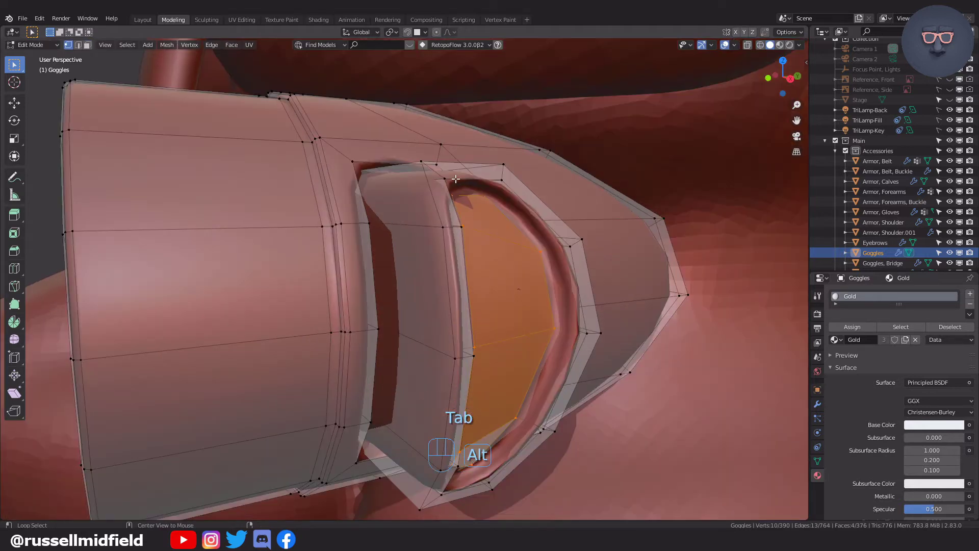
Bevel the edge loop around the block's end recess, and repeat it on the block's outer edge and the side opening's border
alt+click(455, 179)
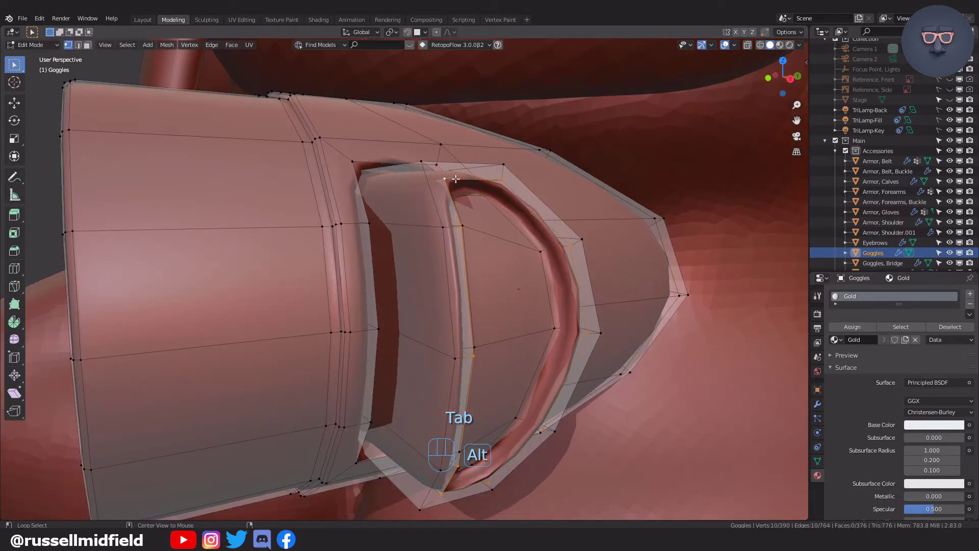
key(ctrl+b)
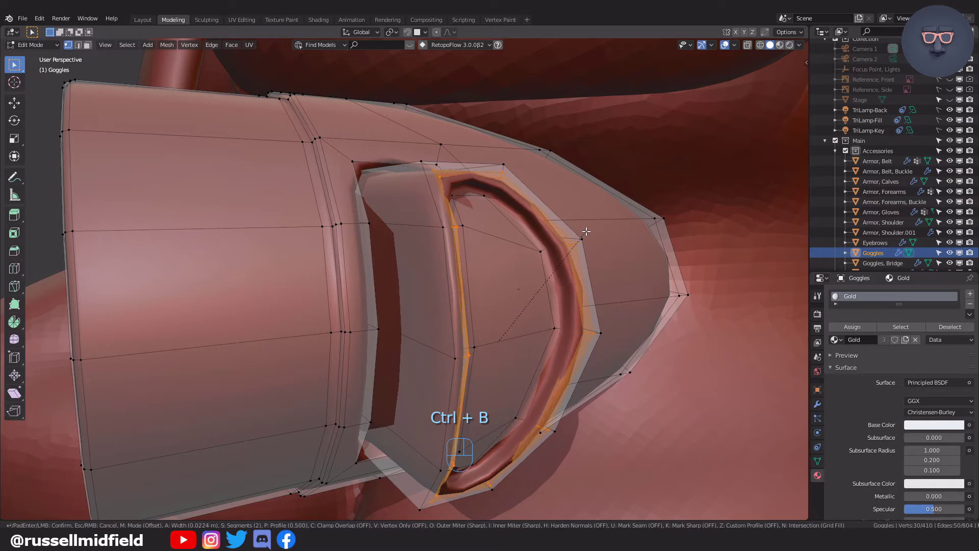
click(584, 233)
alt+click(422, 214)
key(shift+r)
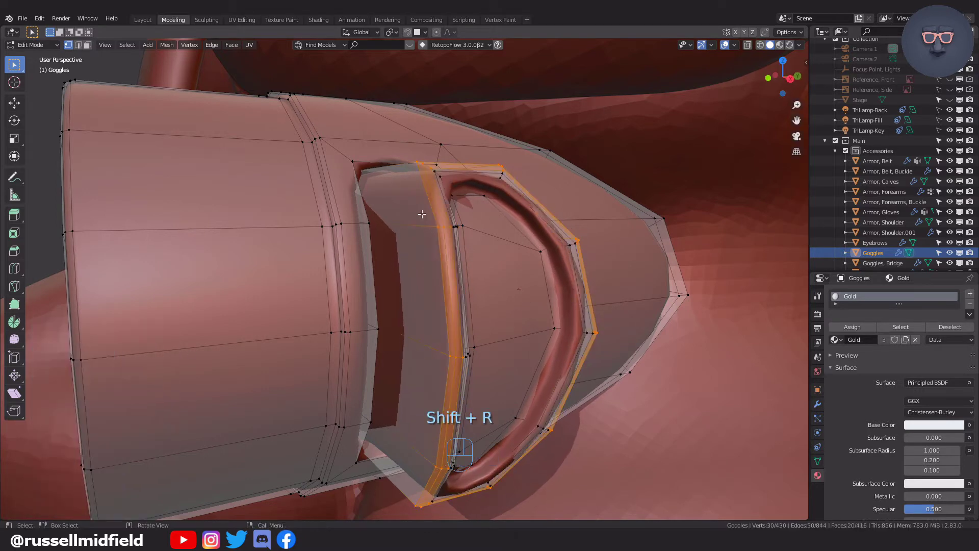
alt+click(362, 189)
key(shift+r)
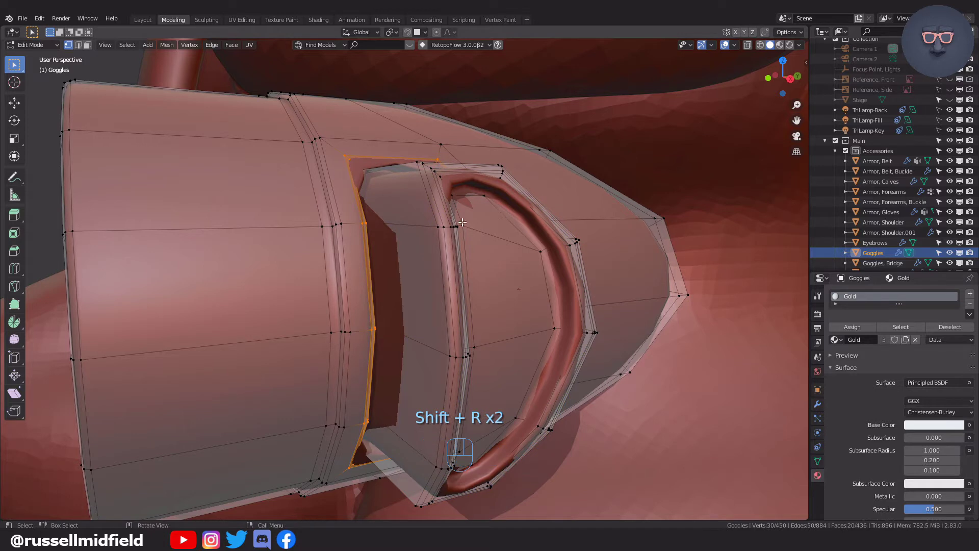
key(Tab)
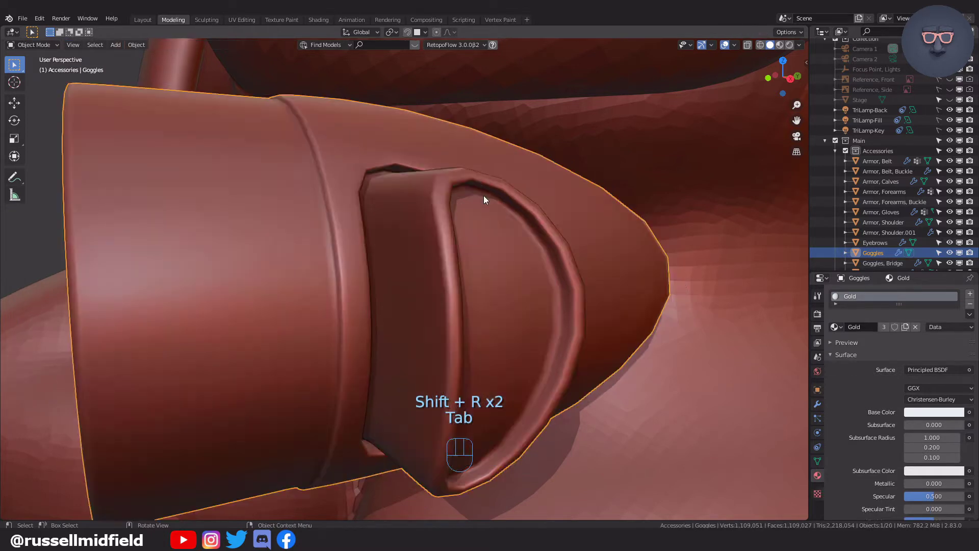
scroll(483, 194, down, 5)
click(677, 188)
middle_drag(677, 188, 581, 238)
scroll(554, 238, up, 4)
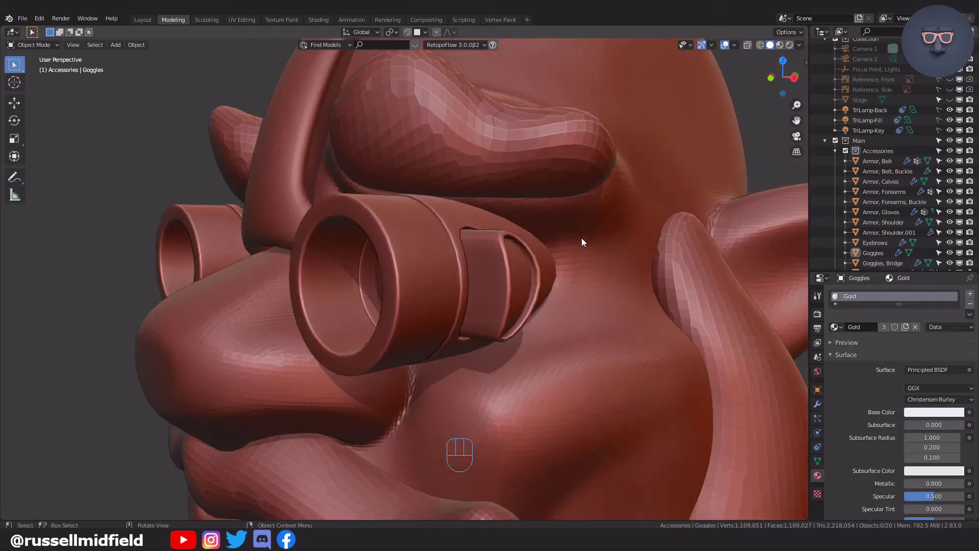
Grow the selection from the end recess's edge loop to cover the block's outer end and move it toward the barrel along X
key(KP_Decimal)
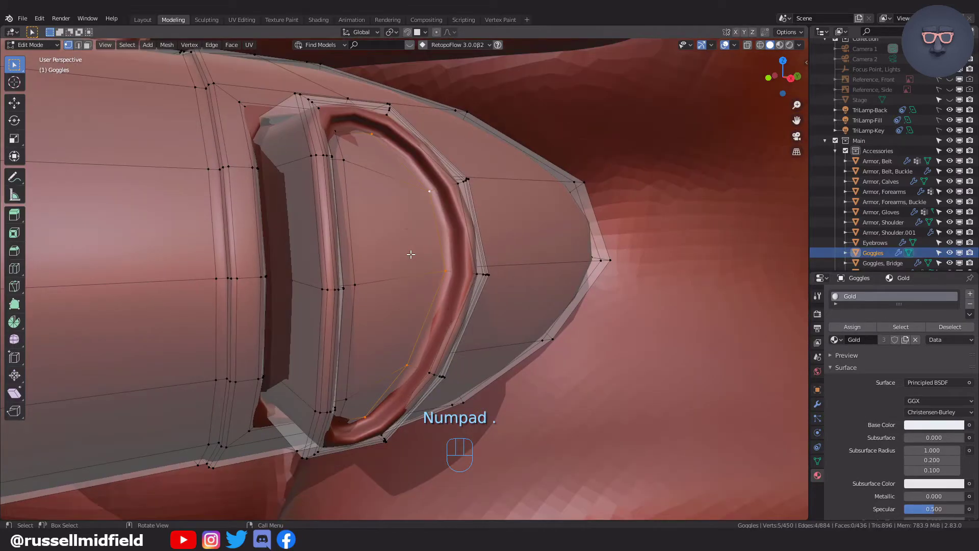
middle_drag(406, 247, 419, 255)
key(ctrl+KP_Add)
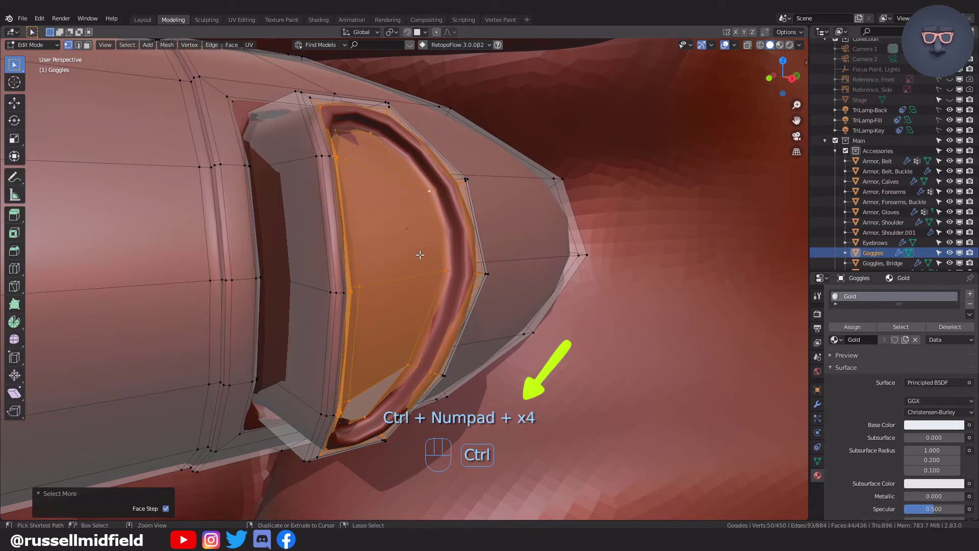
key(ctrl+KP_Add)
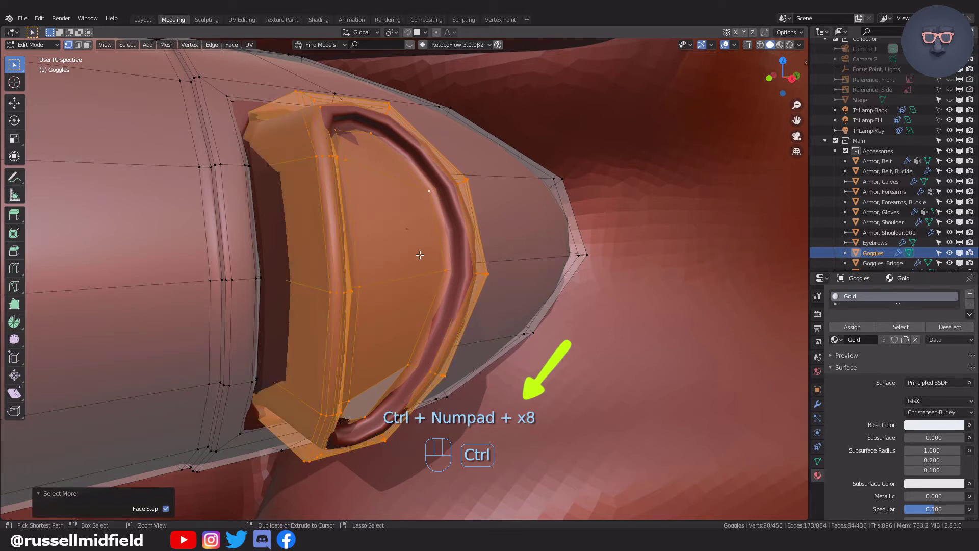
key(ctrl+KP_Subtract)
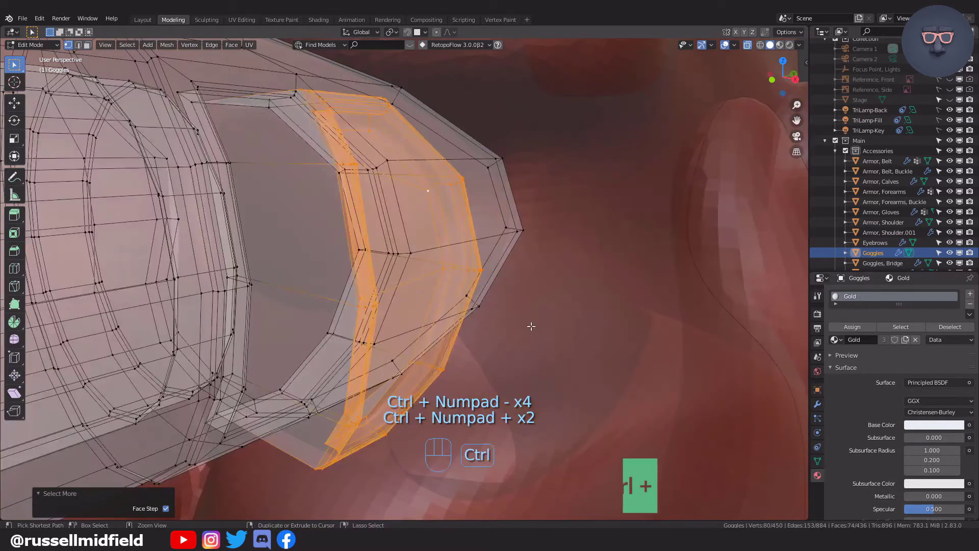
key(ctrl+KP_Subtract)
key(ctrl+KP_Subtract)
key(ctrl+KP_Subtract)
key(ctrl+KP_Subtract)
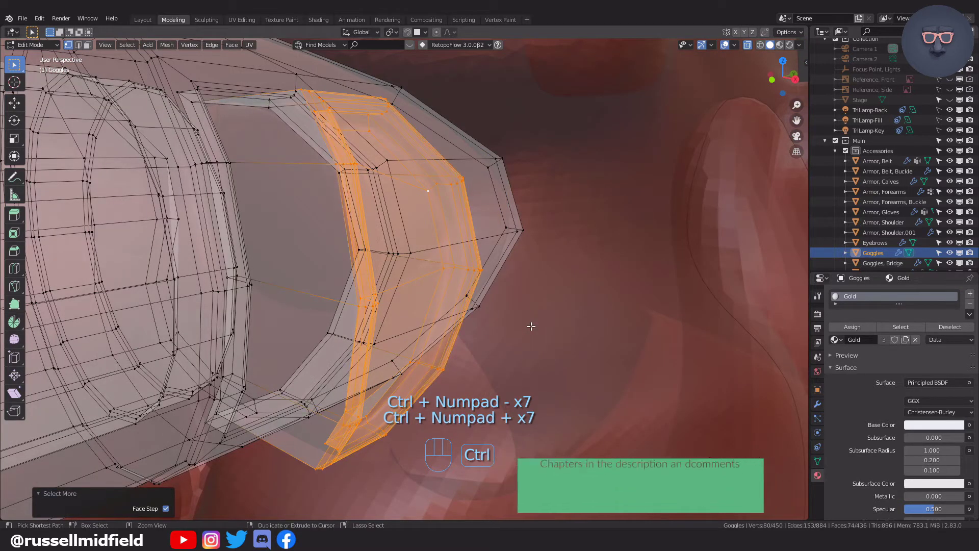
key(alt+z)
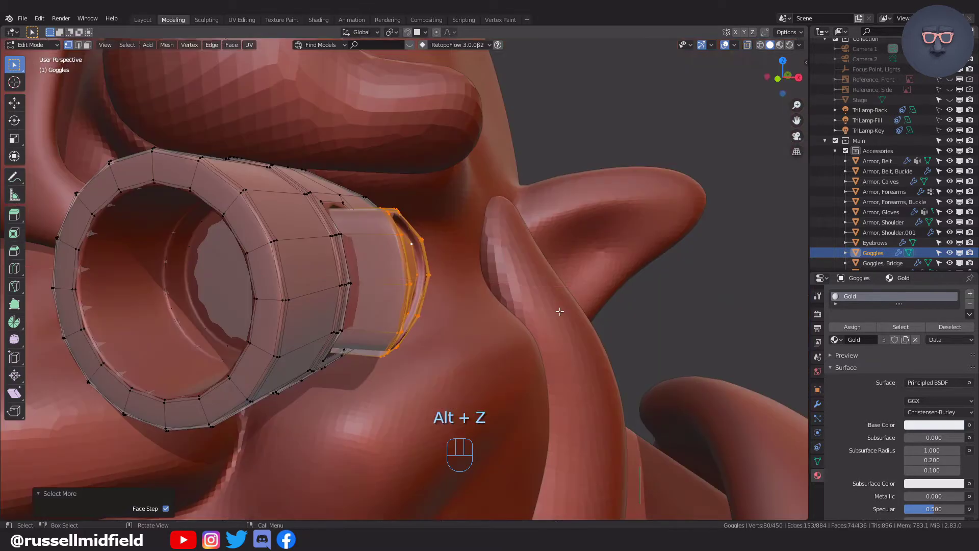
key(g)
key(x)
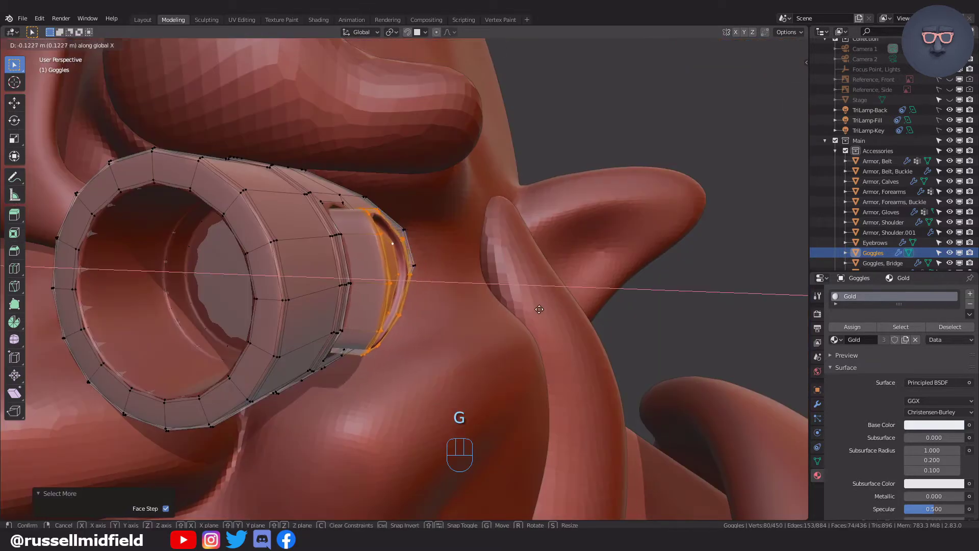
click(530, 308)
mouse_move(530, 308)
middle_down()
mouse_move(428, 308)
mouse_move(519, 309)
middle_up()
key(Tab)
Apply the goggles' mirroring so both sides become real geometry, keeping the Subdivision modifier, and reopen the mesh for editing
middle_drag(555, 255, 527, 277)
scroll(551, 290, down, 5)
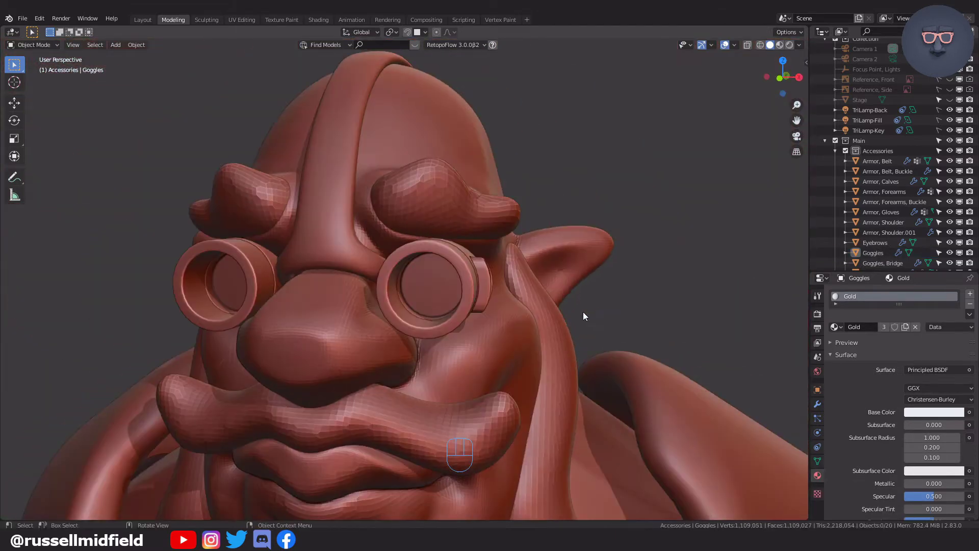
shift+click(522, 287)
click(818, 404)
key(Tab)
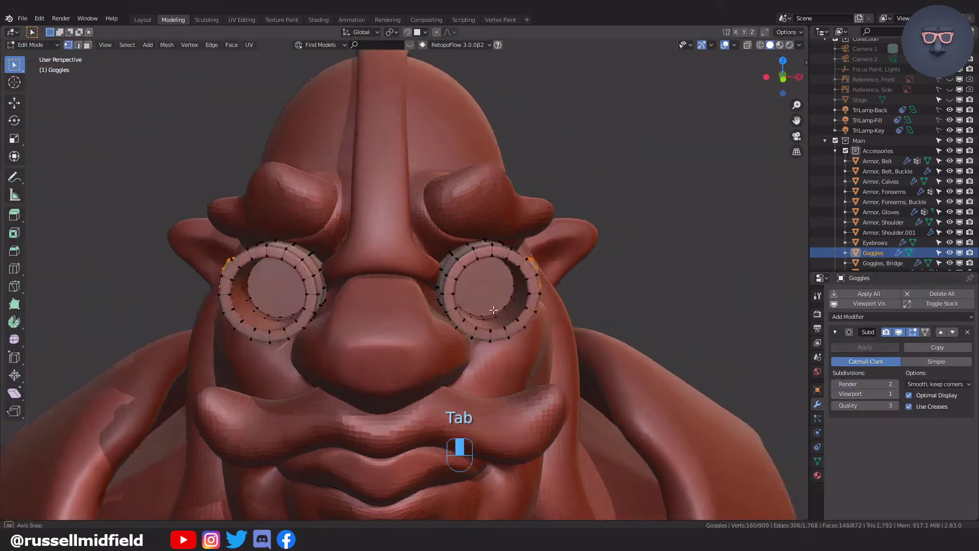
Delete the surplus edge loops around the front end of one goggle's barrel, using X-ray to reach the hidden ones
middle_drag(68, 234, 479, 279)
alt+click(426, 284)
key(x)
alt+click(418, 311)
key(x)
middle_drag(420, 311, 328, 249)
key(KP_Decimal)
scroll(418, 260, up, 4)
middle_drag(449, 265, 422, 277)
key(alt+x)
key(alt+z)
alt+click(423, 275)
key(x)
alt+click(371, 248)
key(x)
Rescale the barrel's front edge loops and move the front loop along Y
scroll(371, 248, down, 5)
middle_drag(371, 248, 352, 188)
key(alt+z)
key(s)
click(574, 233)
alt+click(357, 171)
scroll(377, 187, up, 2)
key(s)
click(531, 246)
scroll(607, 268, down, 3)
key(g)
key(y)
click(566, 283)
Bevel the barrel's front rim loop with a 0.02 m offset and repeat the bevel on the inner ring around the lens
alt+click(351, 188)
key(ctrl+b)
click(503, 273)
click(147, 339)
text(.0)
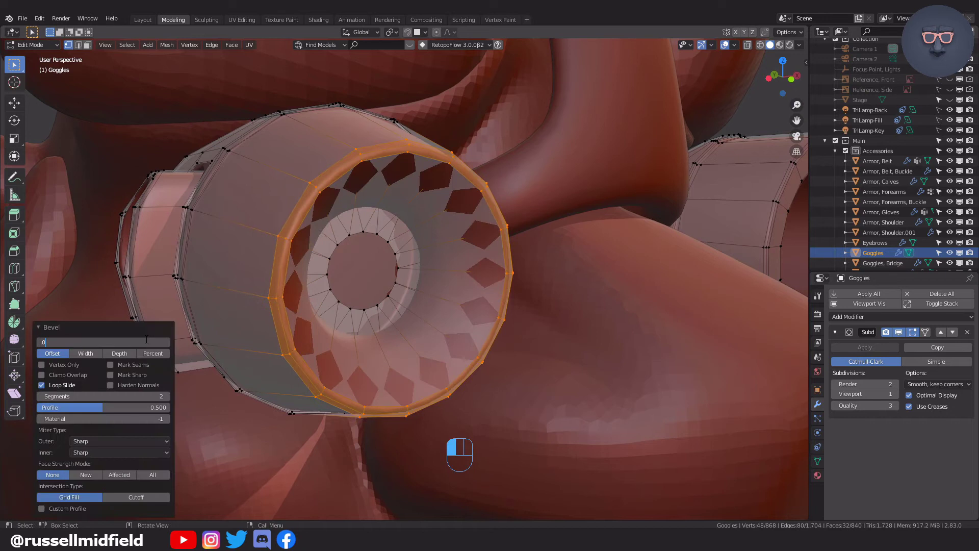
text(2)
key(Return)
alt+click(365, 244)
key(shift+r)
key(Tab)
Move the barrel's beveled front rim about 0.154 m along Y
middle_drag(611, 372, 724, 377)
scroll(608, 367, down, 3)
scroll(415, 243, up, 4)
click(415, 221)
key(Tab)
middle_drag(415, 220, 459, 250)
key(g)
key(x)
key(y)
click(531, 265)
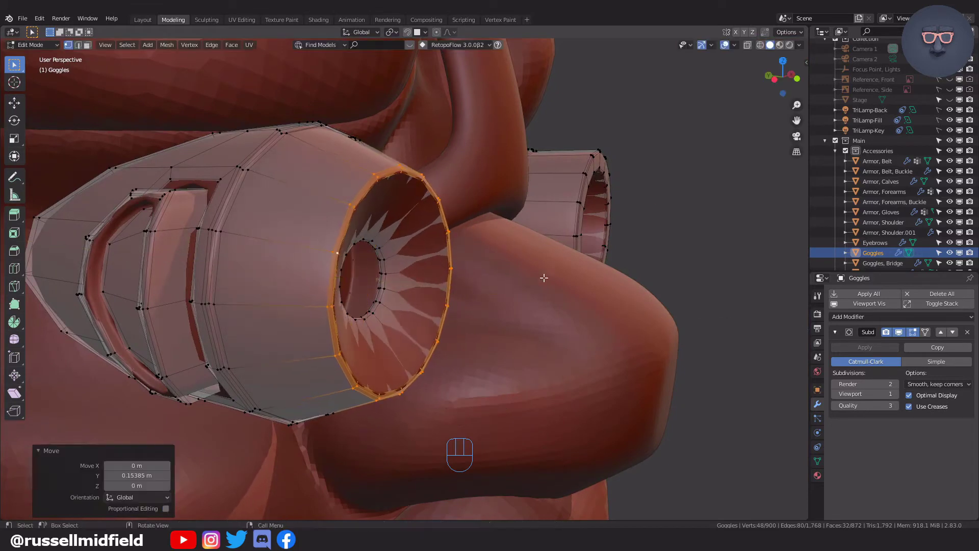
Cut two edge loops around the barrel between the side block and the front rim
scroll(697, 361, down, 4)
key(Tab)
click(697, 361)
middle_drag(697, 361, 623, 357)
scroll(504, 286, up, 4)
shift+middle_drag(504, 285, 468, 294)
click(473, 314)
key(Tab)
key(ctrl+r)
click(401, 187)
click(420, 184)
key(ctrl+r)
double_click(431, 214)
Inset the ring of faces between the two new loops and push it inward with Shrink/Fatten to form a groove
key(Tab)
alt+click(441, 214)
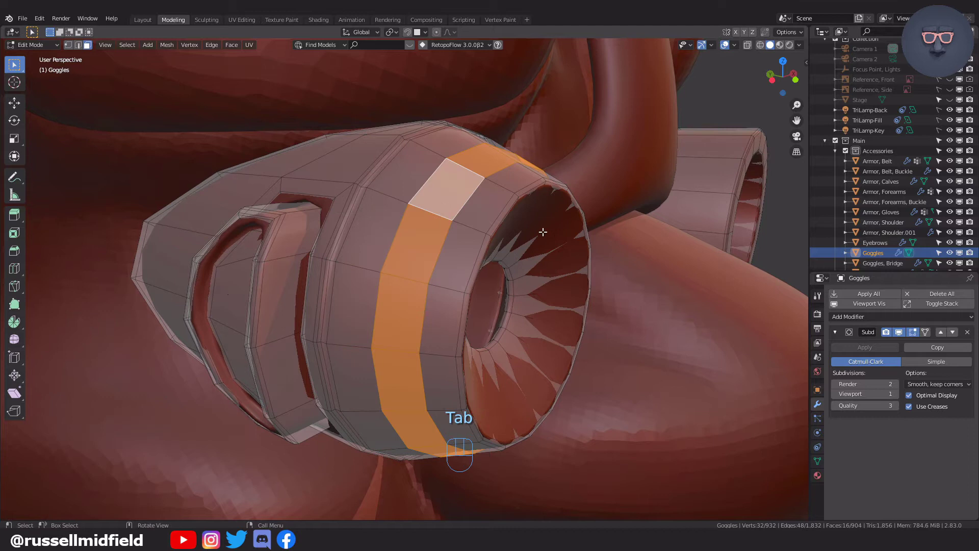
middle_drag(594, 240, 620, 241)
key(i)
click(17, 374)
drag(546, 320, 586, 321)
Bevel one edge loop bordering the barrel's new groove
scroll(490, 296, up, 1)
key(Tab)
click(425, 283)
alt+click(416, 280)
key(ctrl+b)
click(603, 345)
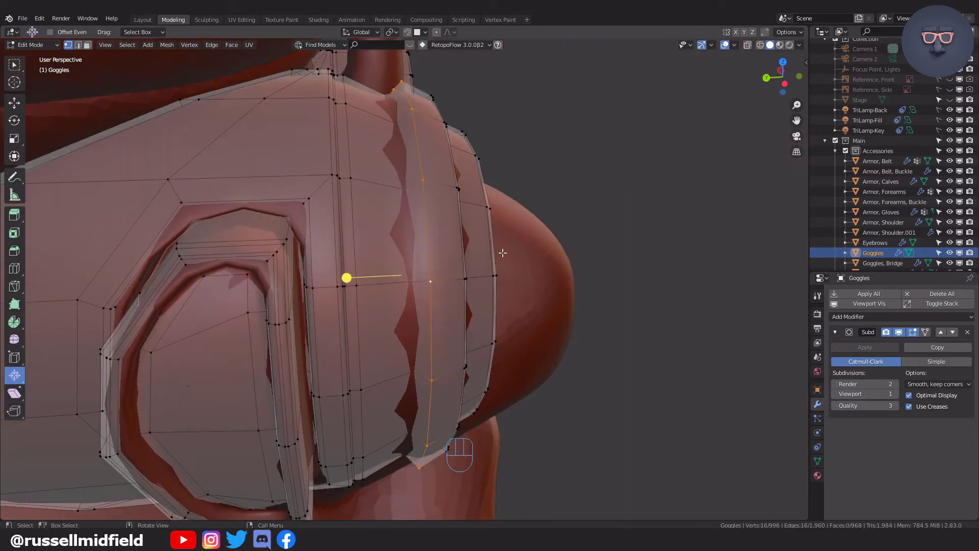
Repeat the bevel on the groove's remaining edge loops and leave mesh editing
middle_drag(357, 286, 612, 239)
key(shift+r)
key(alt+z)
key(alt+z)
alt+click(418, 310)
key(alt+z)
key(alt+z)
key(shift+r)
key(Tab)
Cut two centered edge loops around the opposite goggle's barrel, between its front rim and side block
click(675, 206)
middle_drag(675, 206, 360, 214)
key(Tab)
key(ctrl+r)
scroll(360, 215, up, 1)
click(360, 215)
right_click(360, 214)
Inset the face ring between the opposite barrel's new loops and sink it inward as a matching groove
middle_drag(403, 244, 411, 255)
key(i)
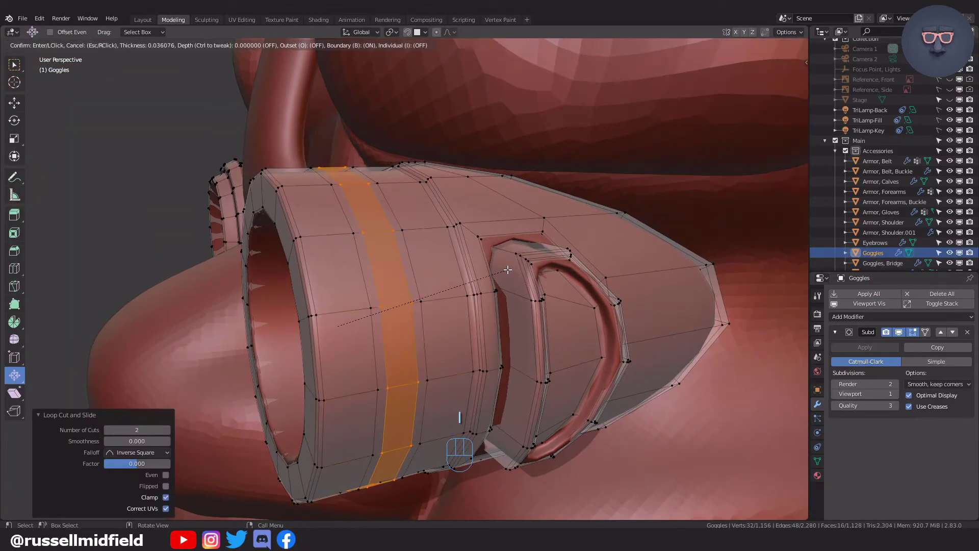
click(508, 272)
middle_drag(509, 271, 516, 271)
drag(347, 379, 348, 387)
Bevel the front edge loop of the opposite barrel's groove
middle_drag(348, 386, 327, 357)
scroll(327, 357, up, 2)
alt+click(290, 316)
key(ctrl+b)
click(286, 326)
click(138, 343)
Repeat the bevel on the groove's other edge loops and on the barrel's front rim
alt+click(332, 263)
key(shift+r)
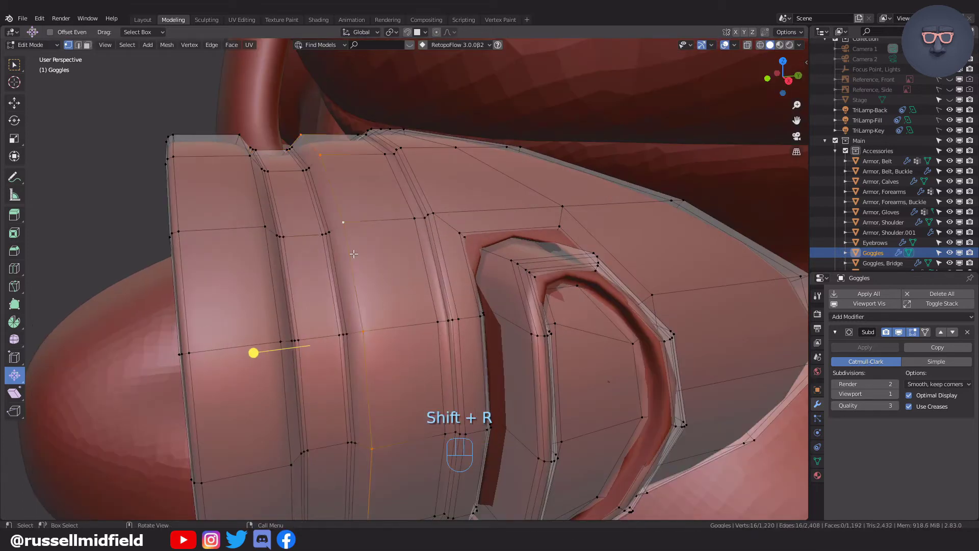
alt+click(356, 286)
key(shift+r)
alt+click(162, 176)
key(shift+r)
key(Tab)
Select the goggles' bridge strap and enable Only Rim in its Solidify modifier
middle_drag(443, 372, 481, 390)
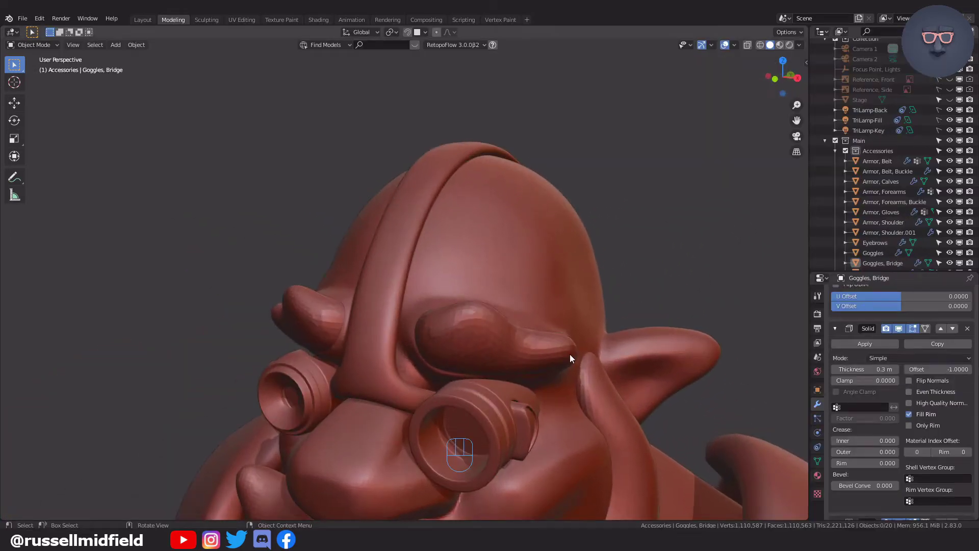
click(403, 212)
mouse_move(525, 280)
middle_down()
mouse_move(555, 293)
mouse_move(531, 326)
mouse_move(513, 286)
middle_up()
mouse_move(443, 278)
middle_down()
mouse_move(489, 282)
mouse_move(461, 281)
mouse_move(441, 259)
mouse_move(381, 265)
mouse_move(463, 261)
mouse_move(437, 267)
middle_up()
key(Tab)
key(alt+z)
scroll(452, 264, up, 2)
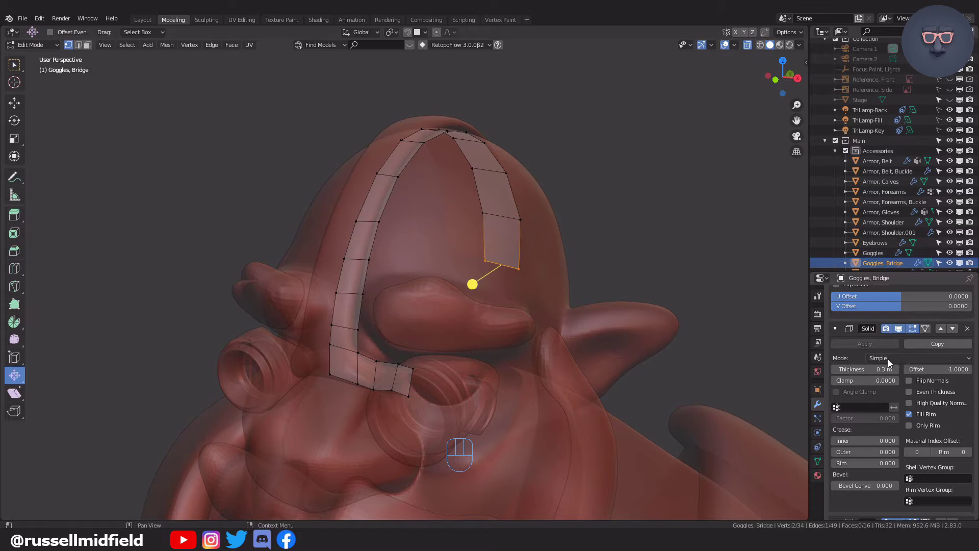
scroll(888, 359, up, 10)
scroll(889, 359, down, 10)
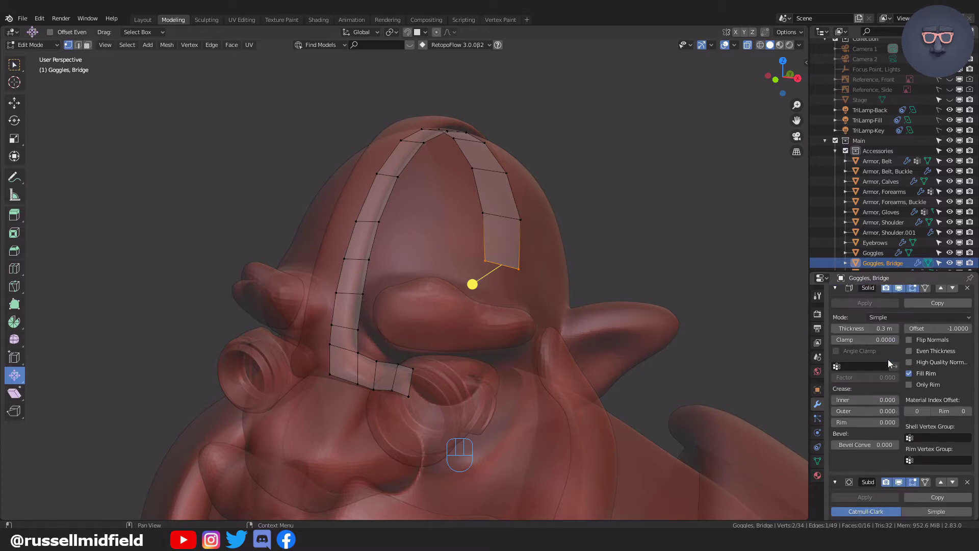
scroll(888, 359, up, 4)
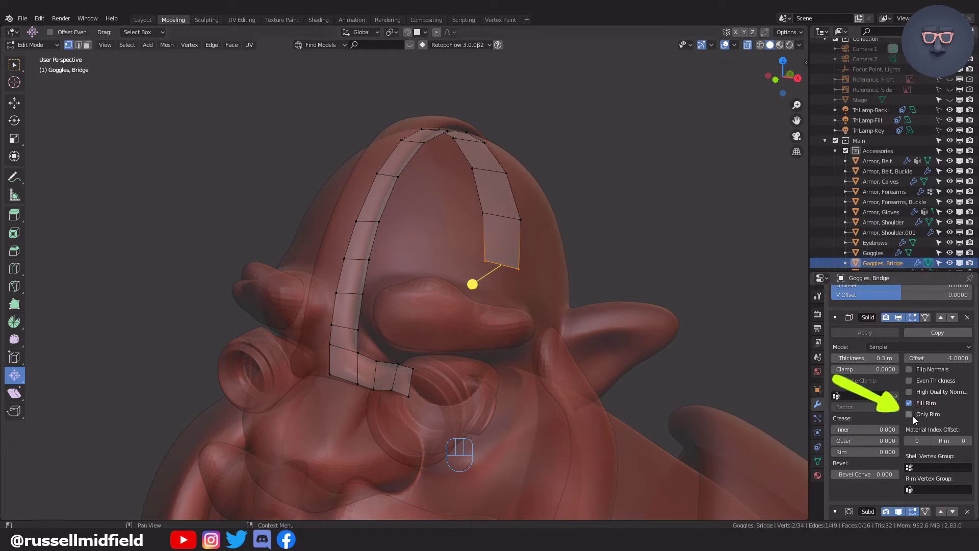
key(Tab)
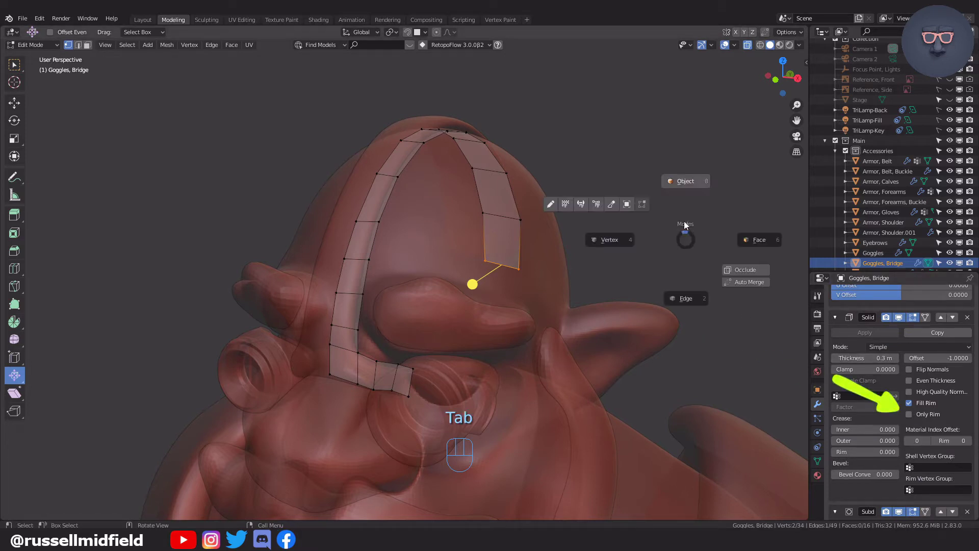
click(685, 186)
middle_drag(684, 193, 641, 247)
click(907, 414)
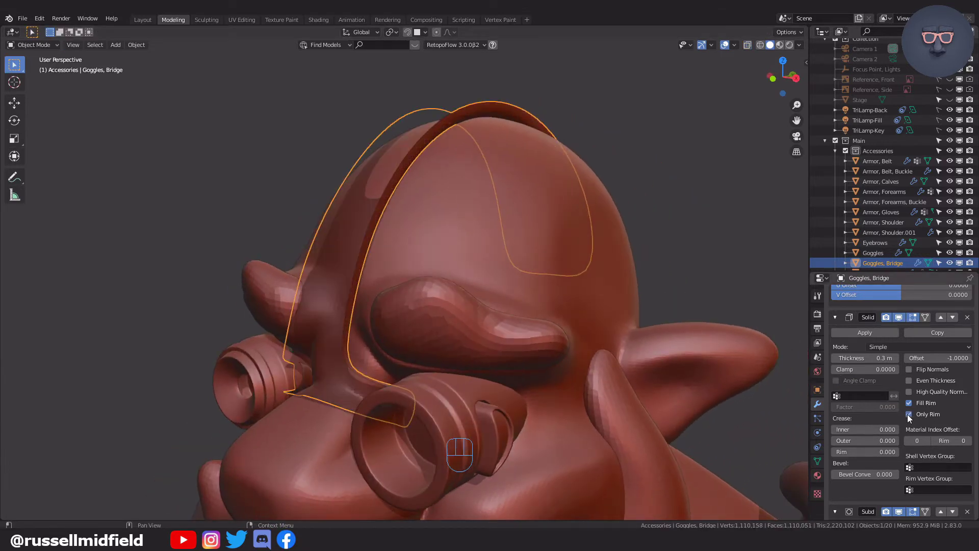
Recalculate the bridge's normals and set its Solidify modifier to a thickness of -0.3 m with Only Rim enabled
middle_drag(506, 260, 474, 283)
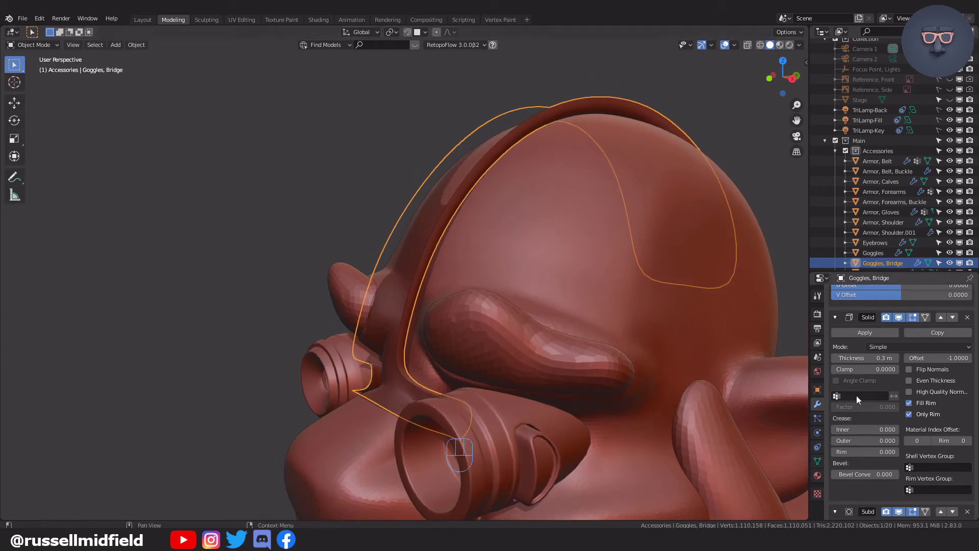
click(907, 414)
key(Tab)
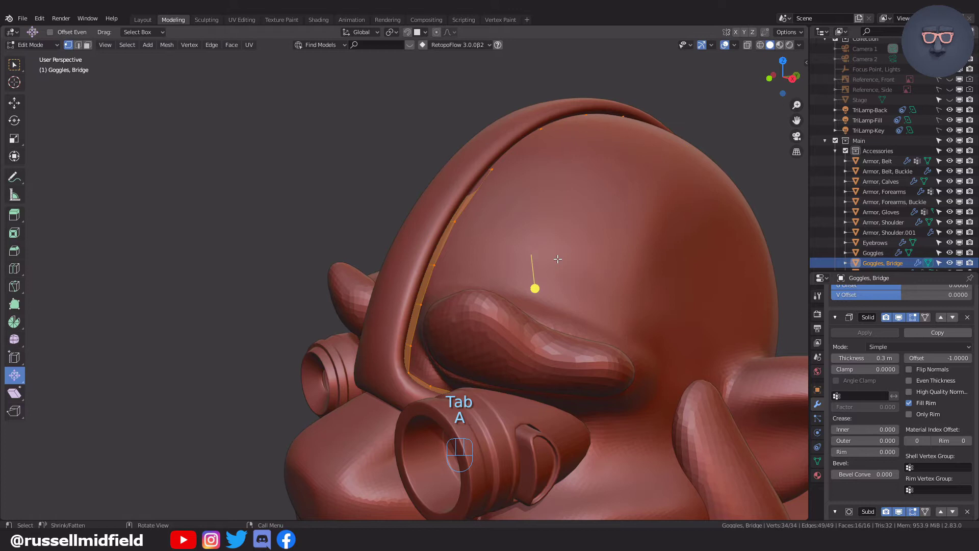
key(shift+n)
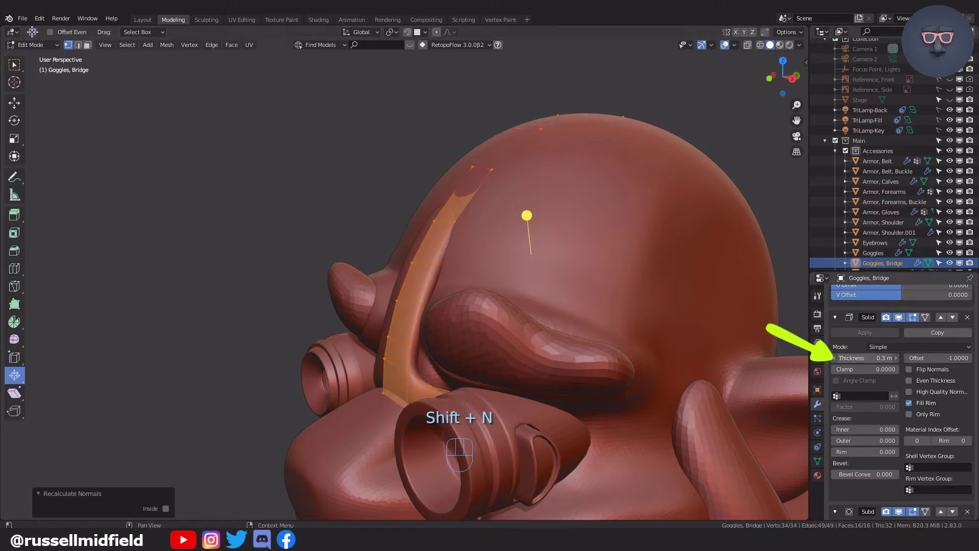
drag(864, 358, 839, 358)
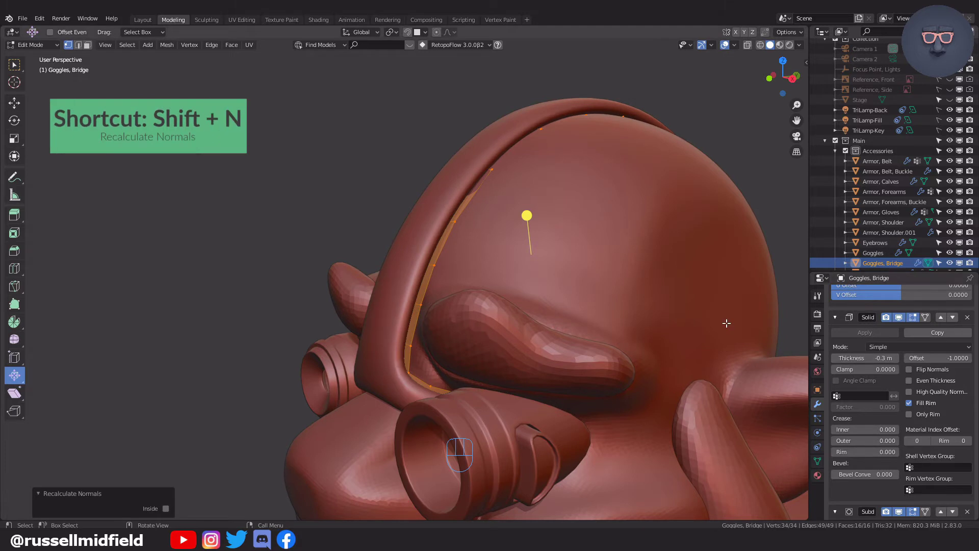
click(910, 414)
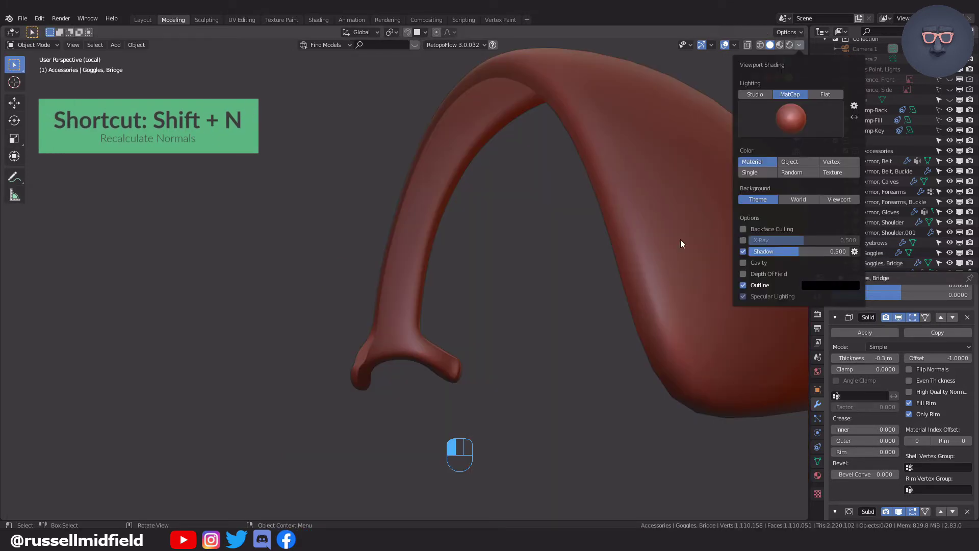
Compare the isolated bridge's inner side with Only Rim off and on
mouse_move(444, 262)
middle_down()
mouse_move(636, 258)
mouse_move(603, 245)
mouse_move(479, 251)
mouse_move(634, 265)
middle_up()
click(909, 414)
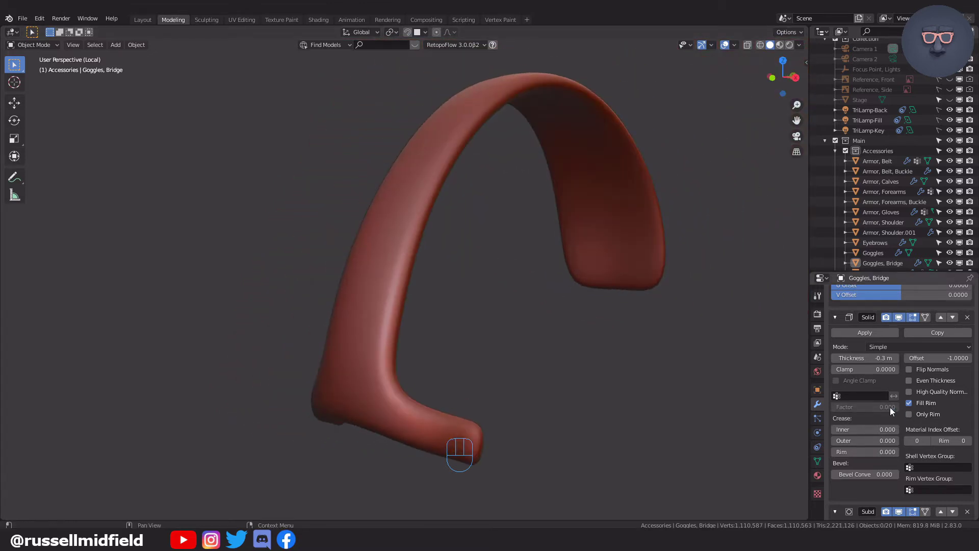
mouse_move(727, 350)
middle_down()
mouse_move(614, 335)
mouse_move(628, 348)
mouse_move(715, 341)
middle_up()
Set the bridge's Subdivision viewport level to 1 and apply all of its modifiers
scroll(914, 399, down, 6)
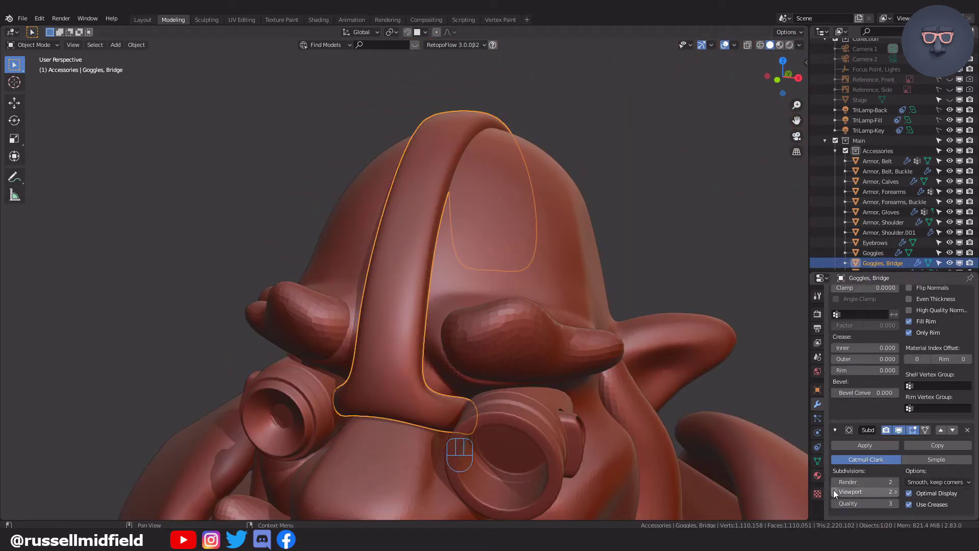
scroll(877, 426, up, 4)
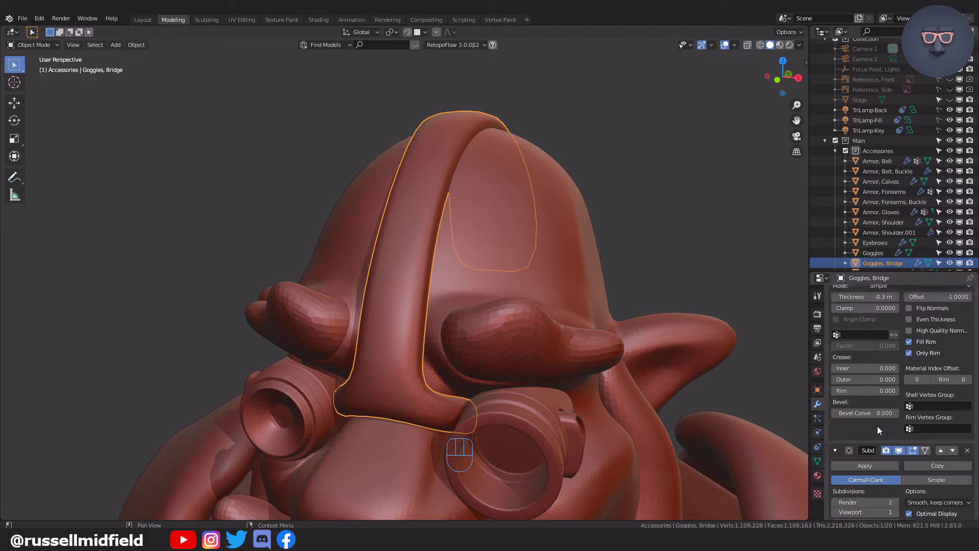
scroll(885, 394, up, 10)
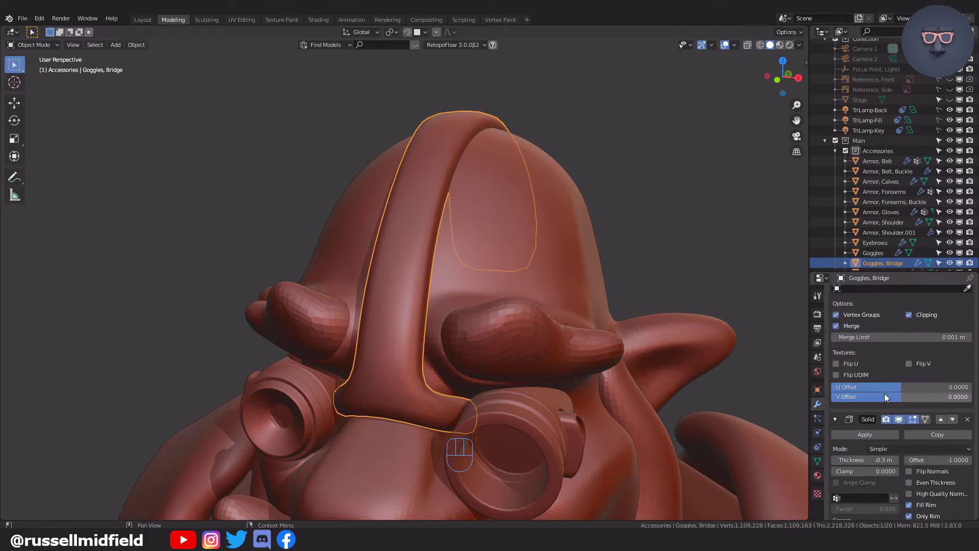
scroll(885, 398, up, 1)
click(880, 295)
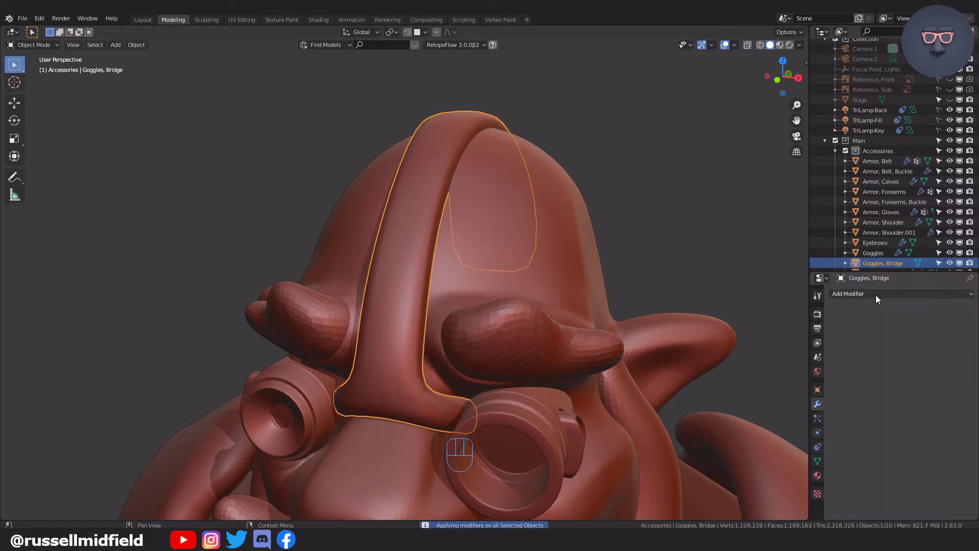
Select a one-face-wide strip along the bridge's length, from above the nose to the back of the head
key(Tab)
click(449, 253)
middle_drag(570, 274, 574, 280)
key(Tab)
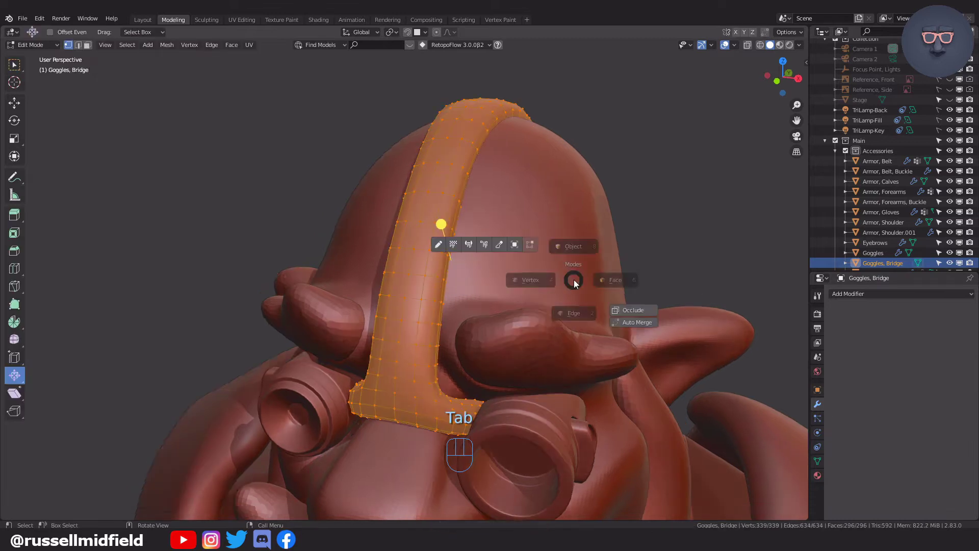
click(638, 278)
click(404, 372)
shift+middle_drag(405, 371, 411, 346)
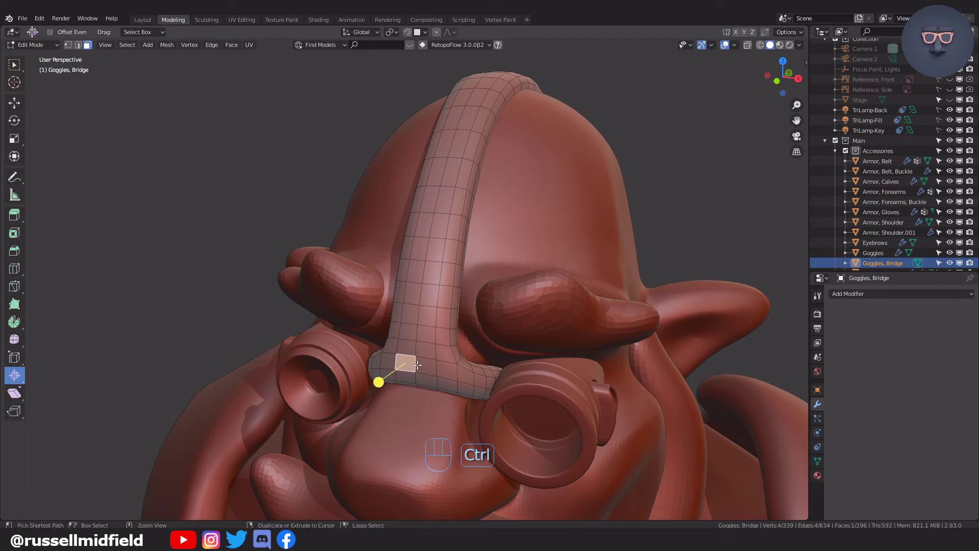
middle_drag(677, 305, 391, 333)
ctrl+click(488, 356)
scroll(557, 348, up, 2)
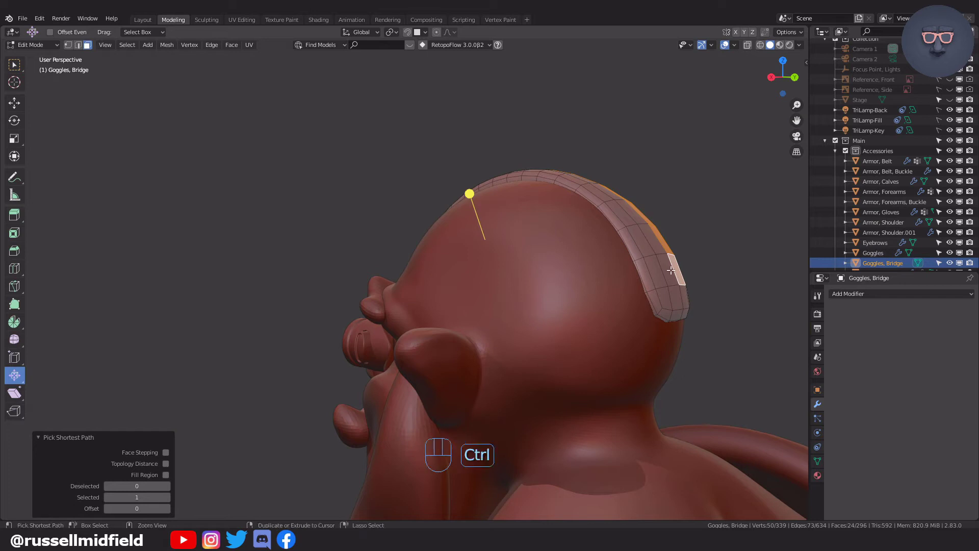
middle_drag(513, 258, 479, 284)
scroll(438, 350, up, 3)
ctrl+click(429, 370)
Inset the selected face strip on the bridge and undo a trial push along its normals
scroll(575, 267, up, 3)
key(i)
click(557, 282)
drag(546, 124, 554, 130)
middle_drag(487, 194, 574, 220)
scroll(465, 269, up, 1)
key(ctrl+z)
Bevel the inner edge loop of the groove running along the goggles' bridge with two segments
key(Tab)
alt+click(348, 246)
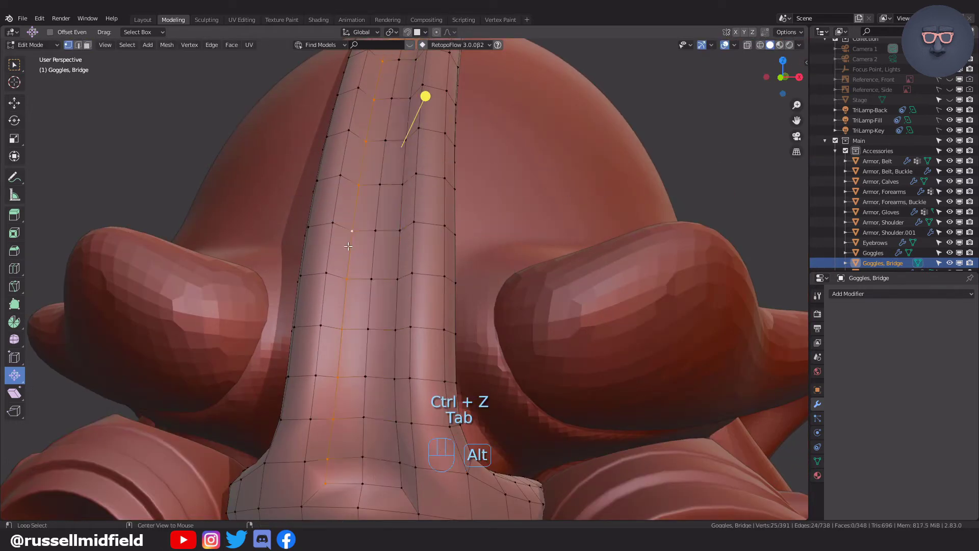
middle_drag(451, 373, 522, 282)
scroll(522, 282, down, 3)
scroll(612, 319, up, 5)
shift+click(504, 445)
key(ctrl+b)
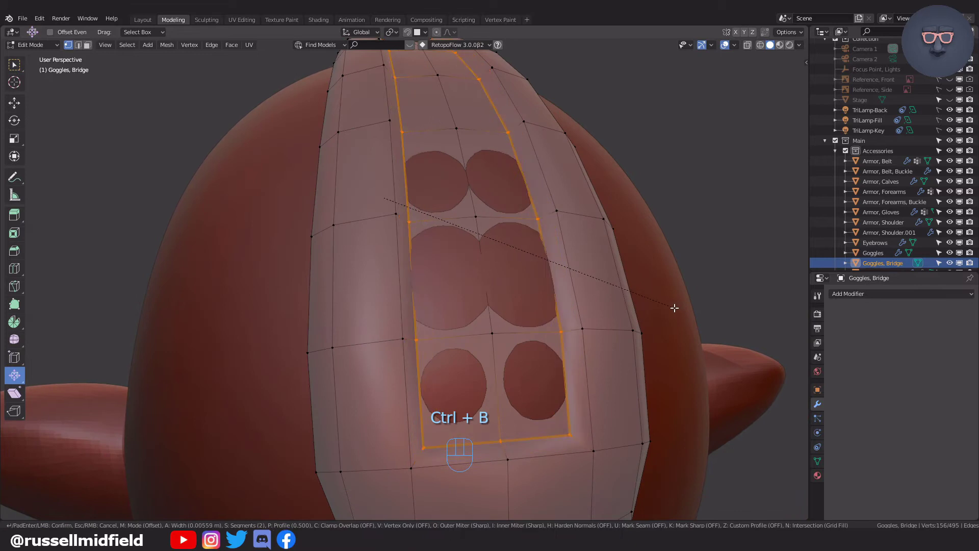
click(674, 308)
click(155, 343)
Select the outer edge loops bordering the bridge's groove, repeat the bevel on them and leave Edit Mode
alt+click(402, 314)
alt+shift+click(581, 328)
alt+shift+click(511, 457)
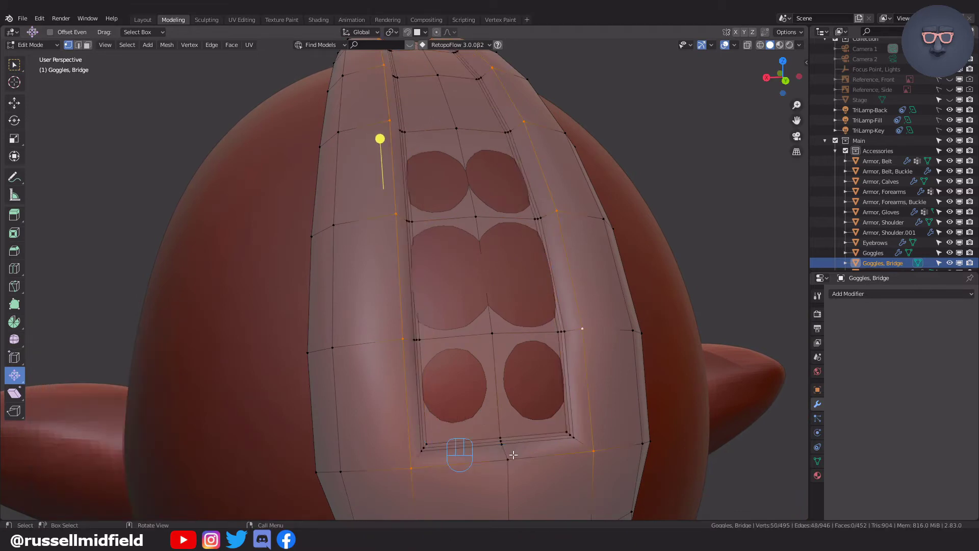
middle_drag(511, 457, 441, 345)
key(shift+r)
middle_drag(537, 297, 531, 285)
scroll(597, 288, down, 4)
key(Tab)
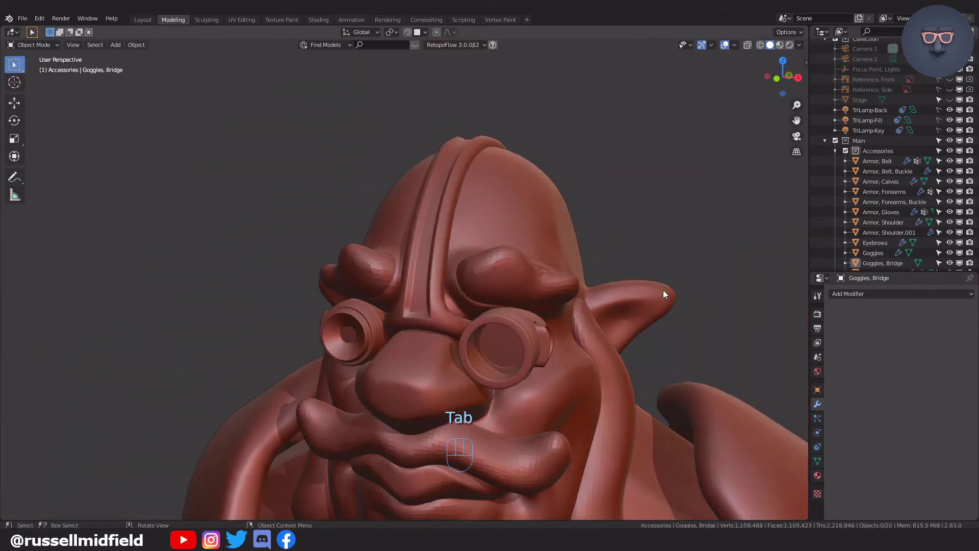
Add a Subdivision Surface modifier to the goggles' bridge and check the smoothed groove
scroll(662, 290, up, 2)
click(862, 293)
click(780, 462)
click(655, 230)
middle_drag(656, 230, 608, 259)
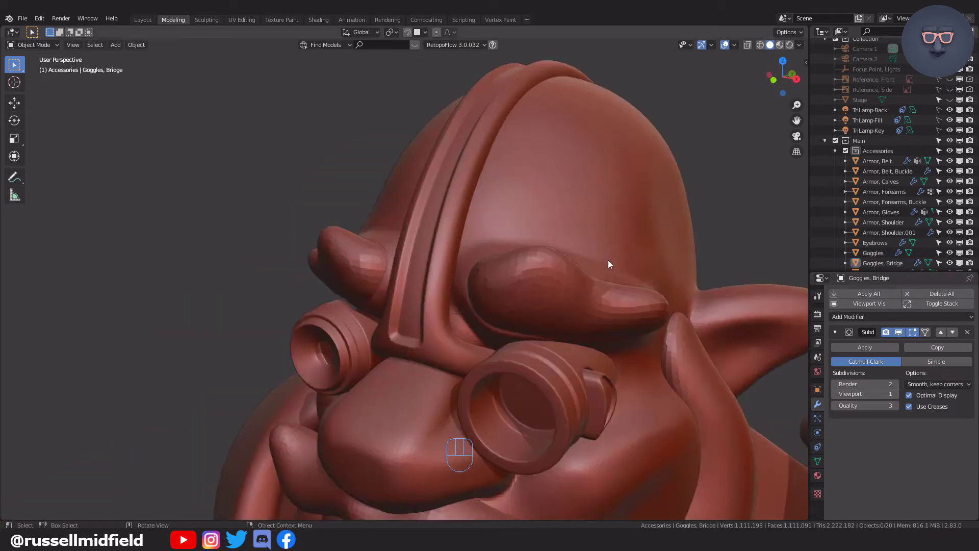
scroll(607, 259, down, 3)
middle_drag(546, 258, 568, 256)
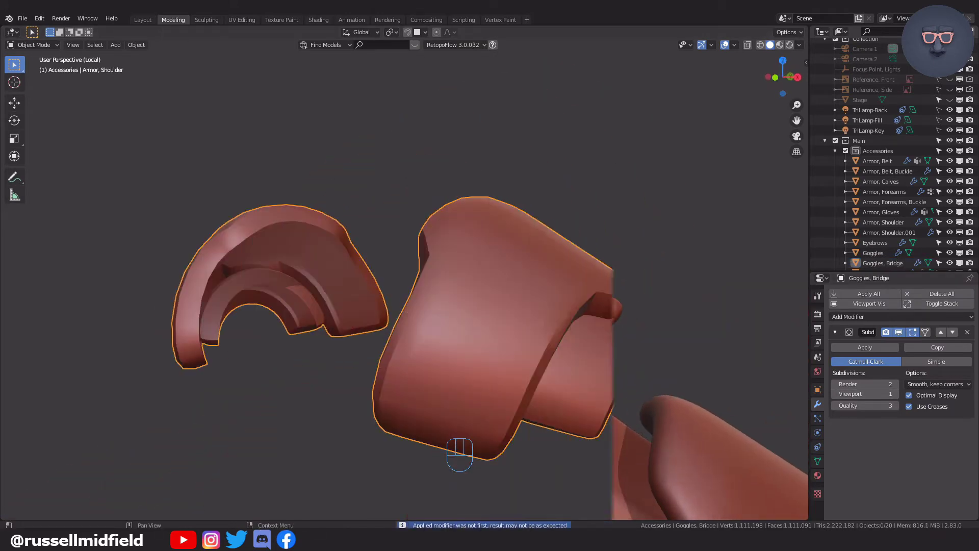
Apply the isolated shoulder armor's Subdivision modifier while keeping its Mirror modifier, and open the mesh for face editing
key(ctrl+z)
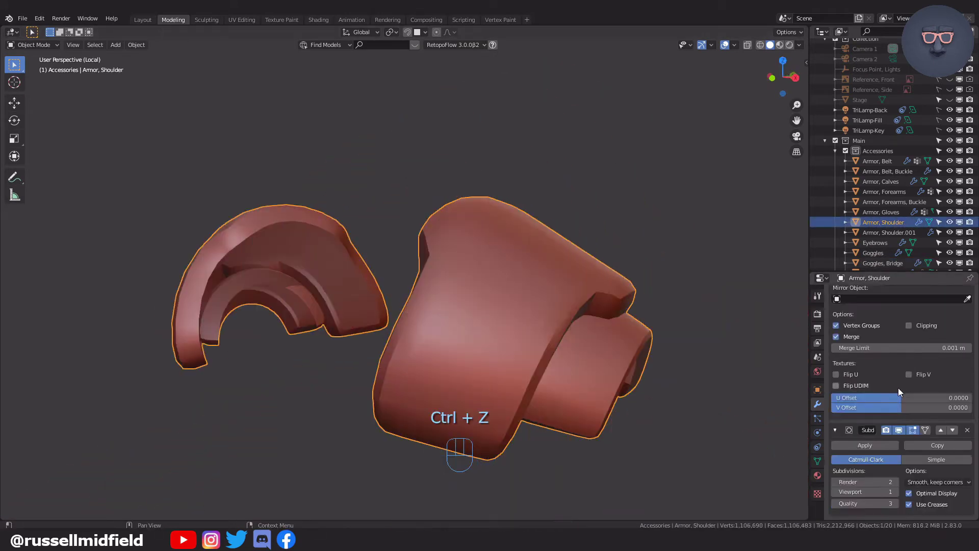
click(872, 446)
key(Tab)
middle_drag(548, 276, 556, 306)
scroll(558, 316, up, 3)
shift+middle_drag(561, 336, 575, 298)
key(Tab)
click(649, 299)
Select a wide band of faces along the larger shoulder plate, leaving a margin around its border
click(389, 440)
ctrl+click(451, 462)
ctrl+click(413, 367)
middle_drag(451, 462, 498, 315)
ctrl+click(383, 361)
middle_drag(585, 268, 534, 213)
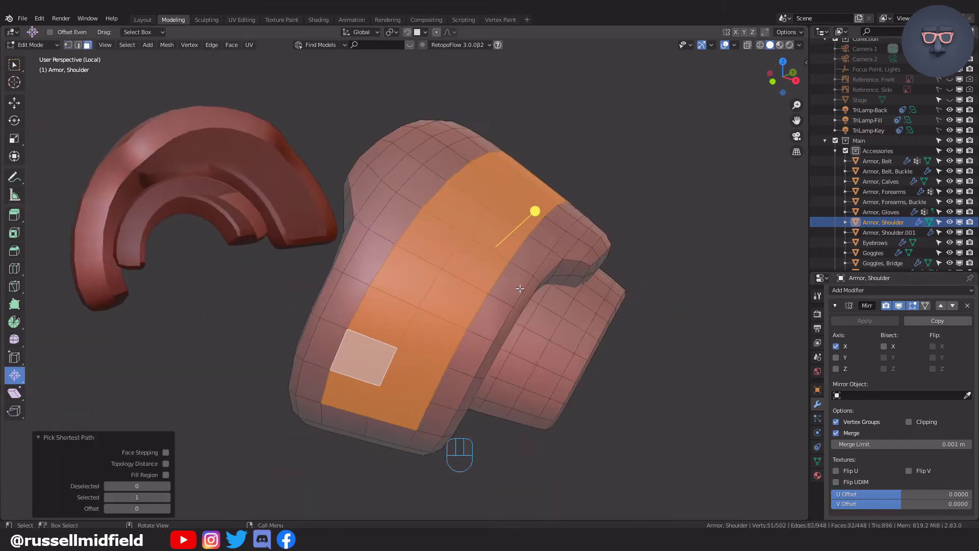
Inset the selected band on the larger shoulder plate and push it inward along its normals
key(i)
click(530, 215)
key(alt+s)
drag(533, 213, 532, 216)
Bevel the edge loop around the larger plate's recess with two segments and an offset of about 0.104 m
middle_drag(533, 216, 581, 240)
scroll(561, 255, up, 1)
key(Tab)
alt+click(535, 295)
middle_drag(595, 315, 585, 352)
key(ctrl+b)
click(197, 368)
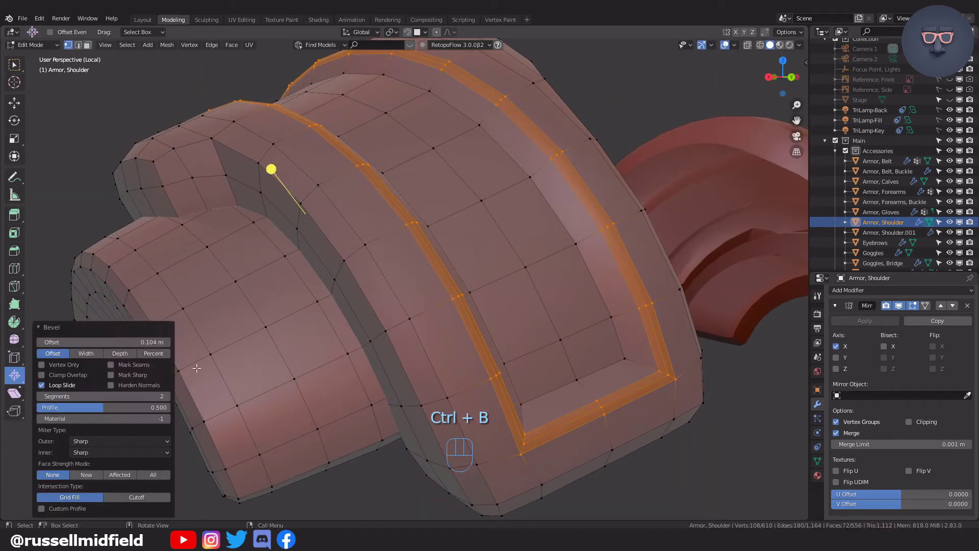
Repeat the bevel on the inner edge loop at the floor of the larger plate's recess
click(594, 281)
middle_drag(459, 357, 582, 372)
key(shift+r)
Add a Subdivision Surface modifier at viewport level 2 to the shoulder armor and show the whole character again
key(Tab)
middle_drag(515, 357, 601, 311)
click(586, 311)
click(866, 290)
click(784, 459)
middle_drag(668, 387, 663, 336)
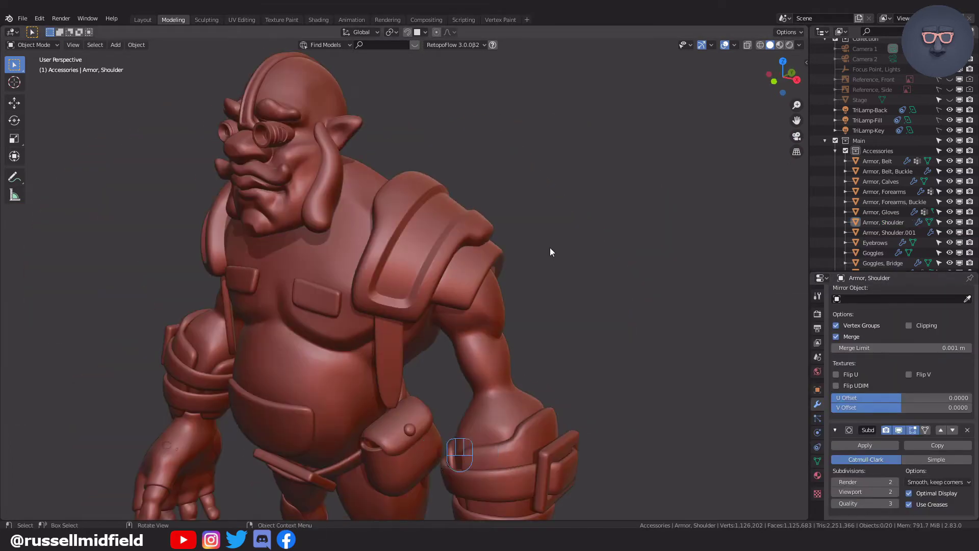
Bevel the outer rim edge loops of the larger shoulder plate with two segments and check the result
key(Tab)
scroll(549, 252, up, 4)
middle_drag(550, 252, 607, 270)
alt+click(435, 378)
middle_drag(435, 378, 404, 323)
middle_drag(591, 285, 467, 256)
alt+shift+click(646, 245)
middle_drag(647, 245, 568, 209)
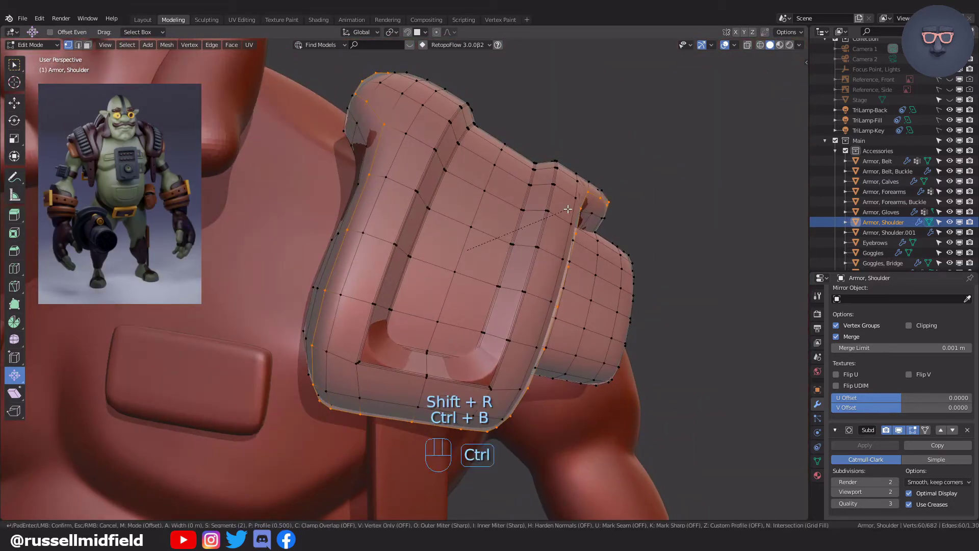
click(525, 256)
key(Tab)
middle_drag(525, 255, 469, 191)
scroll(469, 190, up, 2)
Hide the larger shoulder plate and bevel the smaller plate's rim edge loops with two segments
key(Tab)
middle_drag(602, 245, 541, 279)
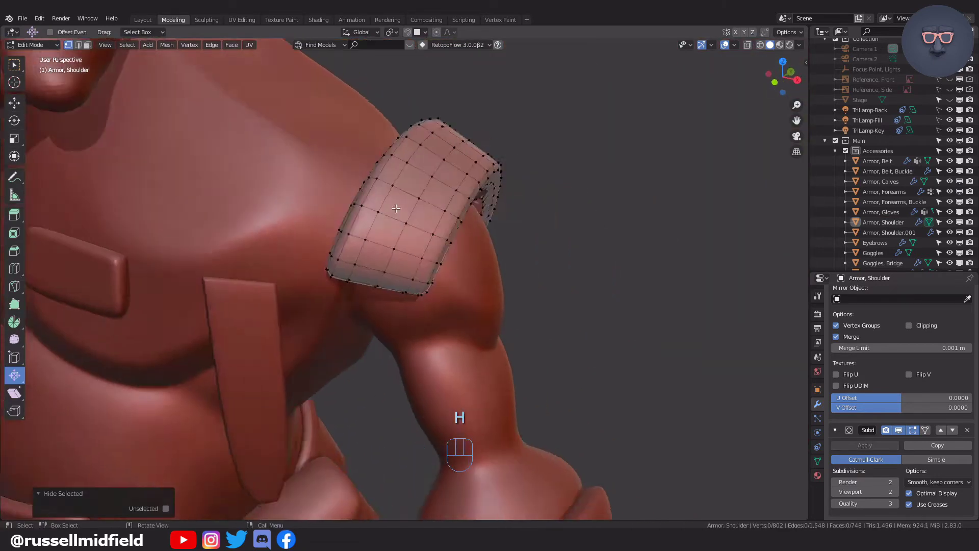
middle_drag(449, 214, 553, 173)
alt+shift+click(518, 240)
key(ctrl+b)
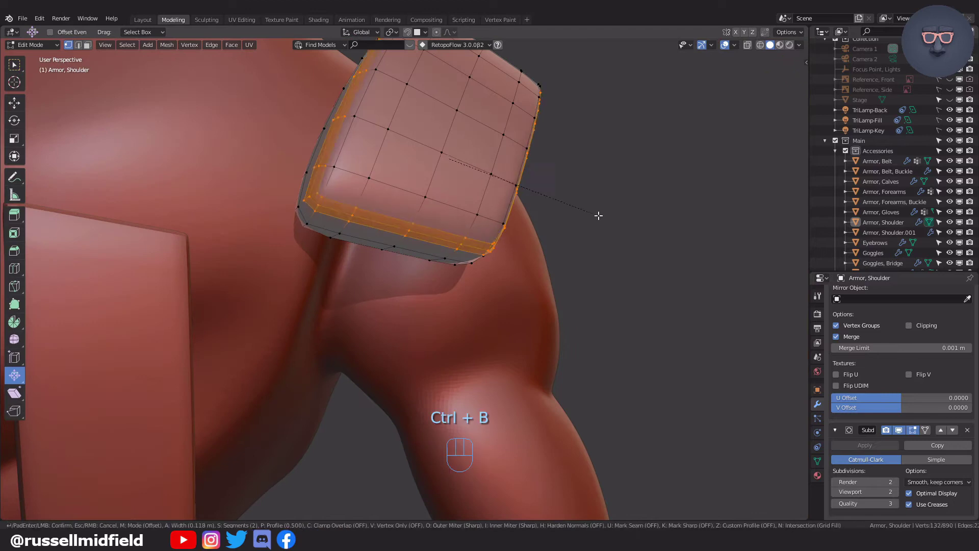
click(598, 216)
Select a band of faces along the smaller shoulder plate, from its front end around to the back
middle_drag(598, 216, 564, 378)
key(Tab)
click(299, 326)
middle_drag(300, 326, 186, 316)
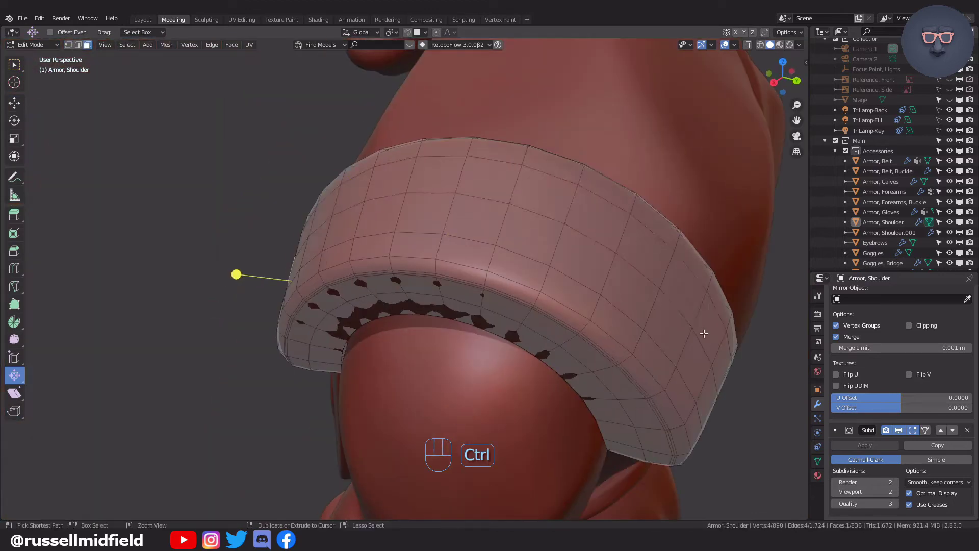
ctrl+shift+click(704, 333)
middle_drag(495, 281, 588, 282)
Try insetting the smaller plate's face band, pushing it in by 0.176 m and selecting the recess's edge loops
key(i)
click(660, 242)
drag(516, 187, 514, 204)
scroll(611, 253, up, 1)
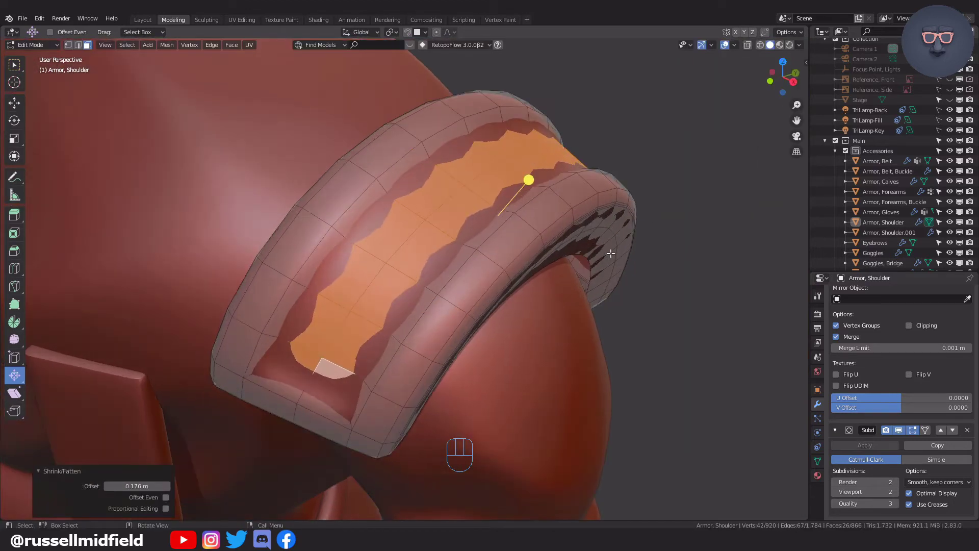
key(Tab)
alt+click(423, 143)
alt+shift+click(492, 217)
middle_drag(678, 245, 607, 299)
Undo the edge loop selection, inward push and inset on the smaller shoulder plate
key(ctrl+z)
key(ctrl+z)
key(ctrl+z)
key(ctrl+z)
key(ctrl+z)
key(ctrl+z)
key(ctrl+z)
key(ctrl+z)
key(ctrl+z)
Inset the smaller plate's selected face band by about 0.15 m and push it inward along its normals
key(i)
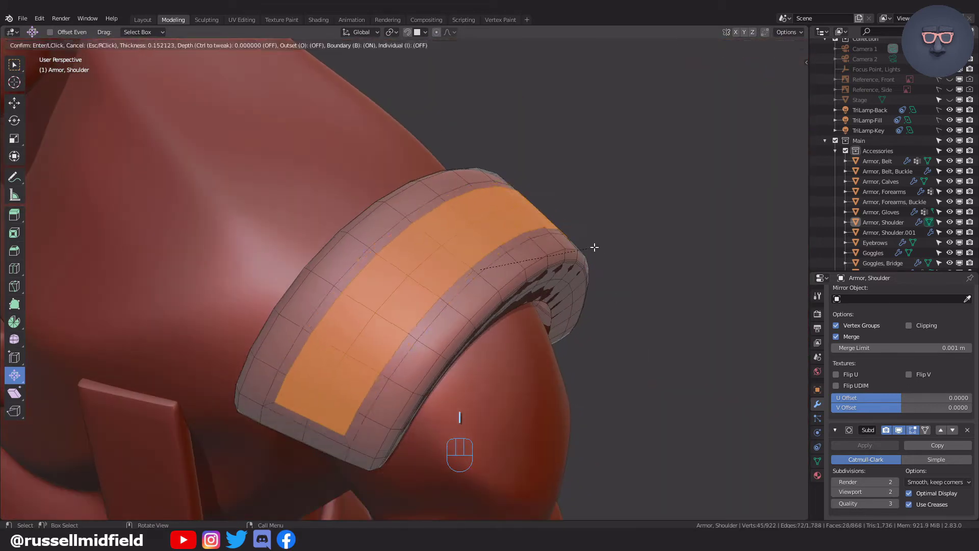
click(595, 248)
drag(520, 227, 507, 243)
scroll(507, 243, up, 1)
Select the edge loop around the smaller plate's recess, correcting any wrong loop, and bevel it
key(Tab)
alt+click(229, 371)
alt+shift+click(262, 505)
scroll(495, 420, down, 2)
key(ctrl+z)
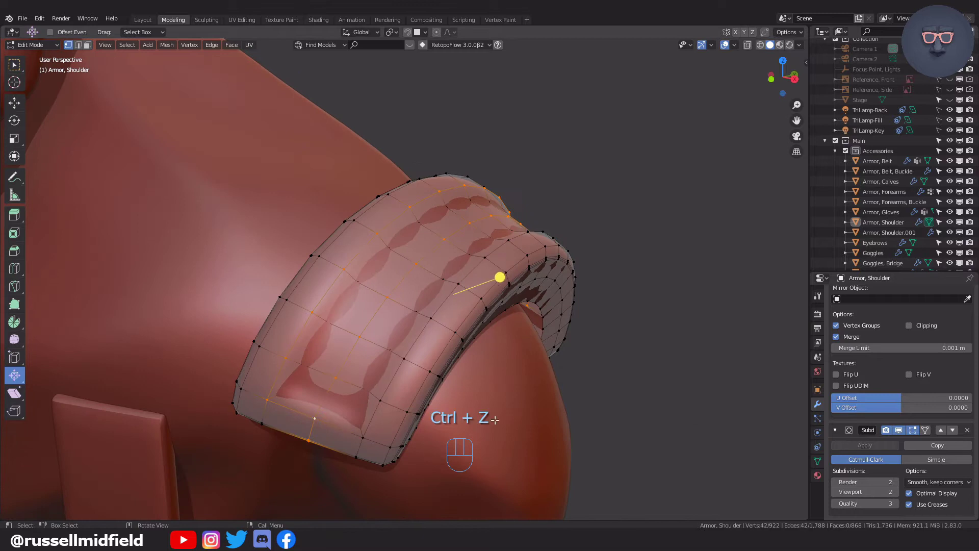
middle_drag(458, 387, 612, 388)
alt+shift+click(589, 451)
key(ctrl+b)
click(638, 363)
Repeat the bevel on the remaining edge loop of the smaller plate's recess and review the shoulder armor
middle_drag(501, 316, 586, 285)
key(alt+z)
alt+click(503, 312)
key(shift+r)
key(Tab)
scroll(565, 191, down, 6)
middle_drag(565, 190, 561, 299)
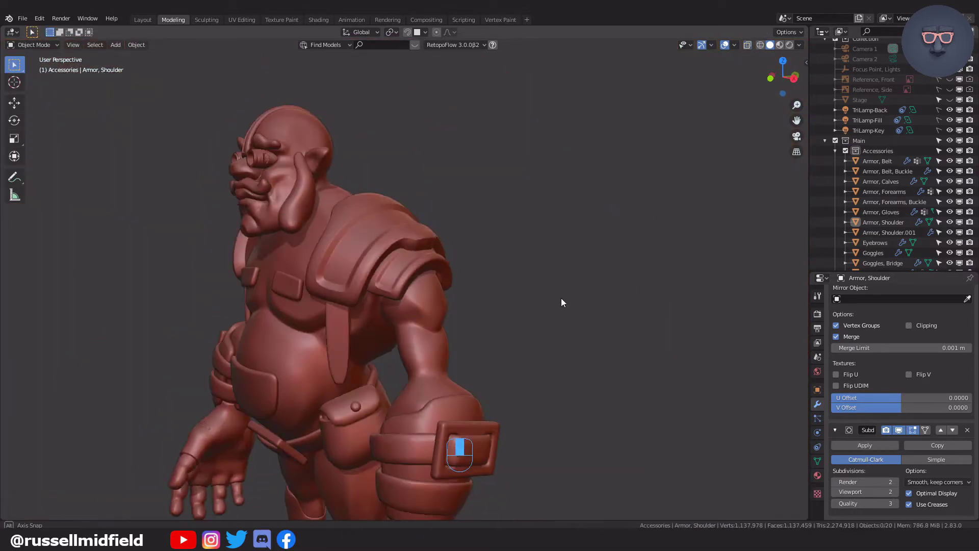
Reveal all hidden geometry of the shoulder armor in Edit Mode and select the entire smaller plate
scroll(510, 309, up, 6)
key(Tab)
key(alt+h)
key(l)
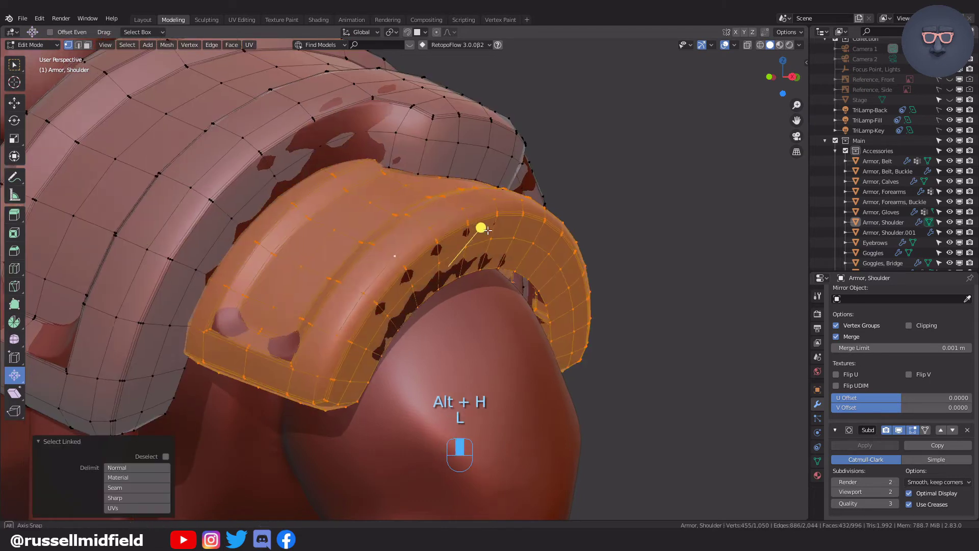
Try moving the smaller shoulder plate along a single axis
middle_drag(488, 230, 495, 234)
key(g)
middle_click(510, 240)
click(525, 244)
key(ctrl+z)
Move the selected smaller shoulder plate along a single axis to reposition it on the upper arm
middle_drag(596, 290, 630, 265)
key(g)
middle_click(584, 293)
click(588, 315)
Select the entire larger shoulder plate and raise it along a single axis
click(484, 119)
key(l)
key(g)
middle_click(479, 87)
click(477, 49)
key(Tab)
key(Tab)
Try scaling the larger shoulder plate along the Y axis
key(s)
key(y)
click(586, 235)
key(ctrl+z)
Scale the larger shoulder plate slightly along a single axis and shift it along one axis
key(s)
middle_click(582, 242)
click(582, 234)
key(g)
middle_click(581, 229)
click(581, 224)
Reposition the larger shoulder plate, lower it about 0.23 m along Z, and return to Object Mode
key(g)
click(521, 291)
middle_drag(521, 290, 540, 306)
key(g)
click(461, 322)
scroll(540, 305, up, 5)
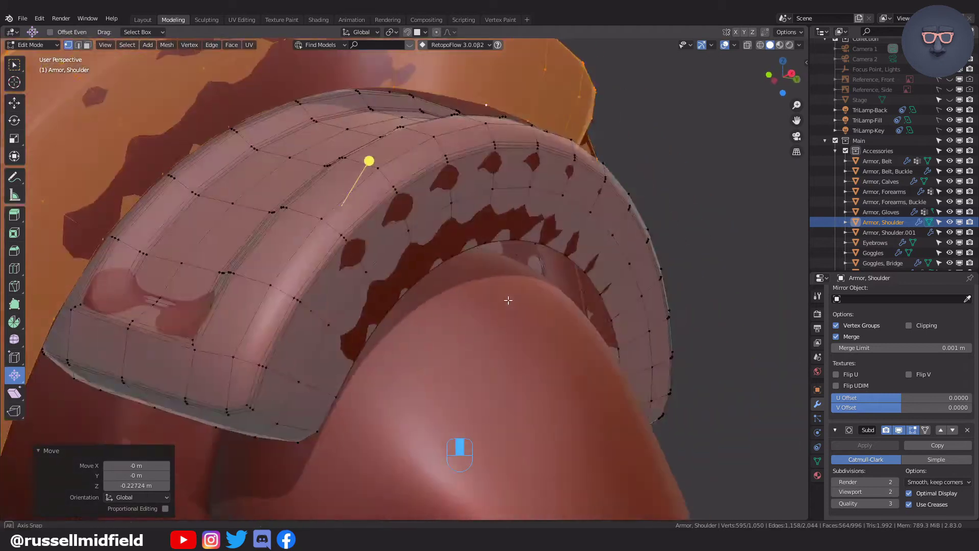
key(Tab)
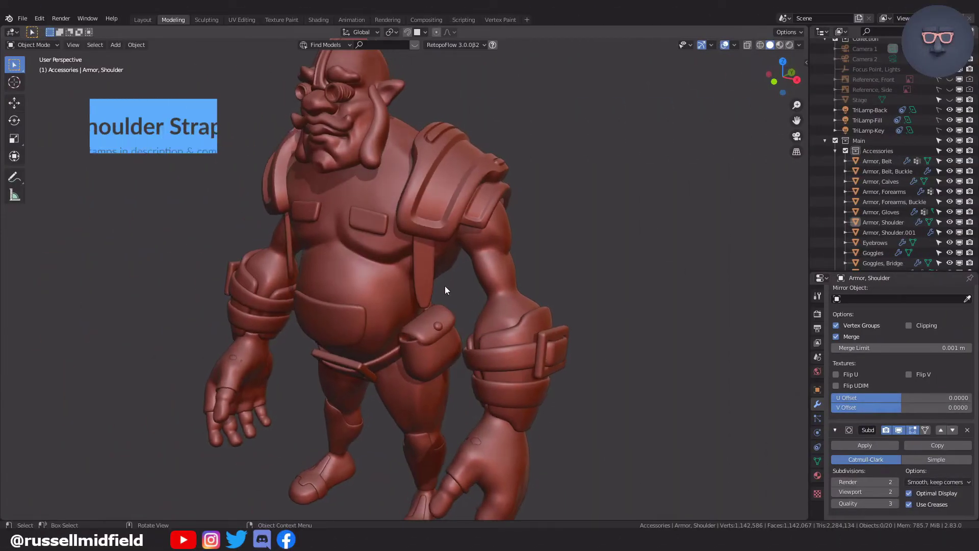
Isolate the shoulder strap in local view and enable Only Rim on its Solidify modifier
click(429, 279)
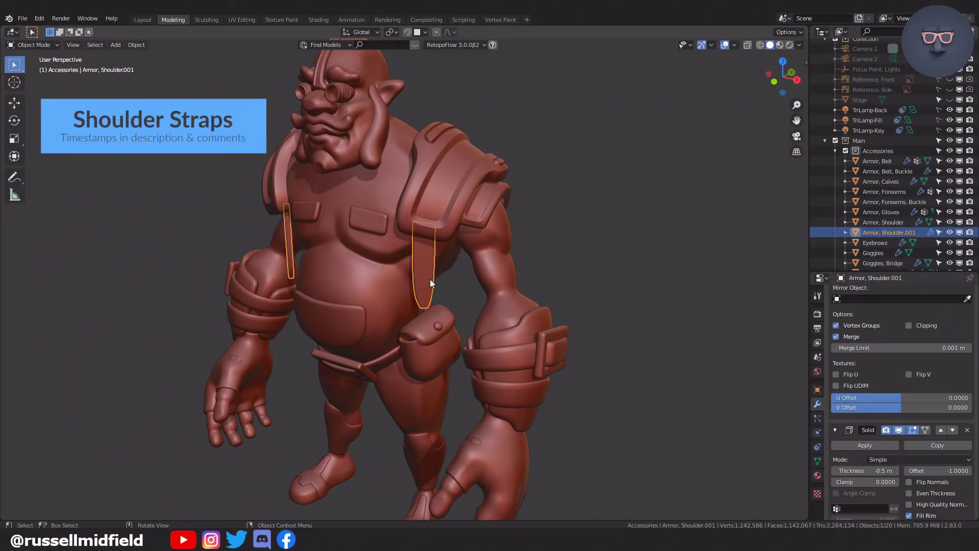
scroll(430, 279, up, 5)
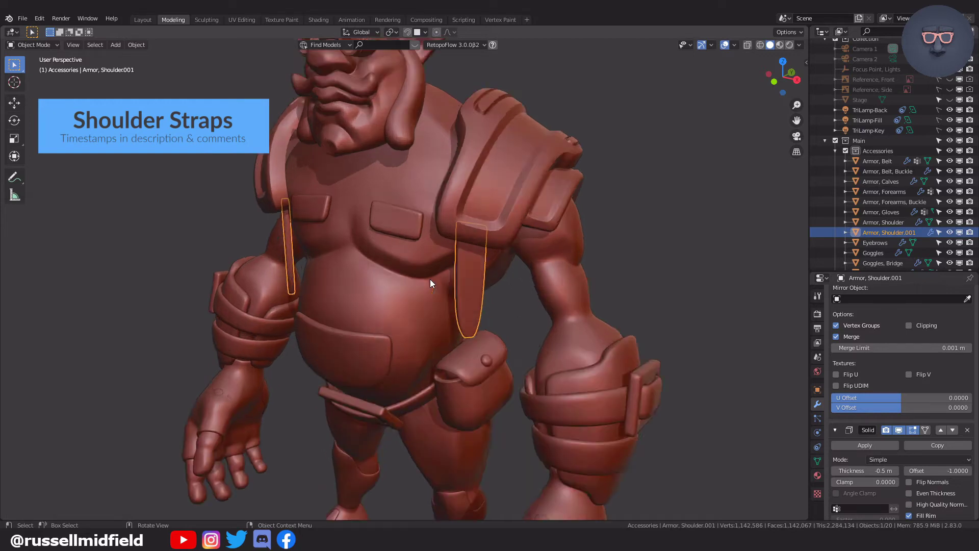
key(KP_Divide)
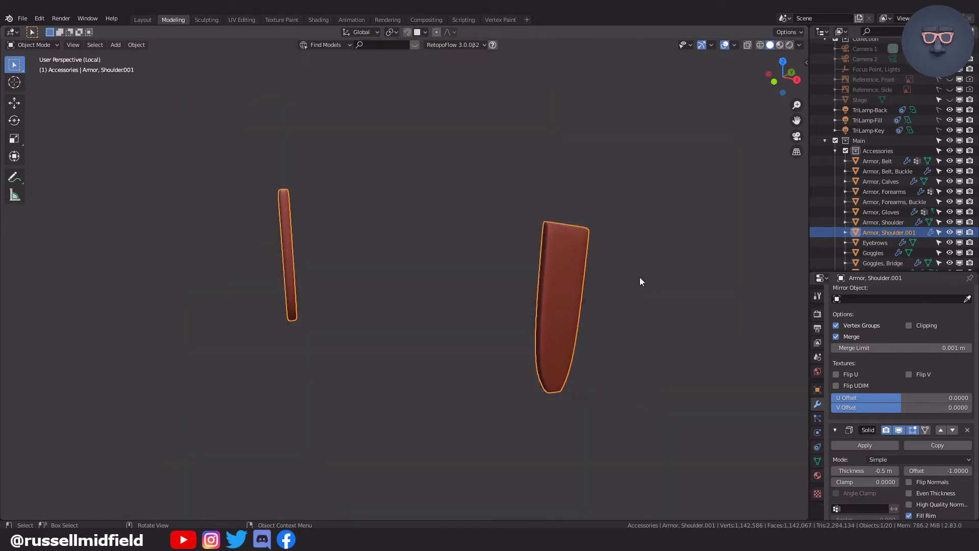
scroll(529, 264, up, 4)
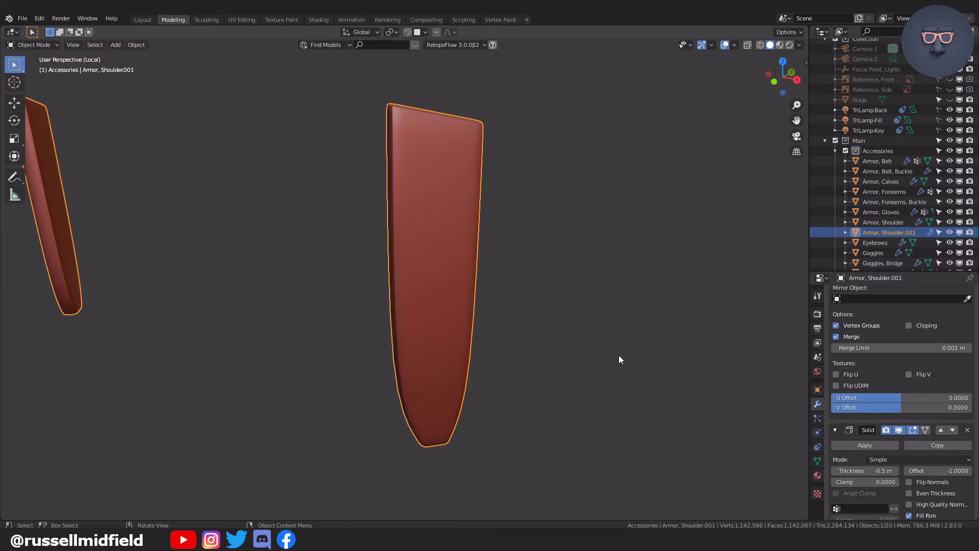
scroll(870, 333, up, 6)
scroll(871, 334, down, 12)
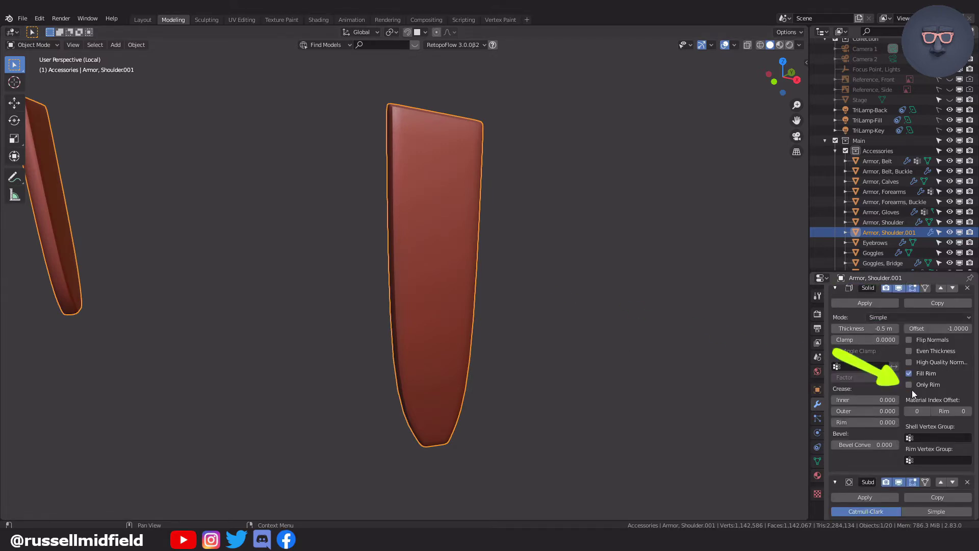
click(909, 385)
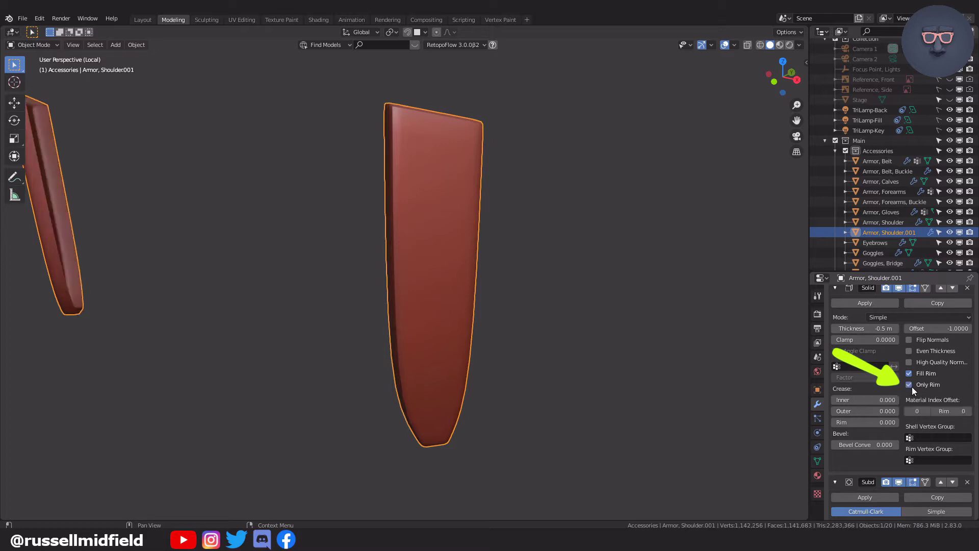
Apply the strap's Solidify modifier and check the resulting mesh in Edit Mode
middle_drag(559, 298, 505, 286)
scroll(916, 396, down, 2)
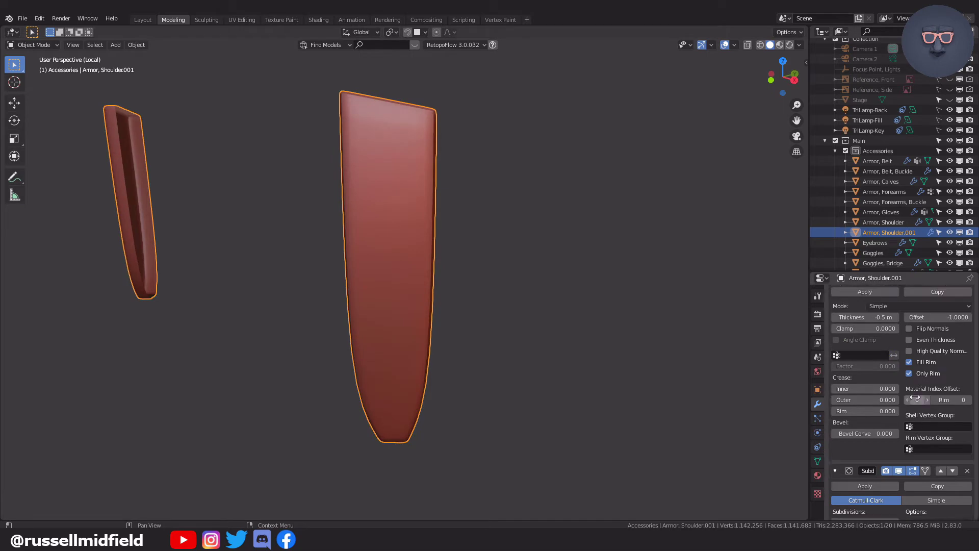
scroll(915, 396, up, 2)
click(883, 333)
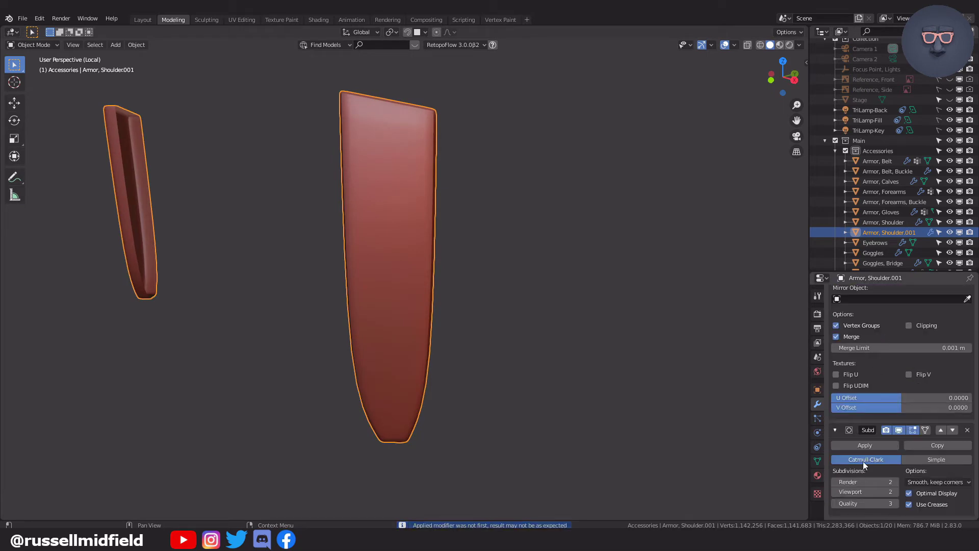
scroll(863, 460, up, 5)
key(Tab)
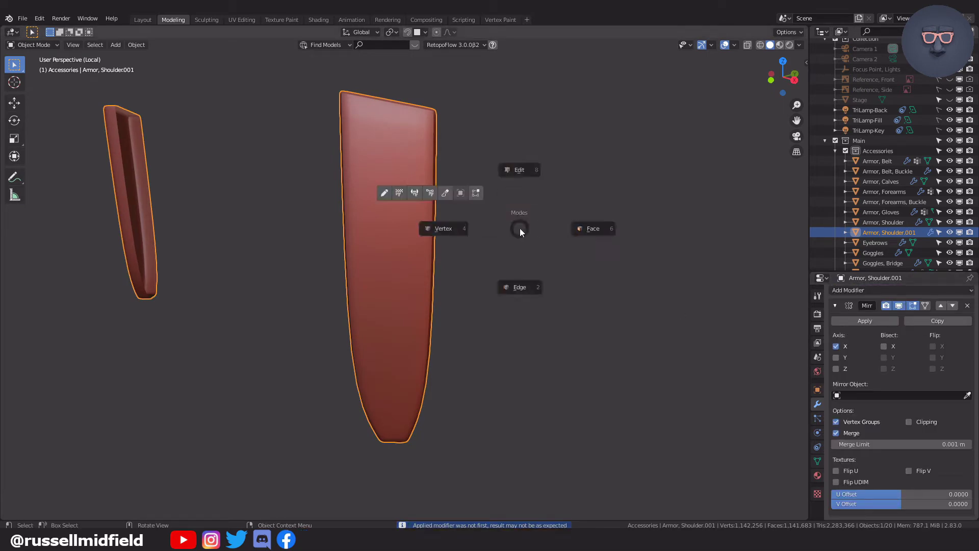
click(454, 232)
middle_drag(479, 248, 490, 254)
key(Tab)
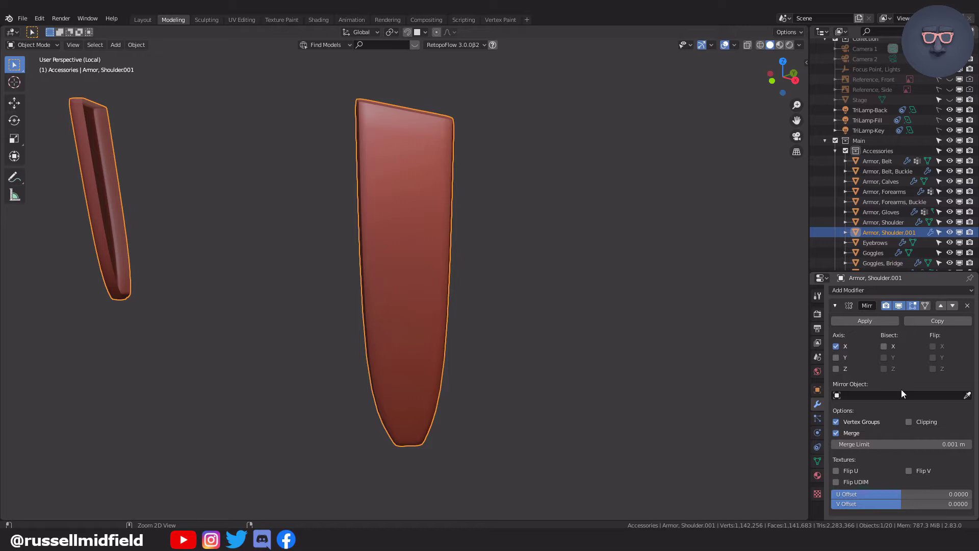
Set the strap's Subdivision viewport level to 1 and apply the modifier
key(ctrl+2)
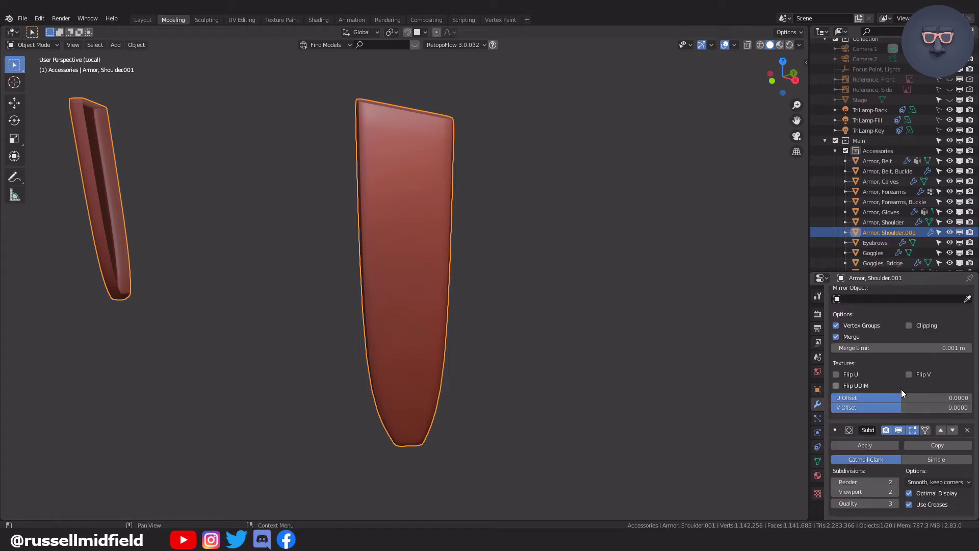
click(833, 492)
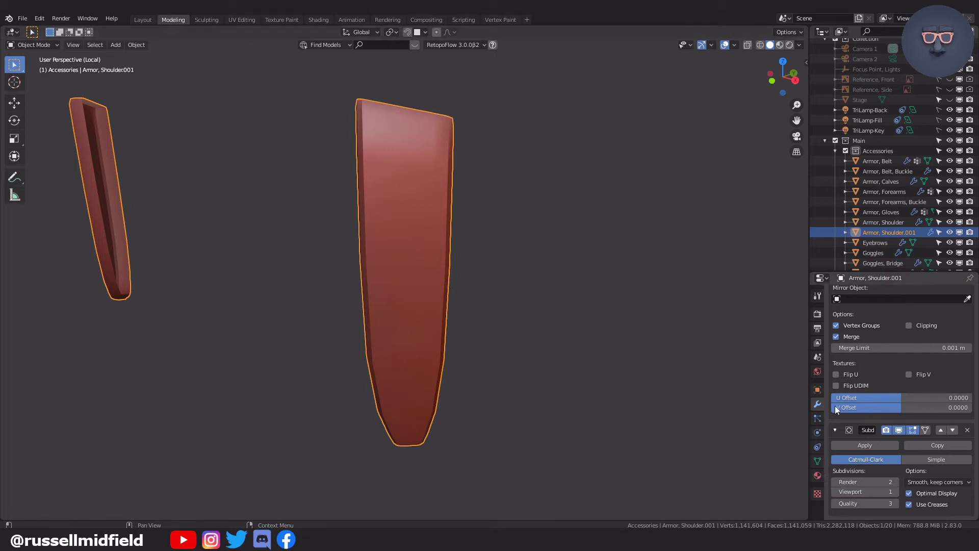
click(867, 447)
Add two centered loop cuts across the strap's middle section, halving its two longest rows of faces
key(Tab)
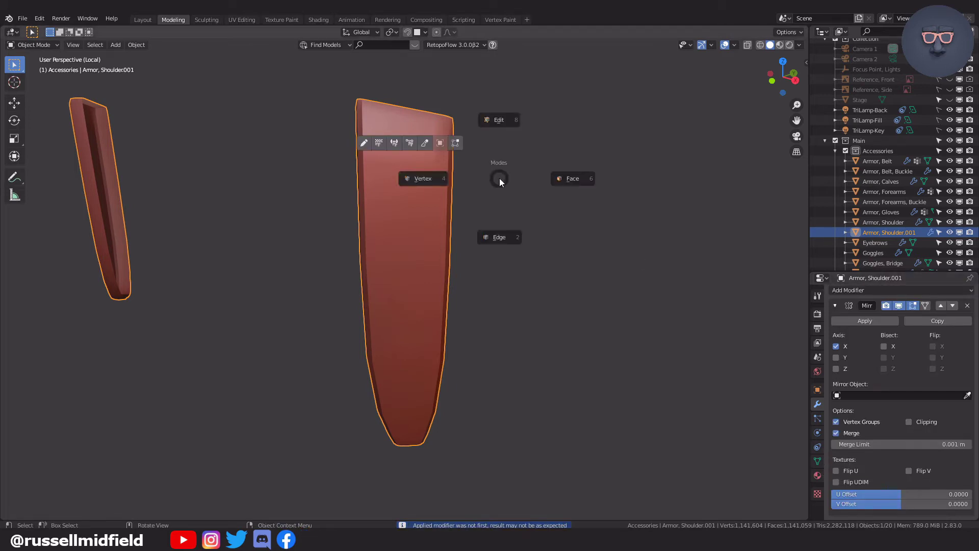
click(423, 178)
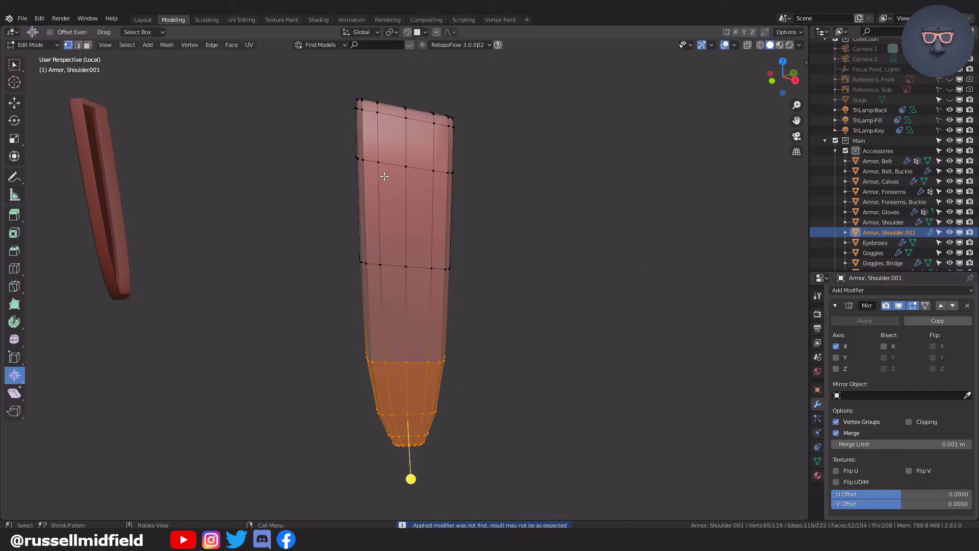
click(359, 202)
right_click(360, 203)
click(375, 313)
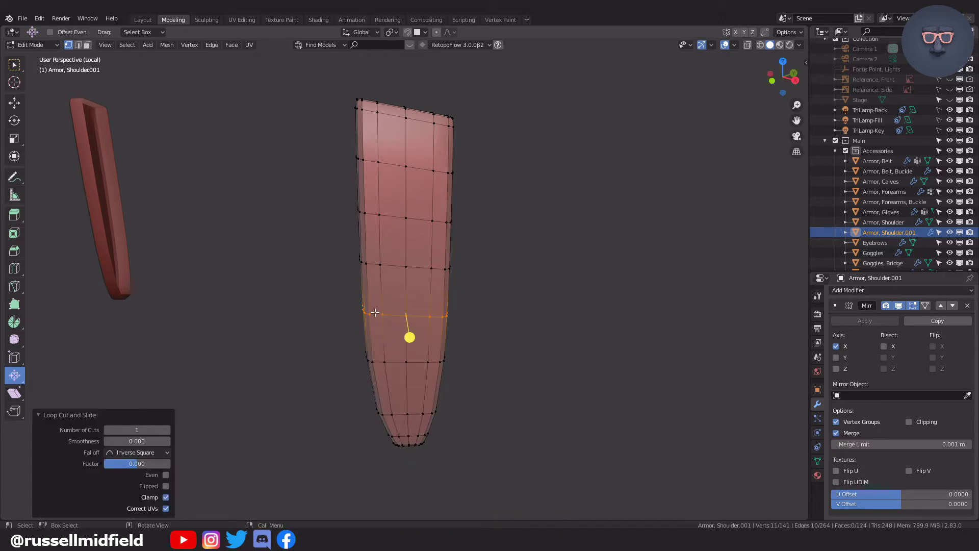
Select three alternating vertices along the strap's center line and bevel them as vertices with an offset of about 0.324 m
click(408, 166)
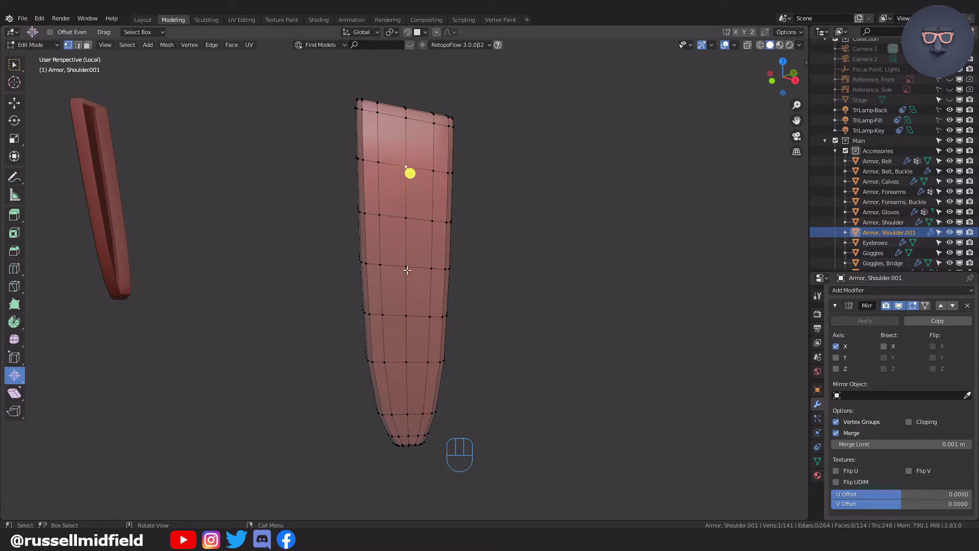
shift+click(406, 367)
mouse_move(555, 357)
middle_down()
mouse_move(572, 354)
mouse_move(535, 352)
mouse_move(548, 341)
middle_up()
scroll(535, 352, up, 3)
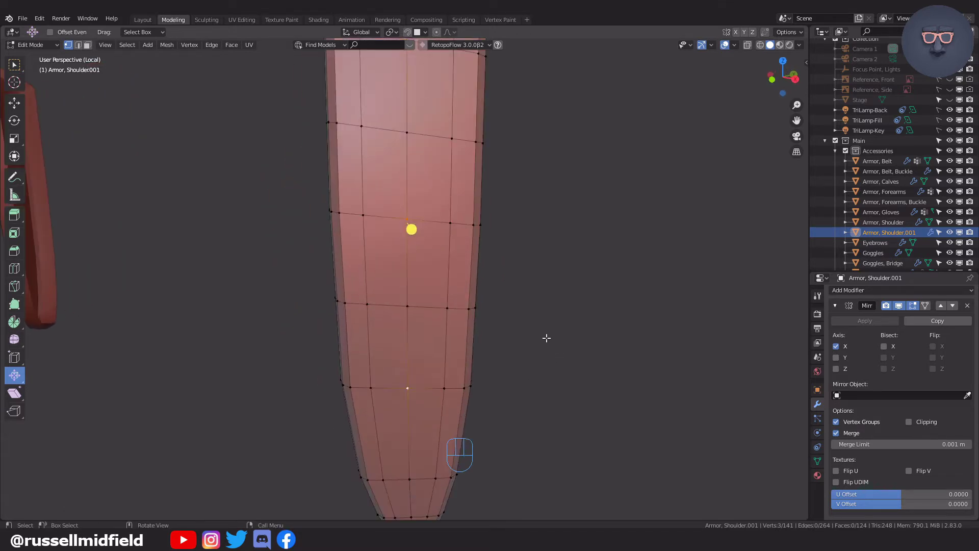
scroll(546, 337, down, 3)
scroll(545, 334, up, 2)
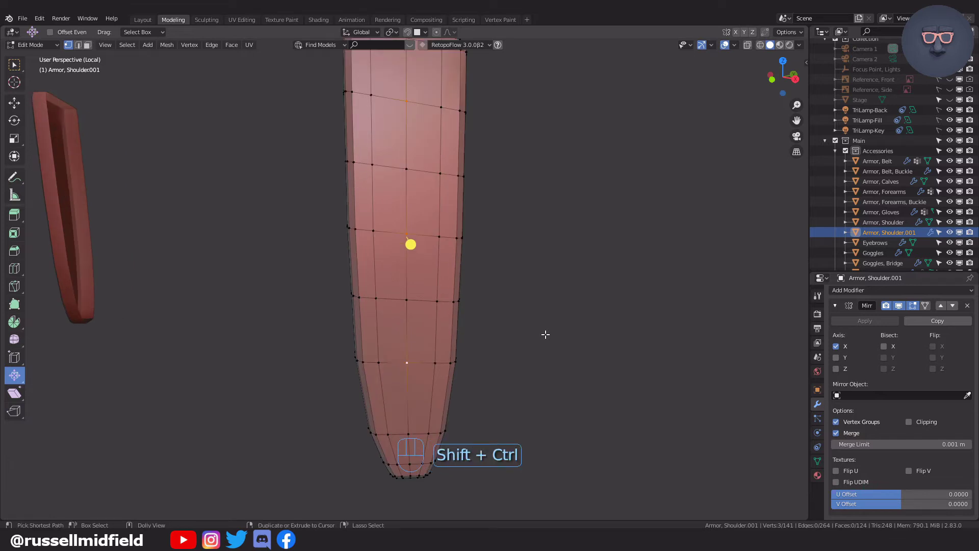
key(ctrl+shift+b)
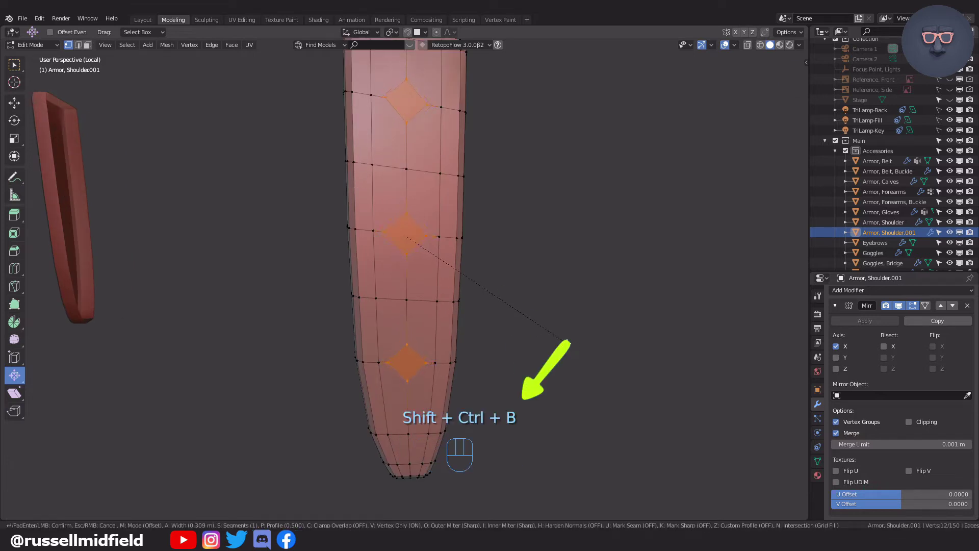
click(569, 342)
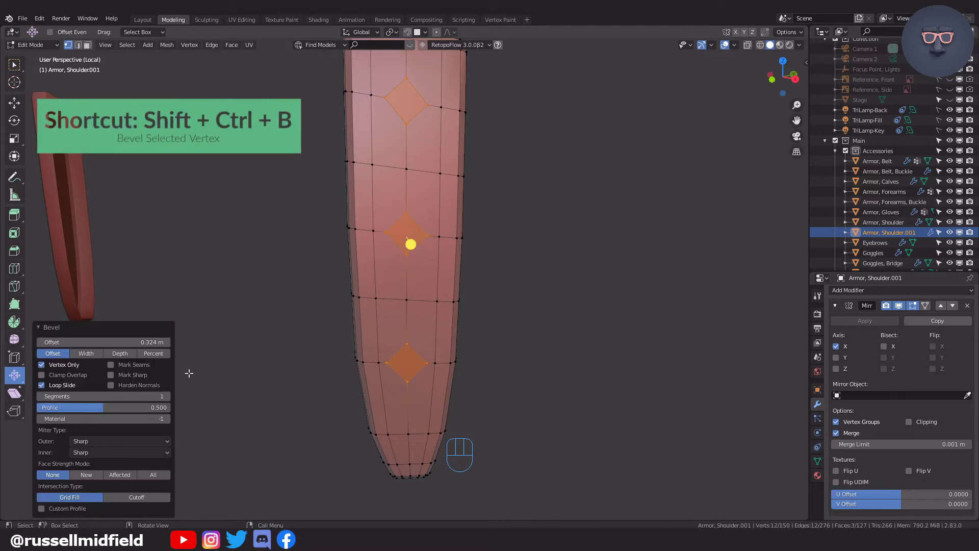
Subdivide the three diamond faces on the strap once and round them with LoopTools Circle
right_click(422, 232)
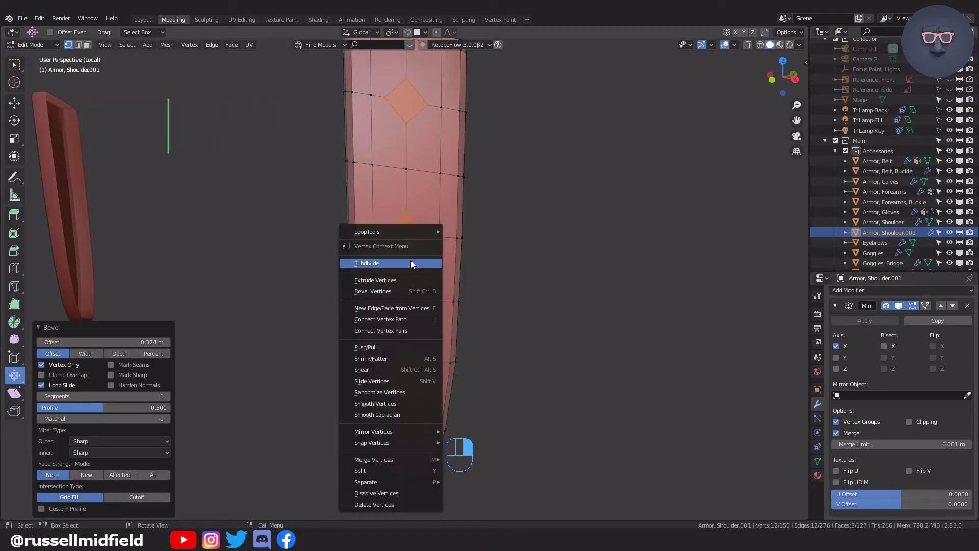
click(411, 260)
shift+middle_drag(487, 248, 493, 278)
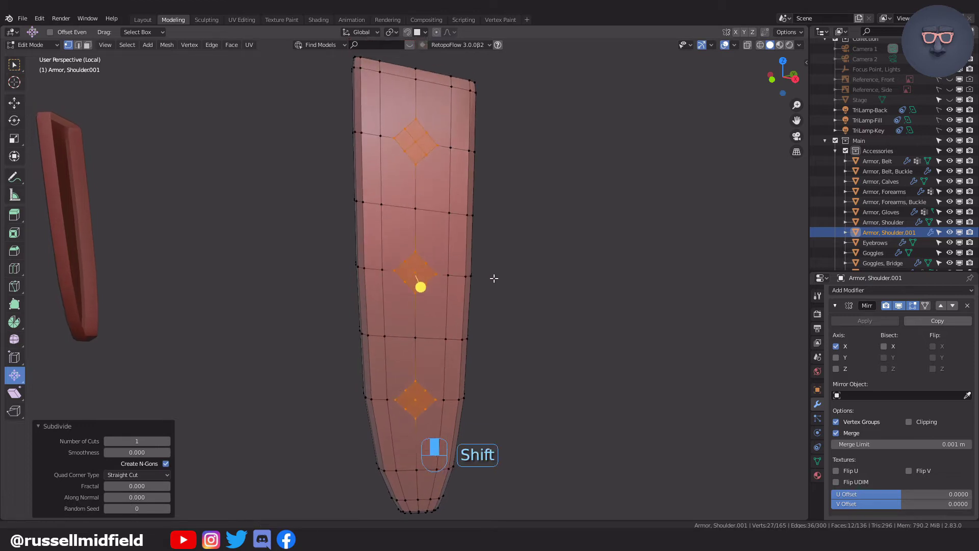
right_click(430, 267)
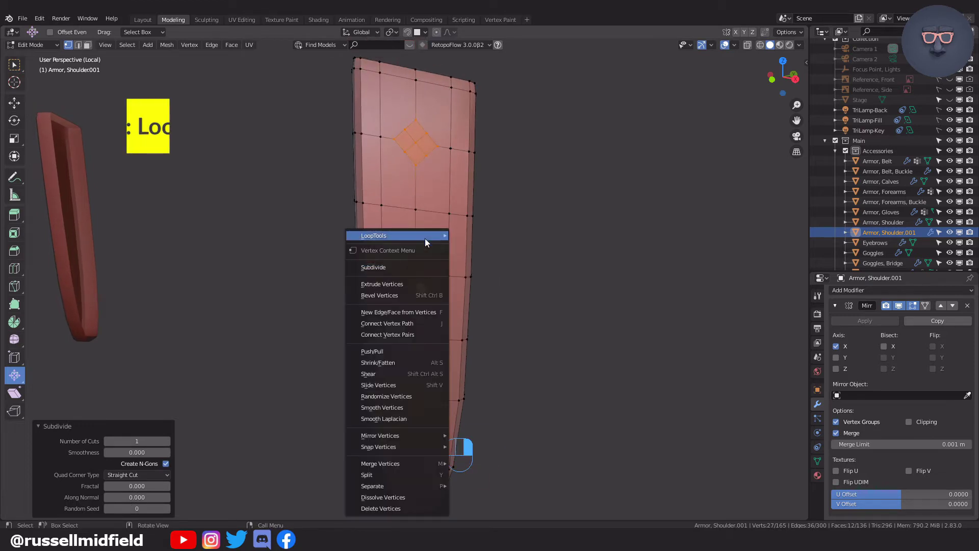
mouse_move(427, 237)
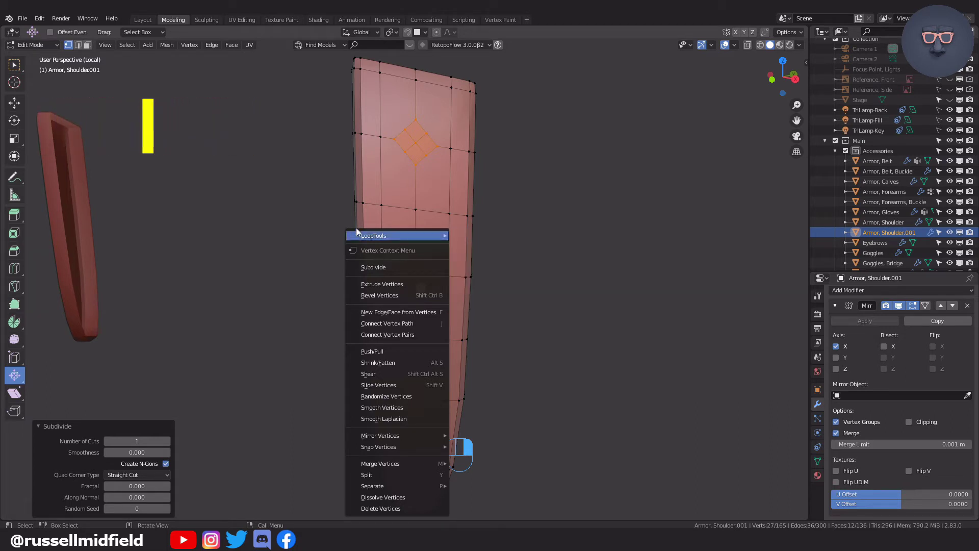
click(470, 245)
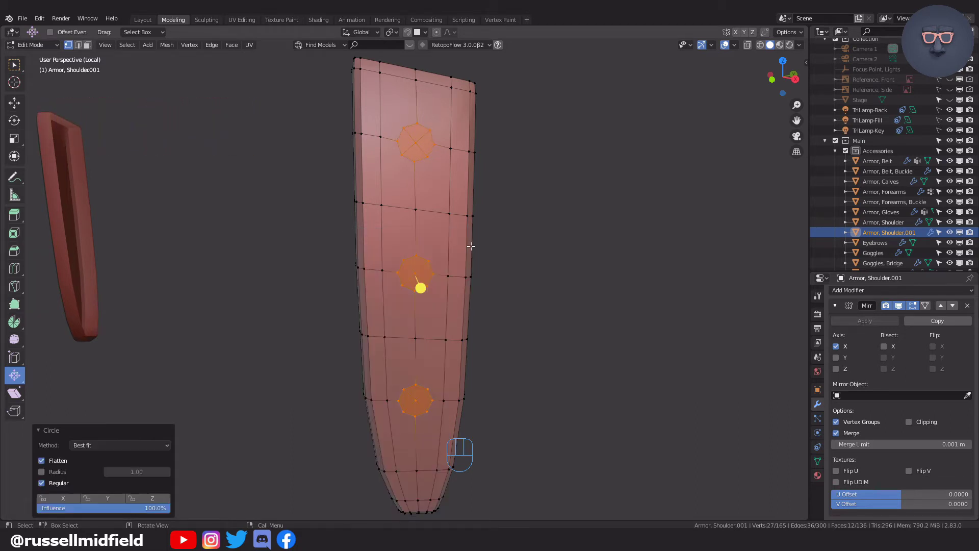
Inset the three circular areas by about 0.06 m and extrude them about 0.51 m into the strap
middle_drag(459, 258, 465, 260)
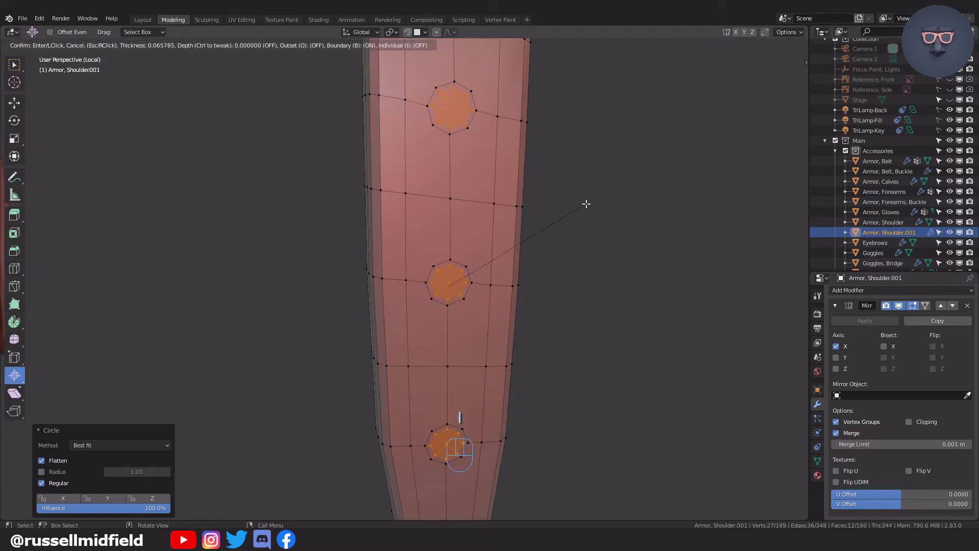
click(587, 204)
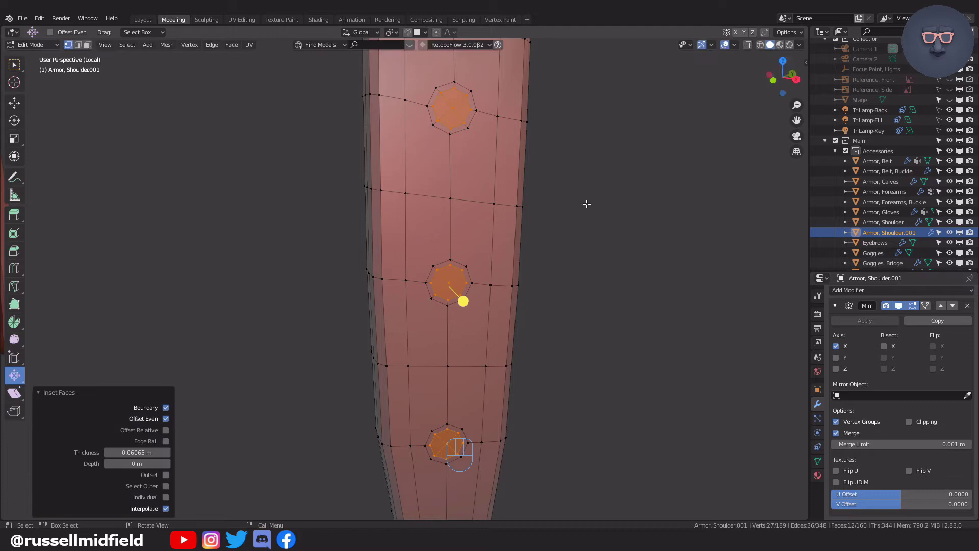
middle_drag(593, 249, 544, 256)
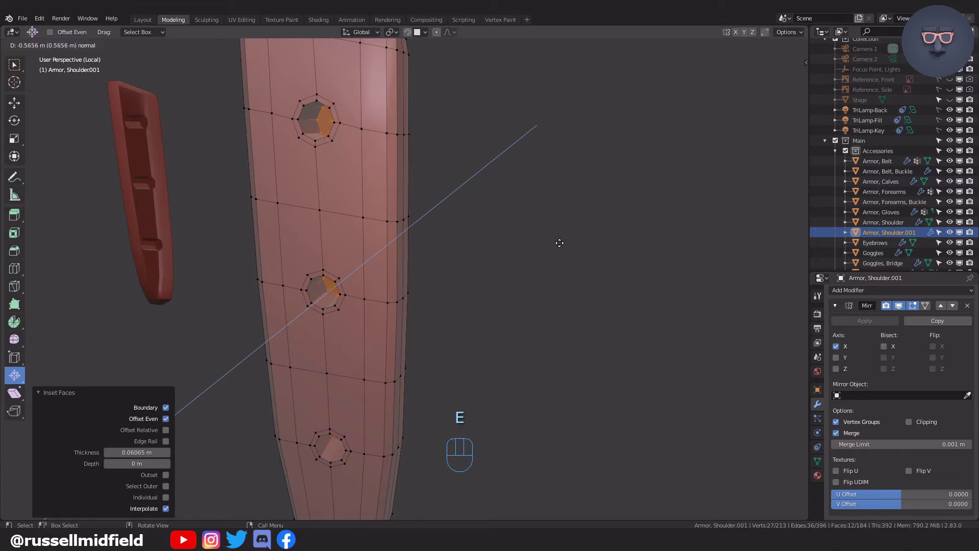
click(558, 241)
Separate the selected circular hole bottoms into their own object, return to Object Mode and select only that new object
mouse_move(555, 240)
middle_down()
mouse_move(464, 243)
mouse_move(562, 242)
middle_up()
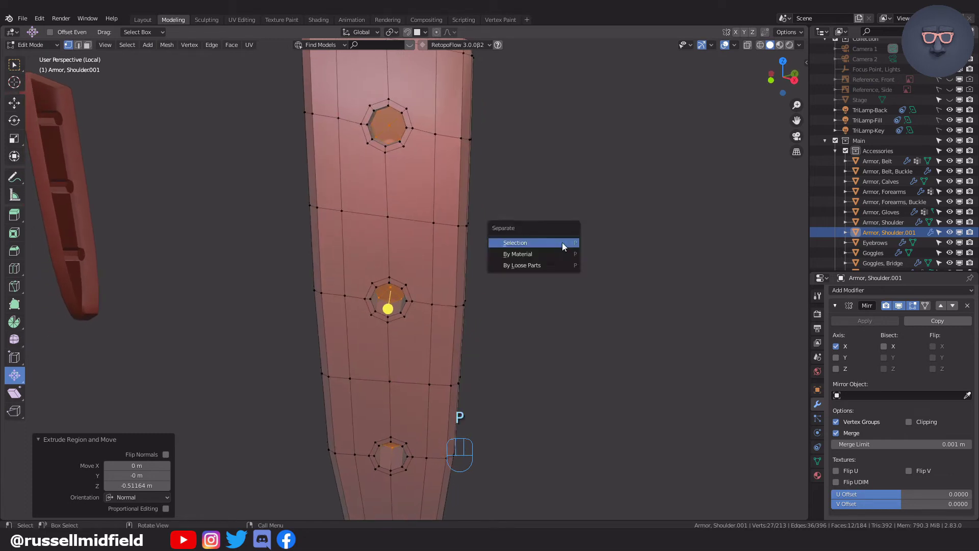
click(515, 243)
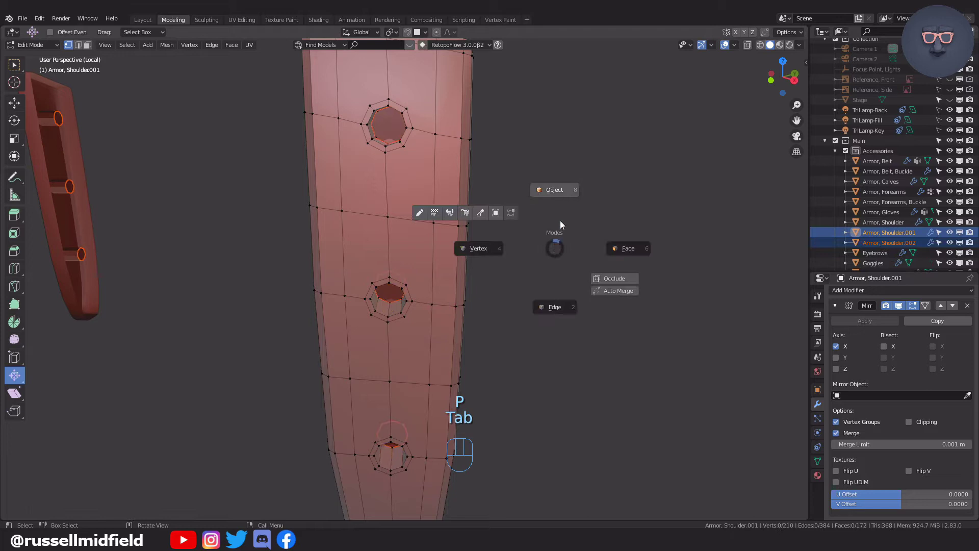
click(561, 191)
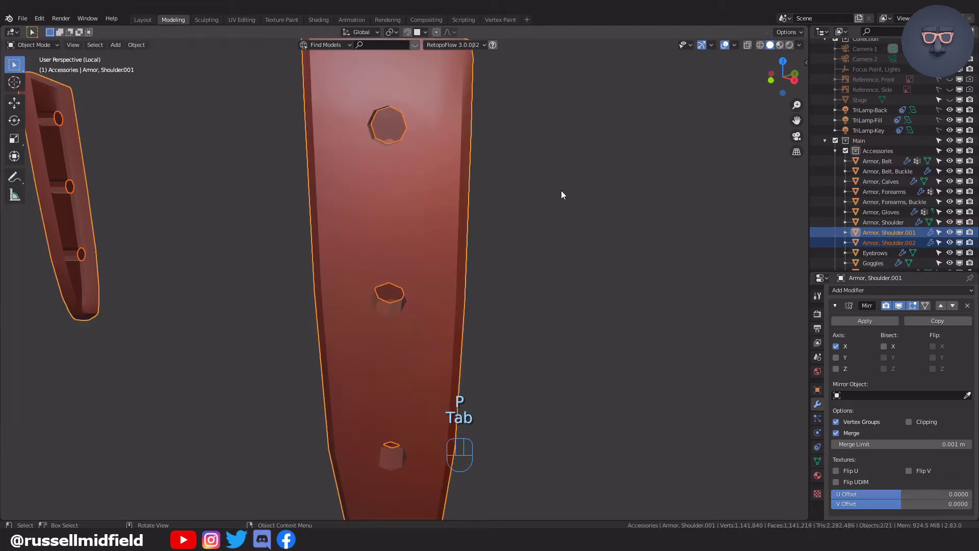
click(877, 242)
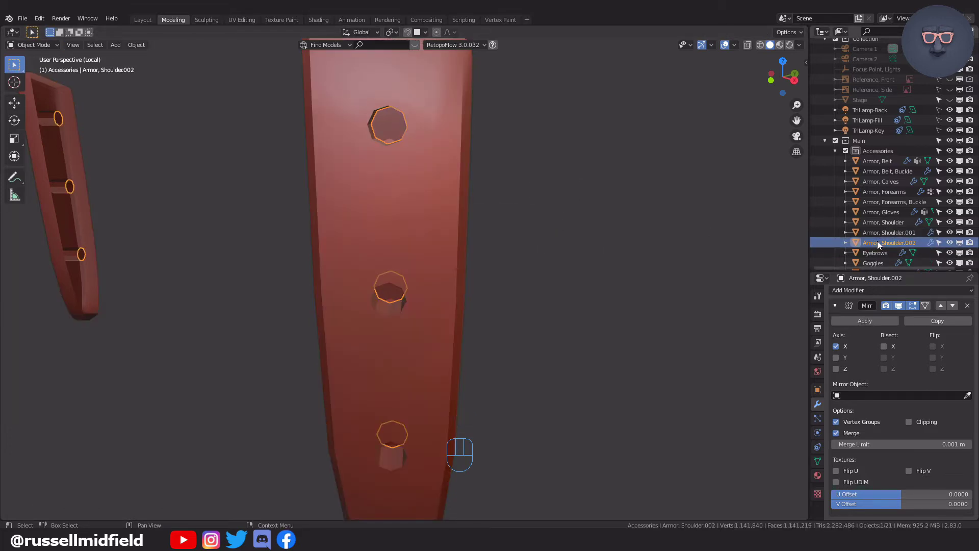
Hide the separated hole-bottom object of the shoulder strap in both the viewport and renders
click(949, 242)
click(969, 243)
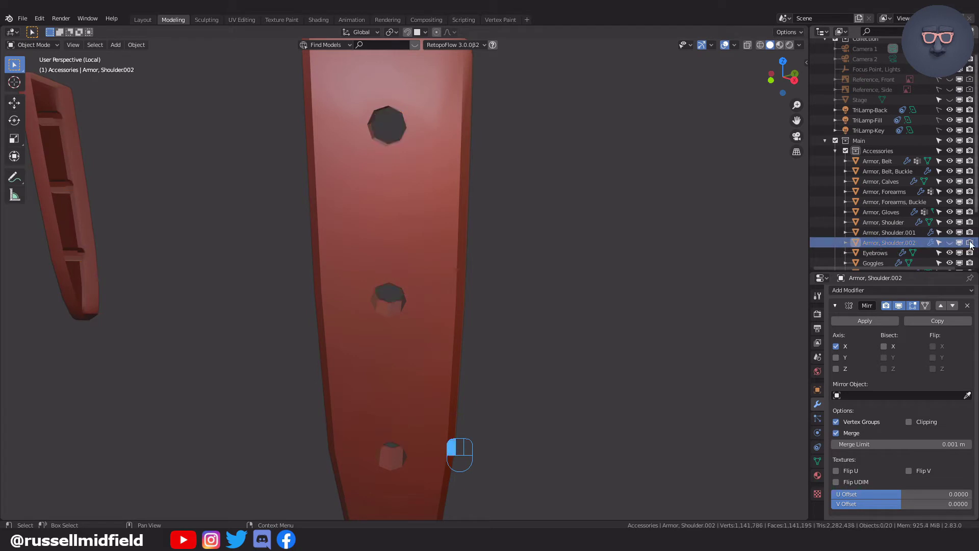
scroll(740, 247, down, 3)
middle_drag(739, 242, 649, 223)
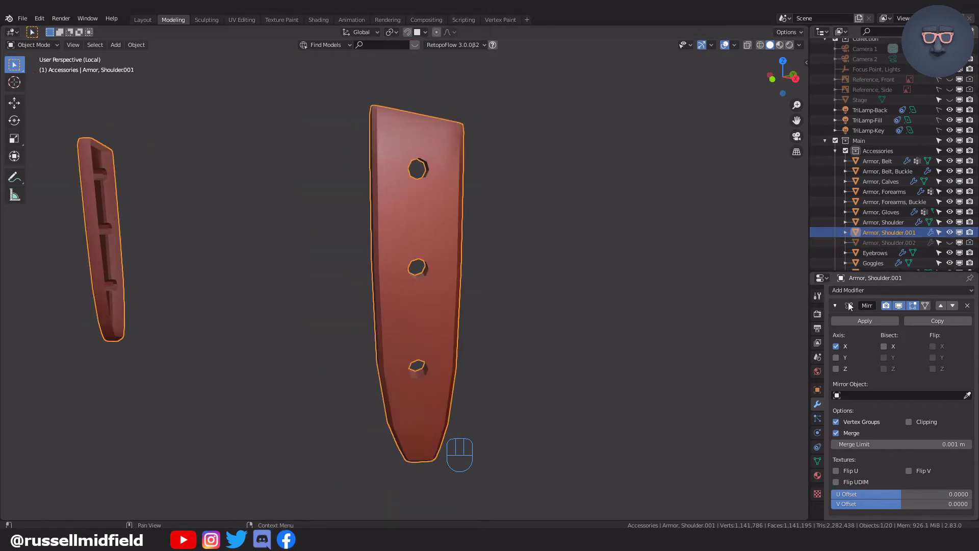
key(Tab)
key(Tab)
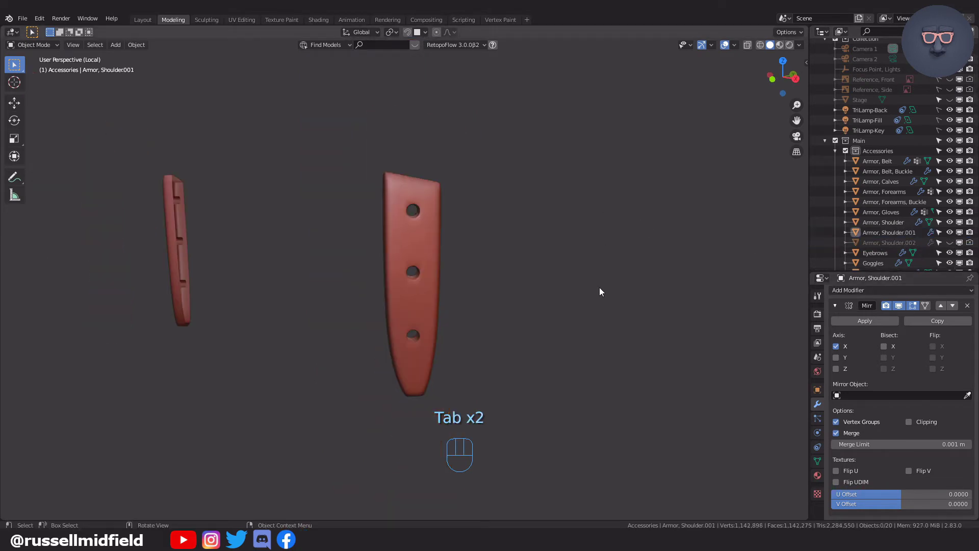
Knife-cut four edges joining the diagonal ring corners of the shoulder strap's middle hole to the surrounding grid vertices
middle_drag(598, 288, 559, 298)
scroll(559, 298, up, 5)
scroll(558, 302, up, 5)
click(531, 244)
key(Tab)
click(468, 251)
middle_drag(498, 221, 484, 233)
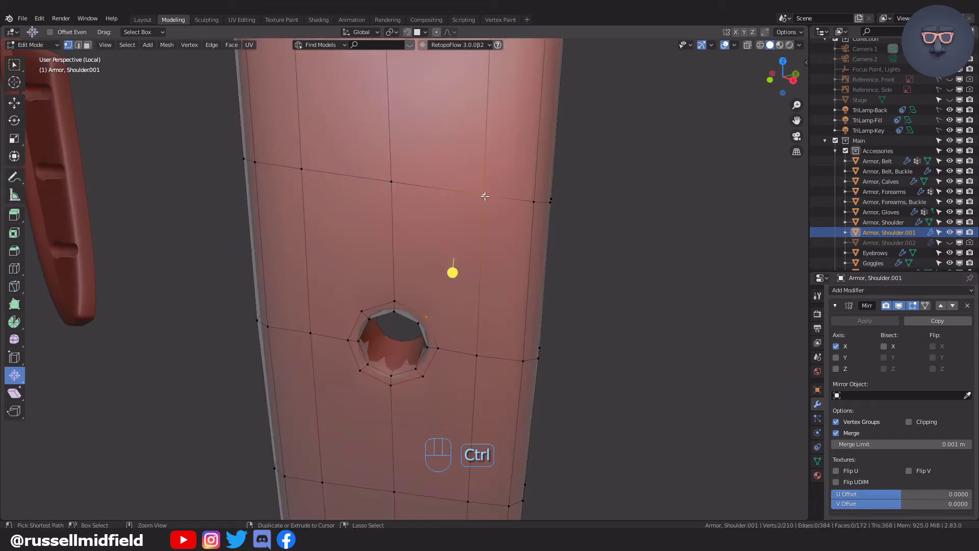
middle_drag(488, 226, 485, 221)
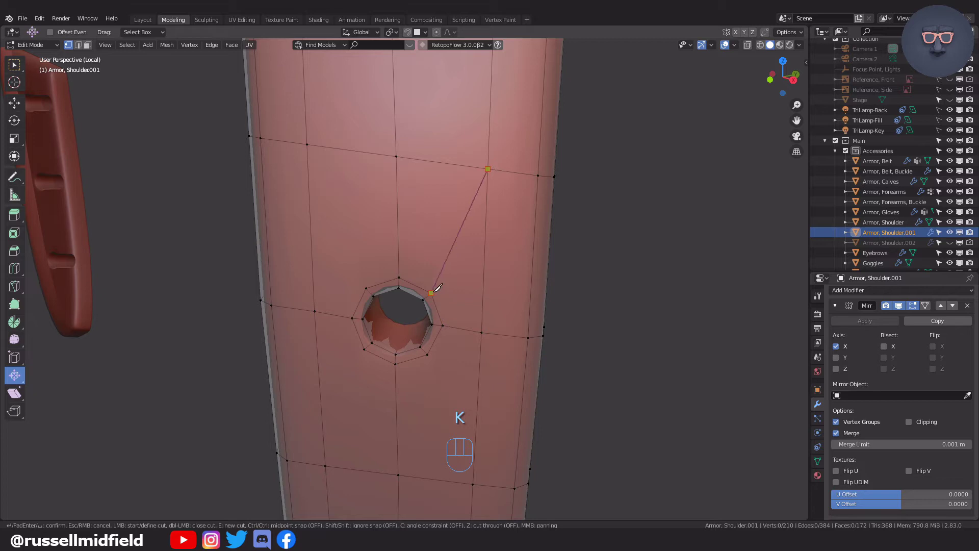
middle_drag(516, 290, 491, 268)
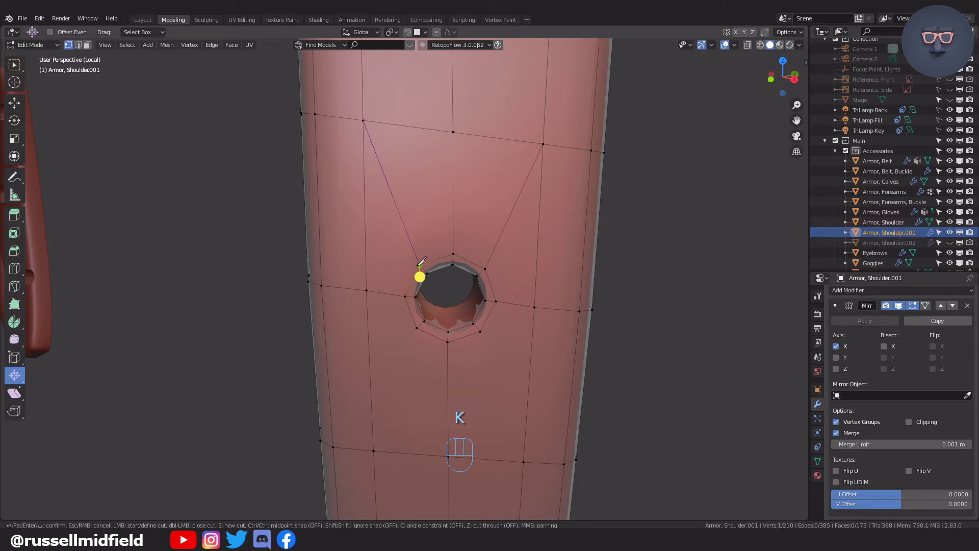
middle_drag(483, 286, 468, 257)
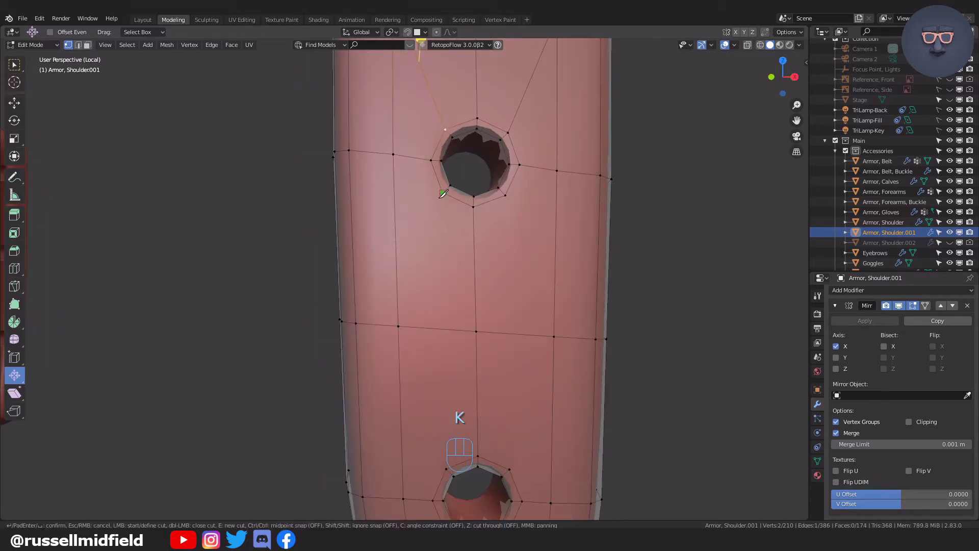
middle_drag(498, 280, 430, 245)
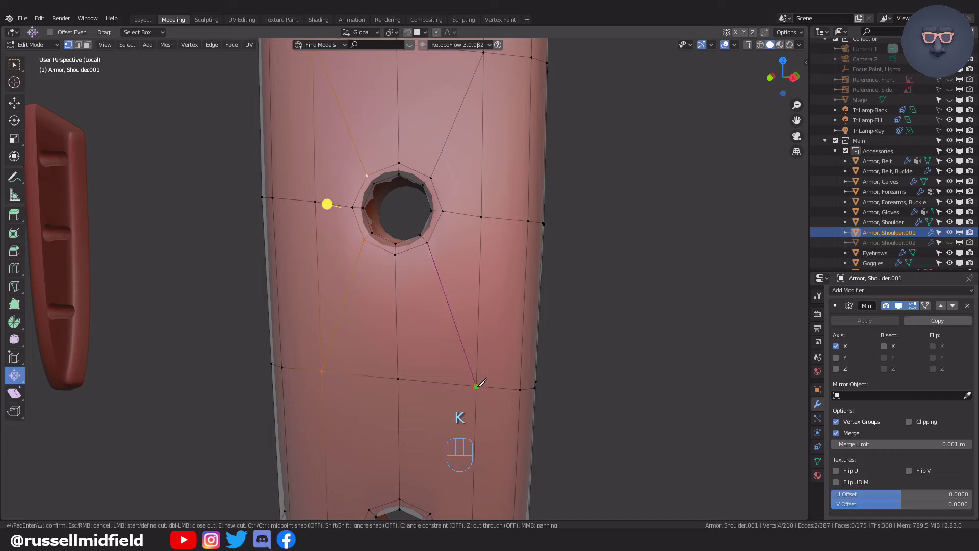
click(560, 166)
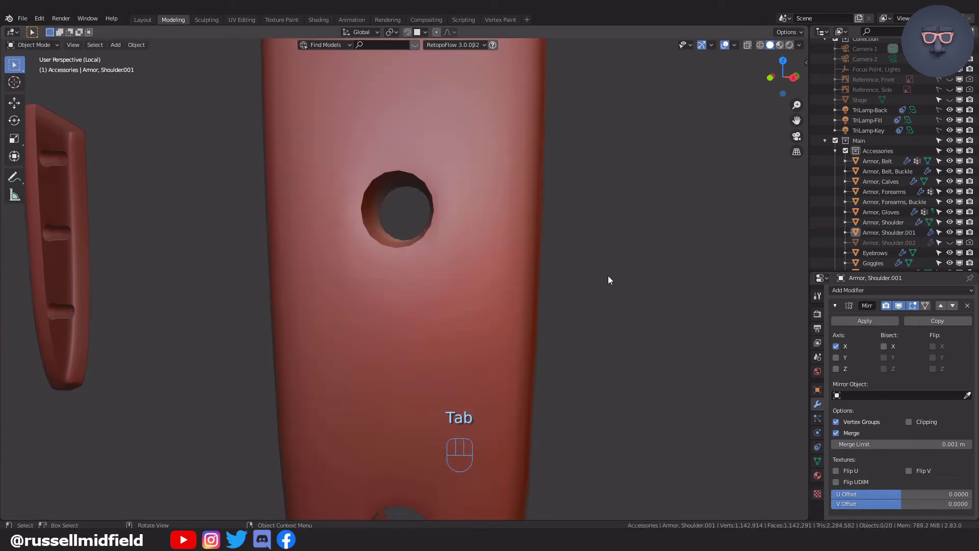
Connect the diagonal ring corners of the shoulder strap's top hole to the neighbouring grid vertices
scroll(587, 278, down, 3)
scroll(578, 273, up, 2)
middle_drag(574, 271, 516, 233)
click(515, 232)
key(Tab)
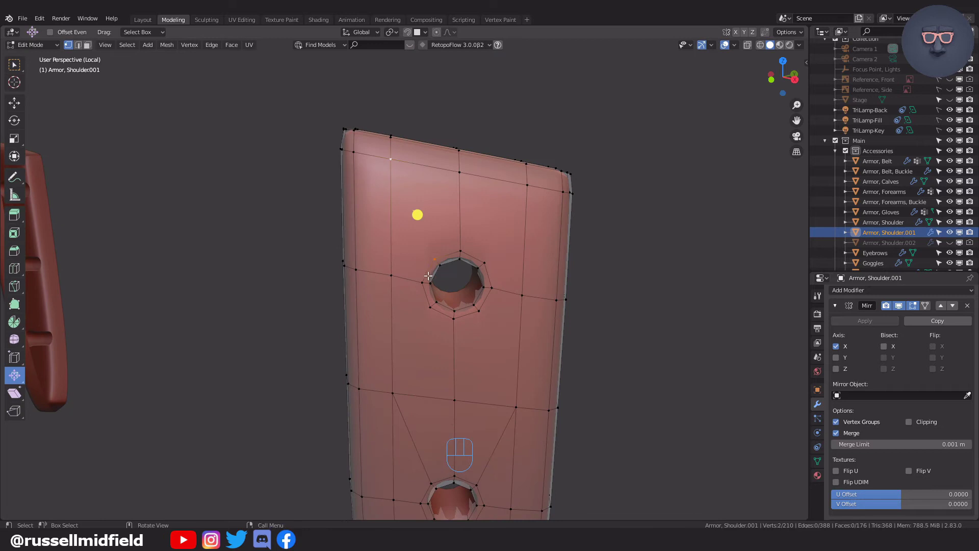
click(443, 258)
key(Return)
middle_drag(443, 258, 407, 250)
click(408, 250)
key(Tab)
shift+scroll(565, 214, down, 5)
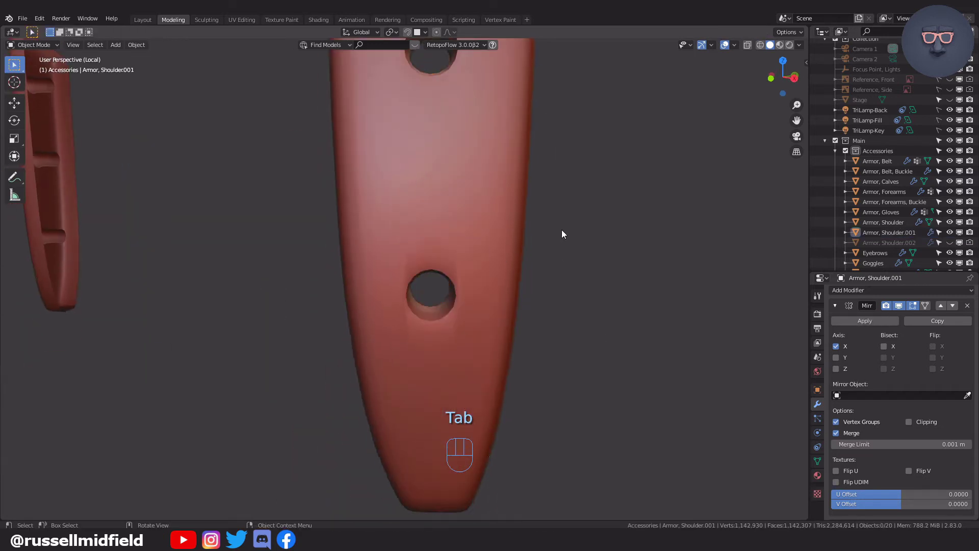
Knife-cut edges from the diagonal ring corners of the shoulder strap's lowest hole to the surrounding grid vertices
key(Tab)
key(k)
click(487, 194)
key(Return)
middle_drag(487, 195, 490, 188)
key(k)
click(423, 296)
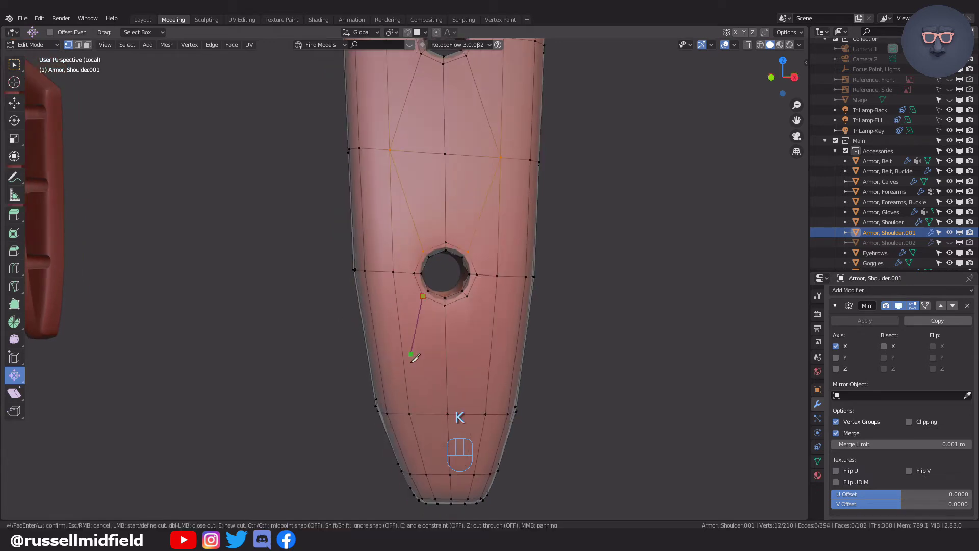
scroll(581, 352, down, 3)
key(Tab)
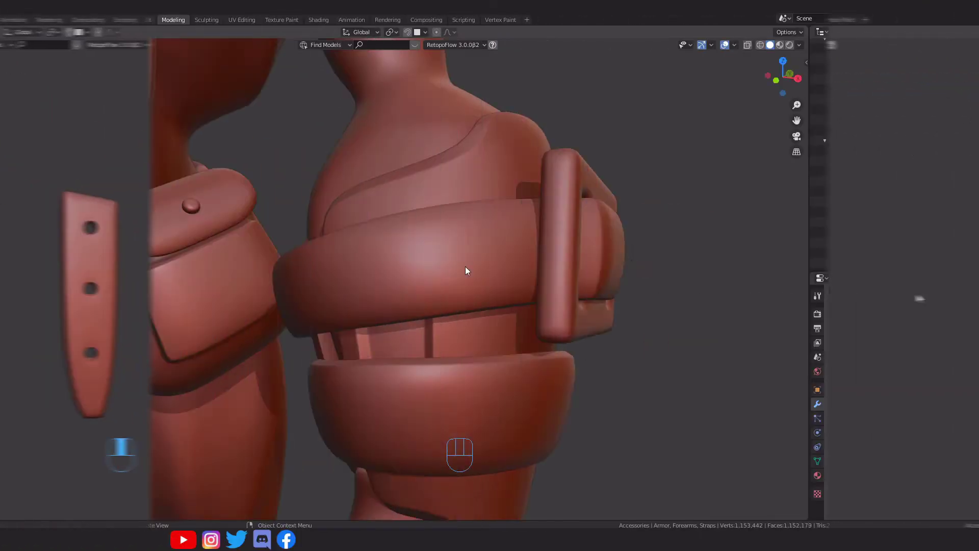
Delete the centre edge loops running around the upper and lower forearm straps
key(Tab)
scroll(499, 273, down, 2)
key(KP_Decimal)
middle_drag(525, 264, 540, 265)
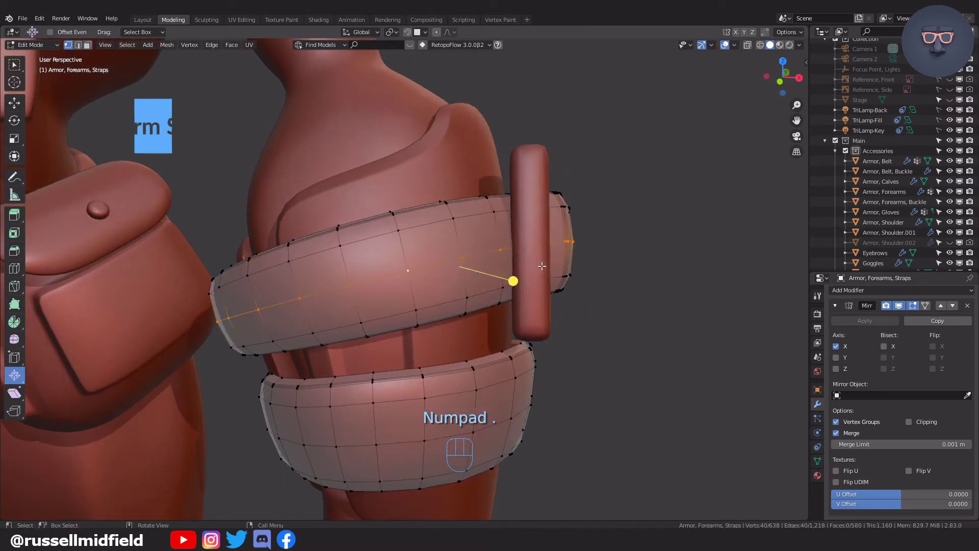
key(x)
click(535, 270)
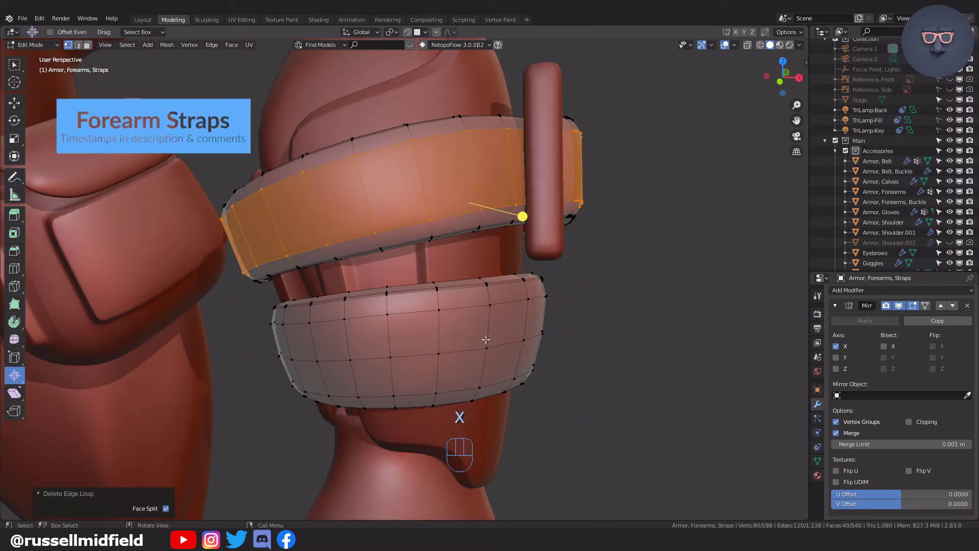
alt+click(485, 341)
key(x)
click(486, 341)
Add an edge loop around the upper forearm strap and slide it close to the strap's upper edge
mouse_move(485, 340)
middle_down()
mouse_move(418, 346)
mouse_move(480, 332)
middle_up()
key(ctrl+r)
click(408, 227)
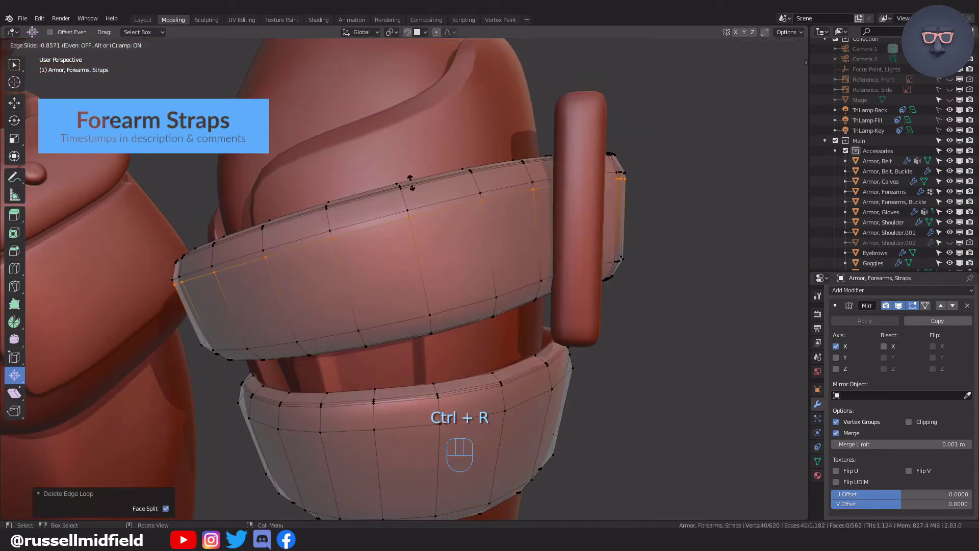
click(408, 181)
key(Tab)
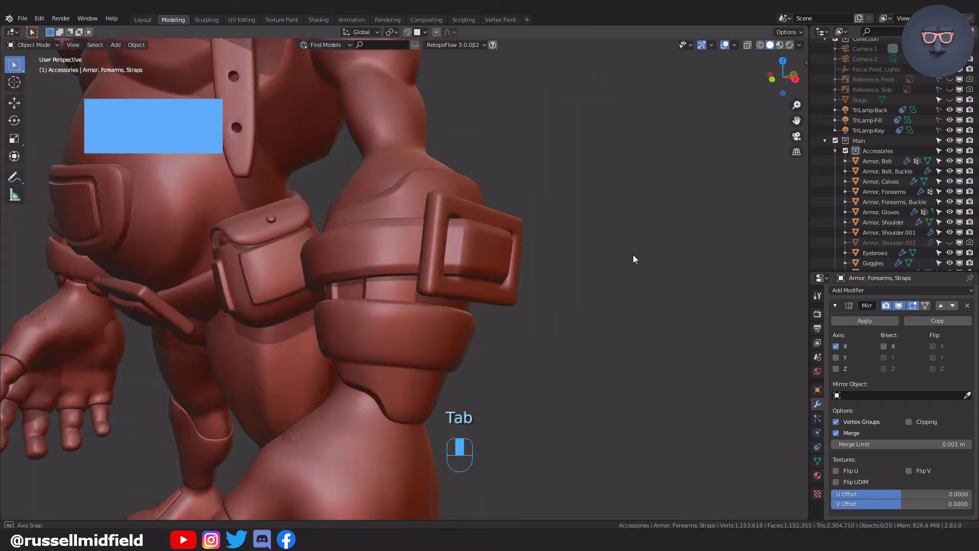
Add further supporting edge loops near the borders of both forearm straps to sharpen their rounded edges
key(Tab)
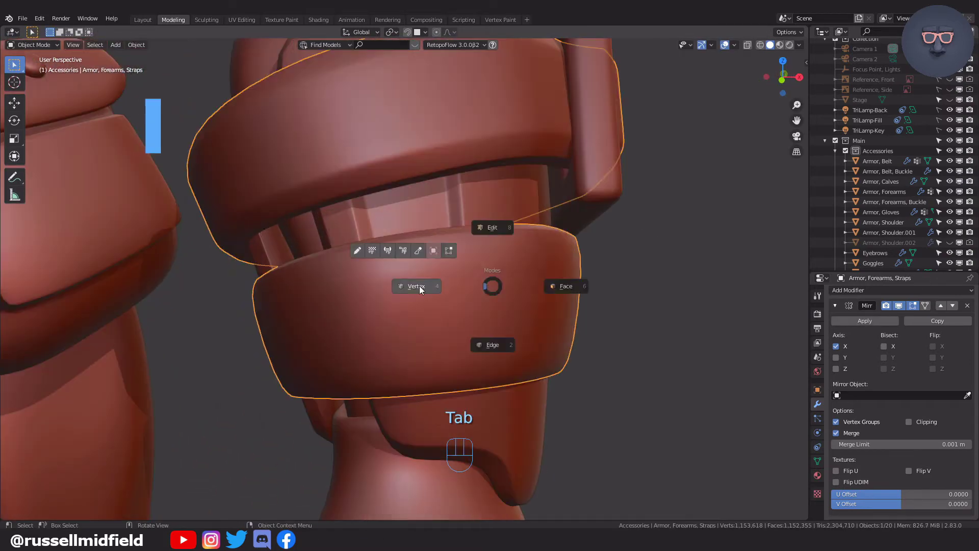
key(ctrl+r)
click(357, 344)
key(ctrl+r)
click(372, 367)
click(389, 384)
key(ctrl+r)
middle_drag(389, 385, 478, 239)
key(ctrl+r)
key(ctrl+r)
click(479, 193)
key(ctrl+r)
click(434, 121)
middle_drag(433, 120, 449, 133)
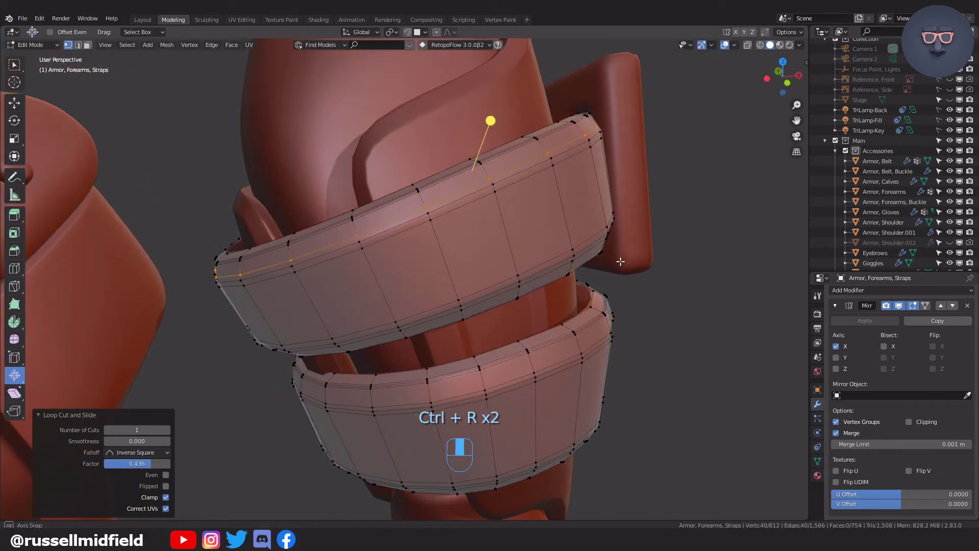
key(Tab)
middle_drag(668, 259, 612, 288)
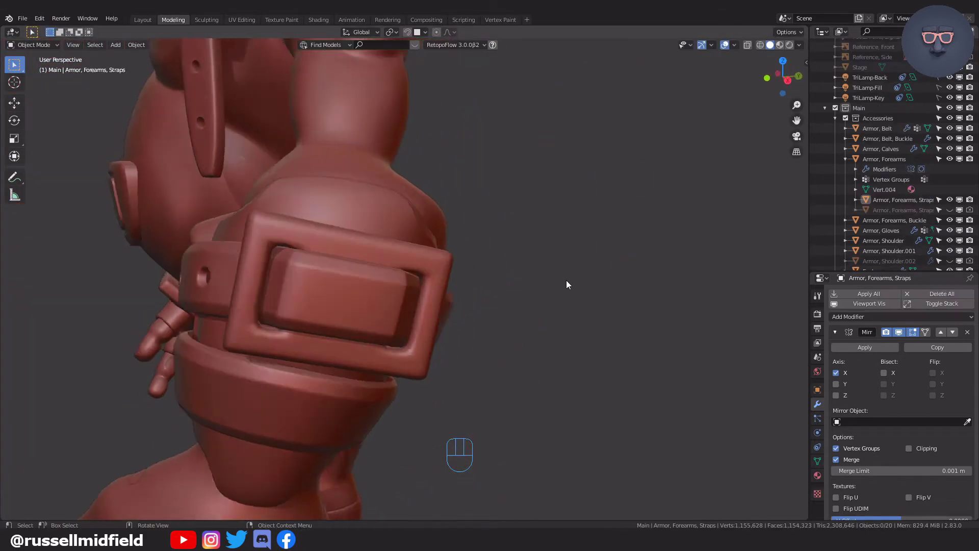
Turn the centre vertex of the strap section inside the forearm buckle into a circular area with a 50% vertex bevel, Subdivide and LoopTools Circle
scroll(421, 225, up, 7)
click(424, 289)
key(Tab)
click(365, 287)
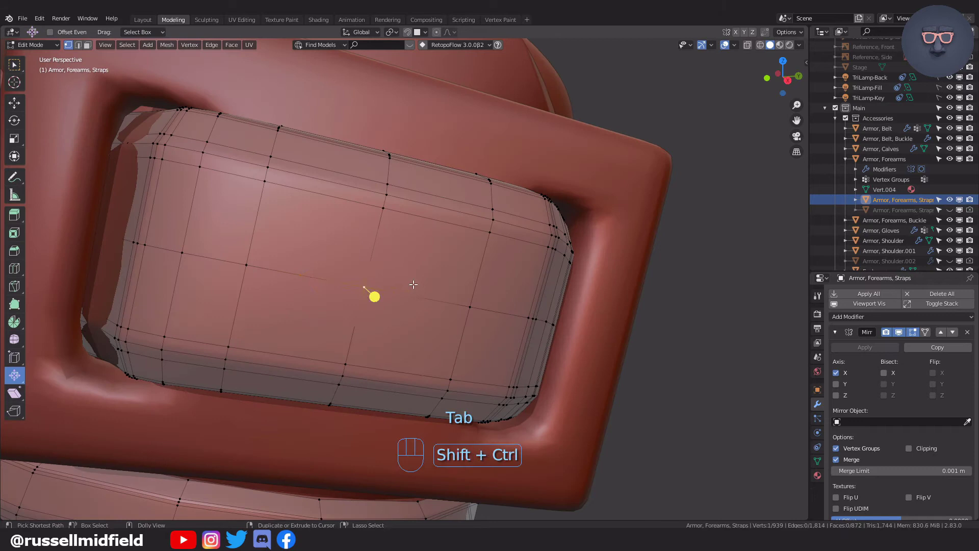
key(ctrl+shift+b)
click(164, 355)
right_click(378, 292)
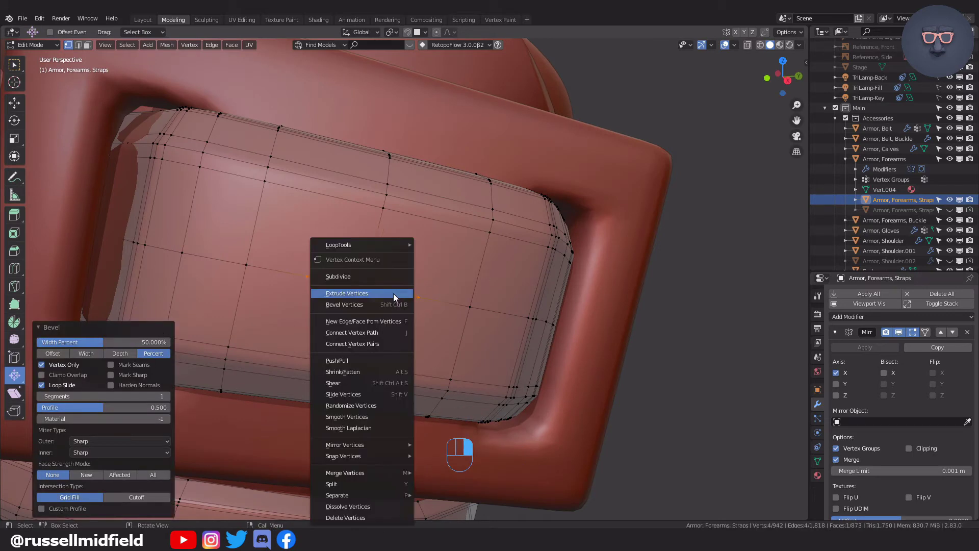
click(388, 246)
Inset the circular area by about 0.046 m and extrude it about 0.37 m into the forearm strap
key(KP_Decimal)
scroll(614, 304, down, 5)
key(e)
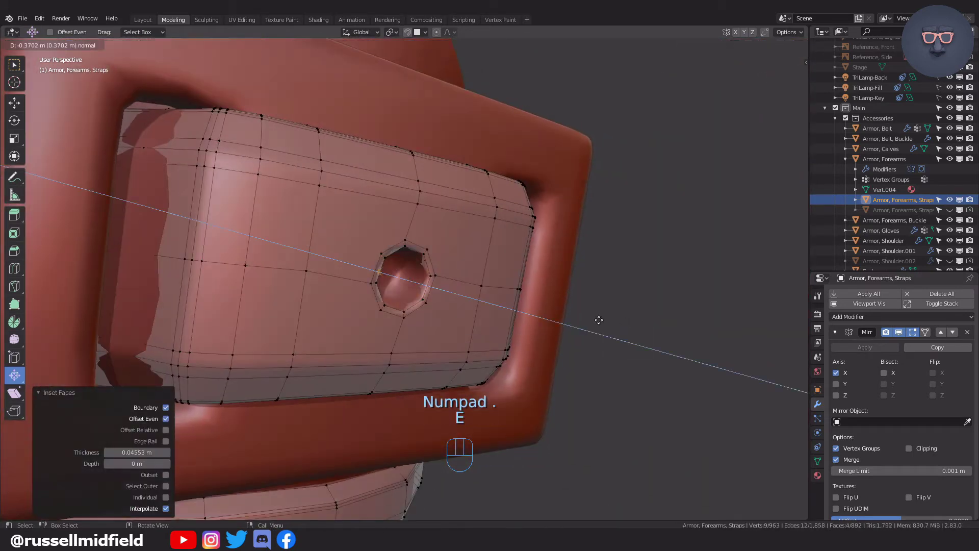
click(594, 317)
Separate the bottom faces of the forearm strap's hole into their own object
middle_drag(591, 317, 542, 309)
click(544, 313)
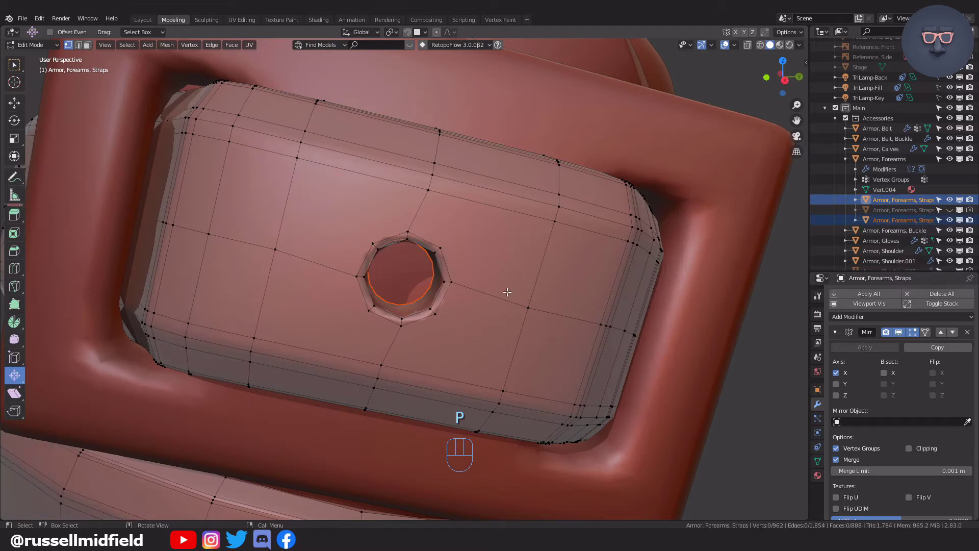
key(Tab)
Knife-cut edges joining the diagonal ring corners of the forearm strap's hole to the surrounding grid vertices
key(Tab)
key(k)
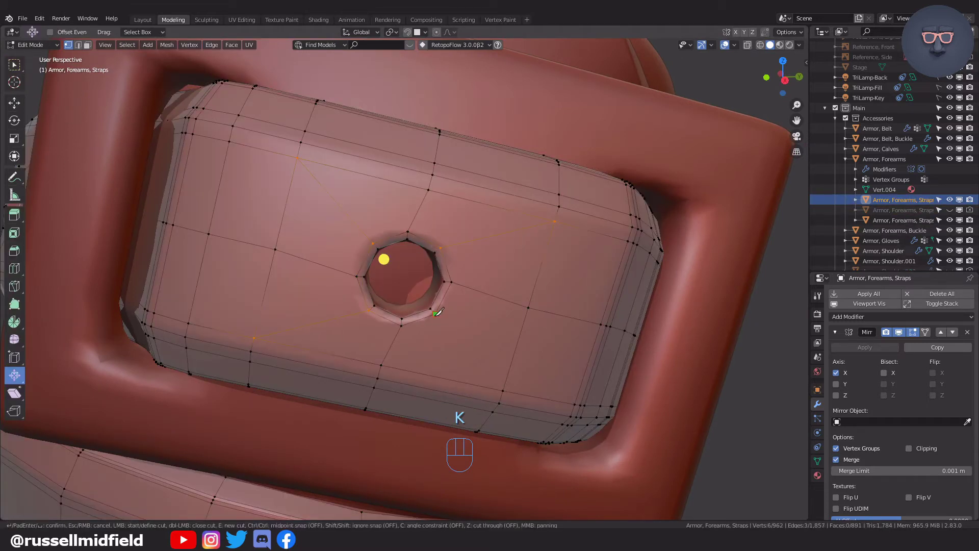
key(Tab)
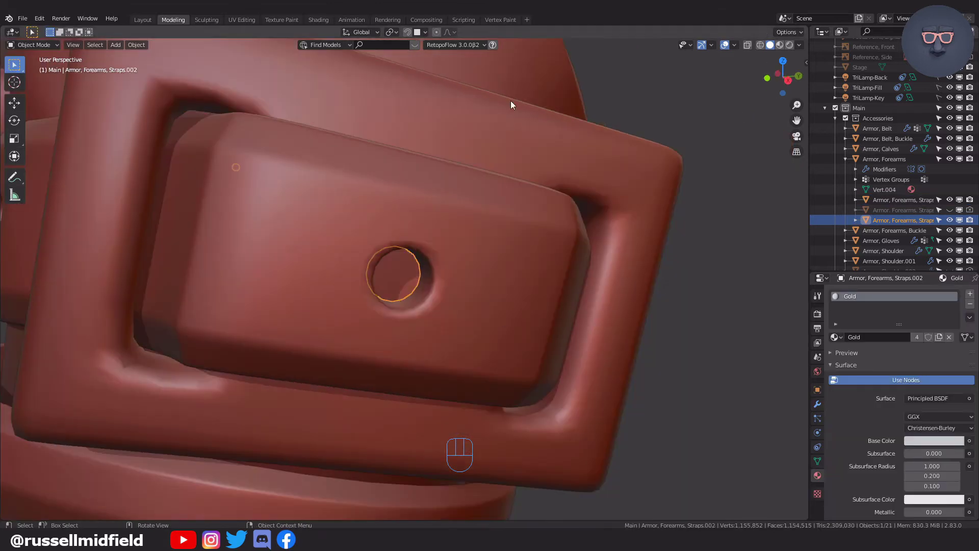
Extrude all faces of the separated disc outward from the forearm strap's hole and rotate the extruded end
key(Tab)
key(a)
middle_drag(443, 278, 403, 378)
key(e)
click(500, 294)
middle_drag(180, 396, 500, 217)
key(r)
middle_click(500, 214)
click(445, 195)
Extrude the prong's end again, rotate it, and extrude it about 0.25 m more to bend the prong sideways
key(e)
click(454, 196)
middle_drag(454, 196, 526, 236)
key(r)
click(480, 194)
key(e)
click(484, 199)
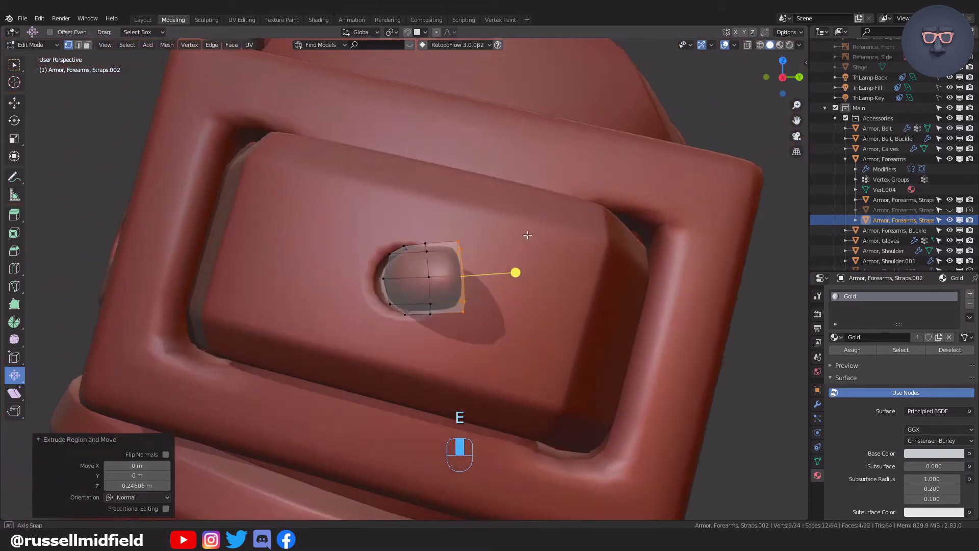
Undo the last edits made to the bent prong
key(KP_3)
key(ctrl+z)
key(ctrl+z)
key(ctrl+z)
key(ctrl+z)
key(ctrl+z)
key(ctrl+z)
key(ctrl+z)
key(ctrl+z)
key(ctrl+z)
key(ctrl+z)
key(ctrl+z)
key(ctrl+z)
Move the prong's end and its edge loops individually to smooth the bend out of the strap's hole
middle_drag(492, 302, 448, 328)
key(g)
click(448, 328)
alt+click(365, 273)
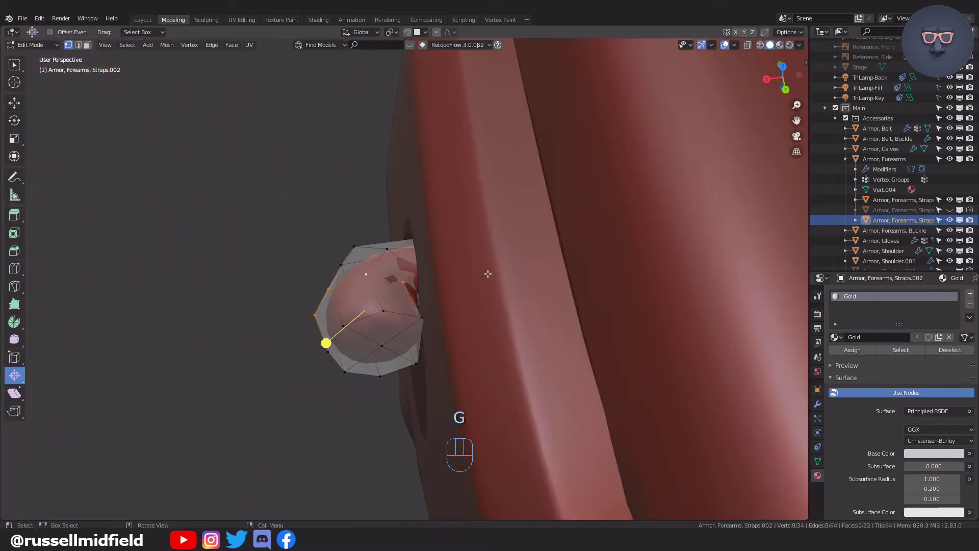
key(g)
click(497, 273)
alt+click(372, 247)
key(g)
Select the whole prong mesh and move it along the Y axis
key(KP_3)
key(a)
key(r)
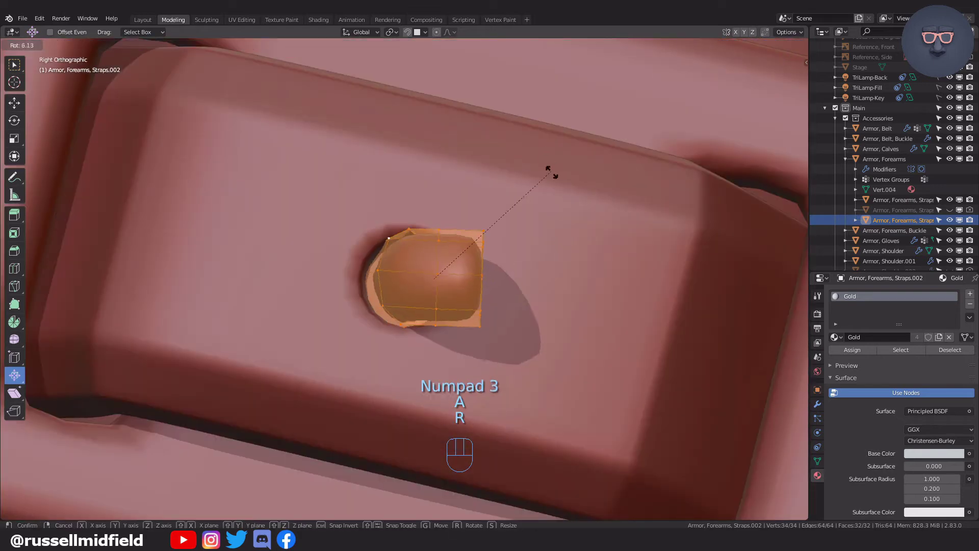
right_click(551, 214)
mouse_move(551, 213)
middle_down()
mouse_move(515, 305)
mouse_move(573, 273)
mouse_move(520, 241)
mouse_move(552, 224)
mouse_move(583, 269)
mouse_move(407, 280)
mouse_move(461, 269)
mouse_move(460, 229)
mouse_move(548, 209)
mouse_move(555, 225)
middle_up()
key(g)
key(y)
click(571, 272)
Scale the prong geometry along the X axis and shift it along X relative to the strap
key(KP_3)
scroll(406, 279, up, 5)
alt+click(429, 278)
key(alt+z)
key(Tab)
scroll(548, 209, up, 2)
key(s)
key(x)
click(503, 210)
key(g)
key(x)
click(518, 204)
Select a loop of faces around the prong and adjust it along the X axis to flatten the prong's outer side
alt+click(434, 190)
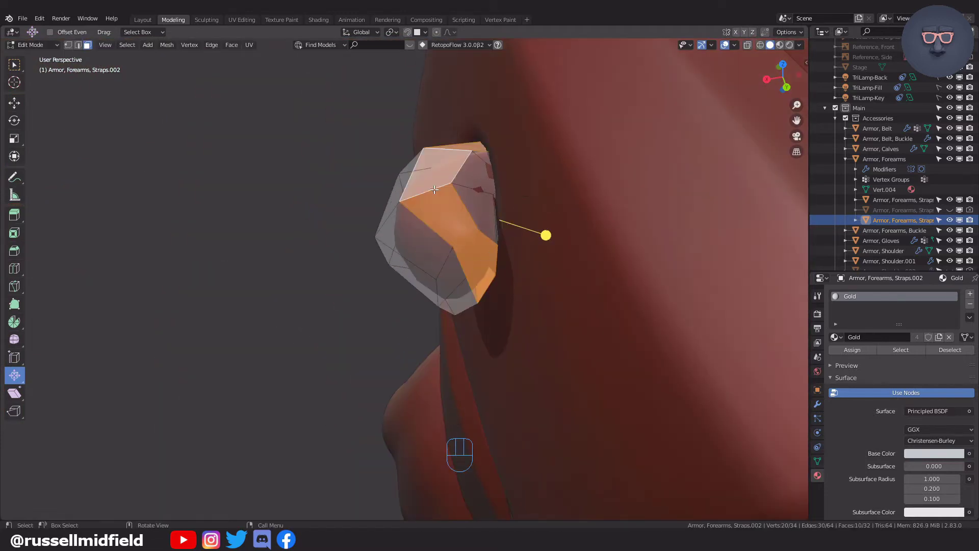
key(x)
click(523, 198)
key(g)
key(x)
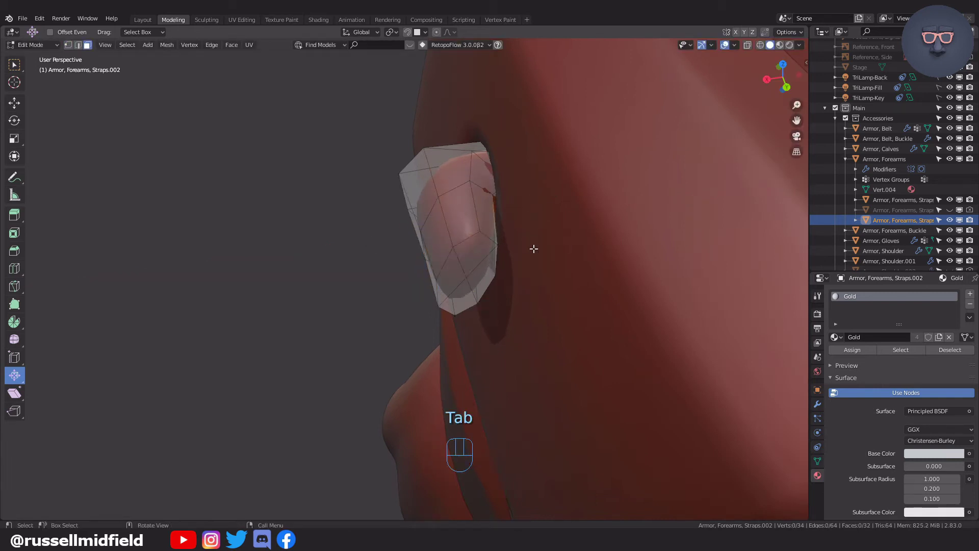
Select a group of faces on the lower part of the prong and move them to refine its shape
drag(534, 249, 461, 285)
middle_drag(556, 273, 540, 284)
key(g)
middle_click(547, 282)
click(552, 280)
Select an edge loop around the prong and shift it along the X axis
key(Tab)
alt+click(448, 205)
key(g)
key(x)
click(544, 179)
middle_drag(544, 179, 608, 200)
scroll(608, 200, down, 2)
key(Tab)
click(607, 141)
Extrude the prong's end edges about 0.163 m and scale the extruded end to about 0.64
middle_drag(607, 153, 463, 232)
scroll(482, 255, down, 6)
scroll(494, 267, up, 8)
key(Tab)
click(405, 254)
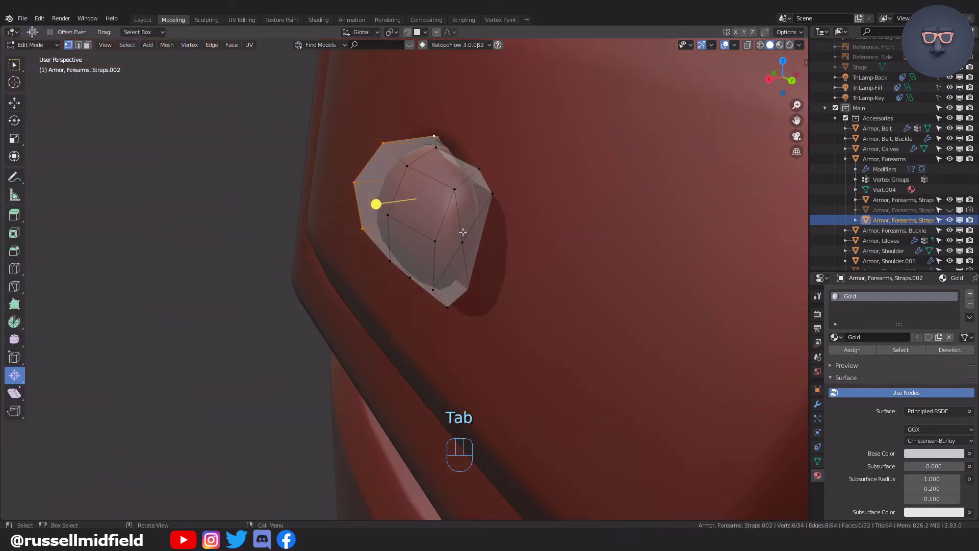
key(e)
click(616, 277)
key(KP_3)
key(s)
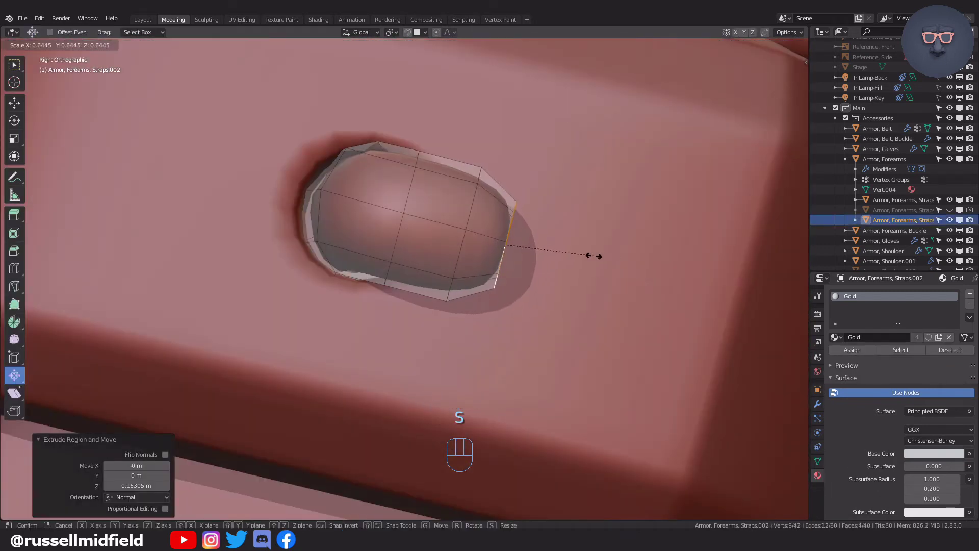
click(594, 256)
middle_drag(594, 256, 457, 197)
key(Tab)
click(464, 146)
Add a 16-vertex cylinder from the front view, aligned to the view, and isolate it for editing
scroll(327, 288, down, 4)
middle_drag(317, 295, 411, 301)
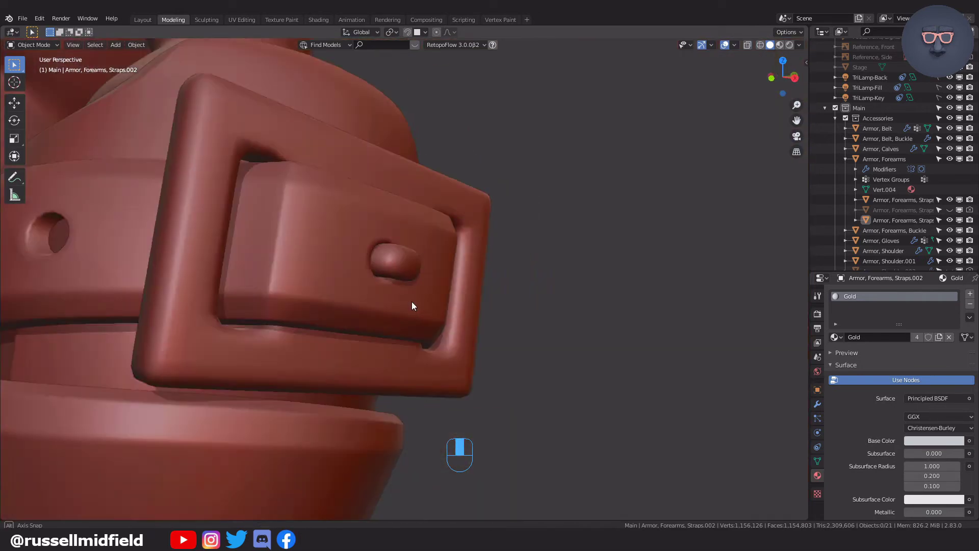
scroll(412, 306, down, 5)
key(KP_1)
key(shift+a)
click(628, 285)
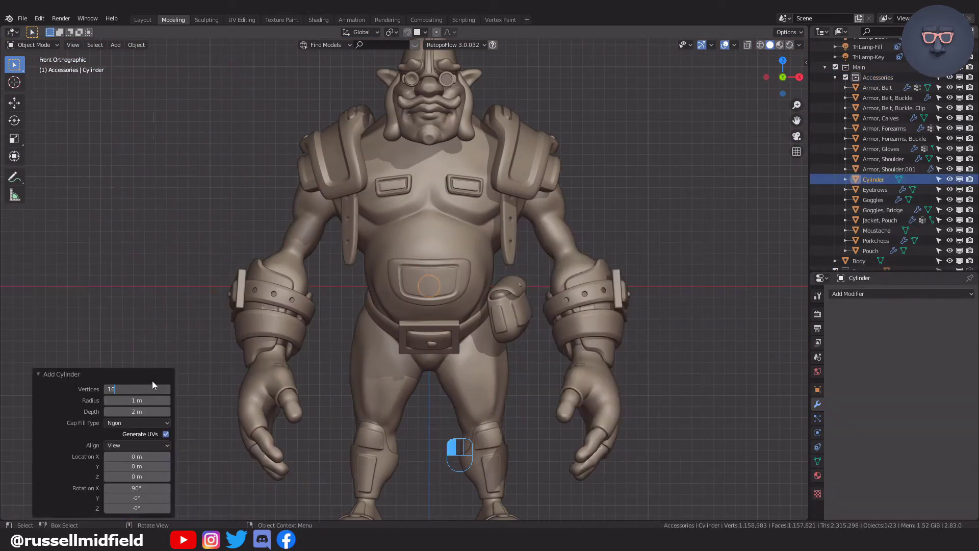
key(Return)
key(KP_Divide)
Stretch the cylinder mesh along the Y axis, then adjust its length with a Y scale of 0.753
middle_drag(512, 301, 418, 298)
scroll(418, 297, down, 5)
scroll(419, 297, down, 2)
key(Tab)
key(s)
key(y)
click(565, 285)
key(KP_3)
key(s)
click(485, 246)
middle_drag(485, 247, 395, 261)
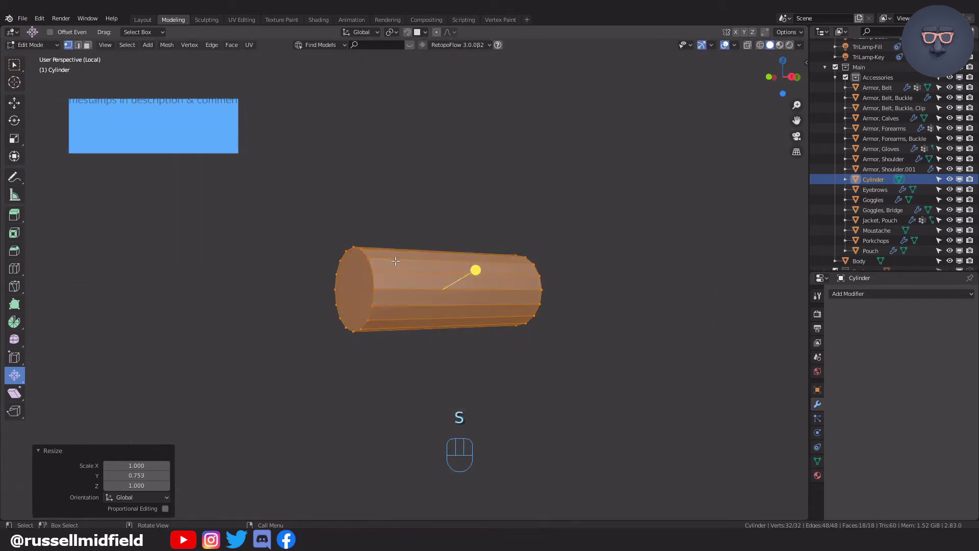
Extrude one end cap of the cylinder outward and scale it down to form a tapered nose
alt+click(371, 271)
scroll(372, 272, up, 3)
middle_drag(515, 239, 488, 234)
key(e)
click(413, 225)
key(s)
click(349, 250)
key(KP_3)
middle_drag(393, 257, 490, 270)
Add an edge loop around the cylinder near the nose and scale it to round the transition into the taper
key(ctrl+r)
click(326, 268)
key(s)
click(465, 269)
key(KP_3)
key(s)
click(425, 259)
Inset the nose's end face, extrude it about 0.165 m inward and scale the inner face to 0.798
alt+click(389, 285)
scroll(408, 275, up, 2)
key(i)
click(511, 236)
key(e)
click(558, 231)
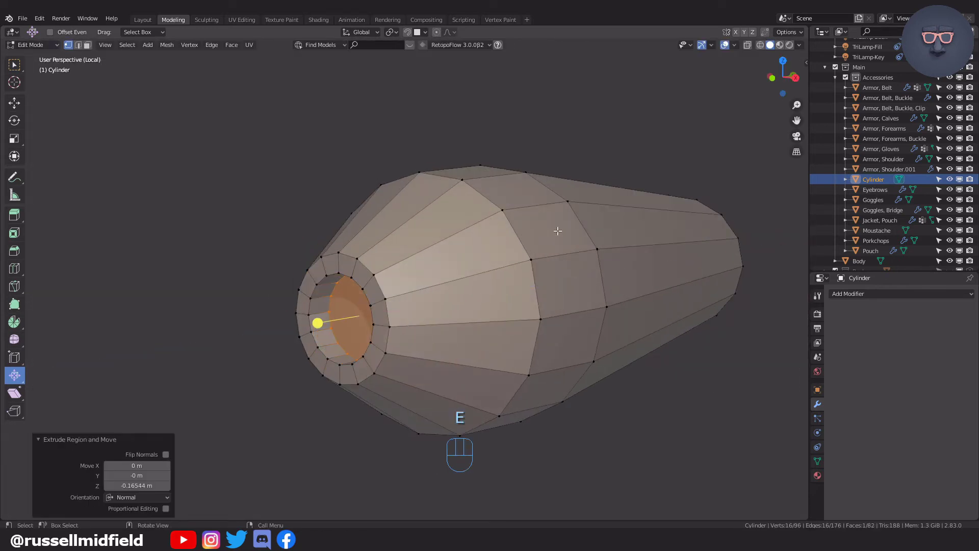
click(514, 238)
Shade the cylinder smooth and add a Subdivision Surface modifier to it
middle_drag(514, 237, 483, 247)
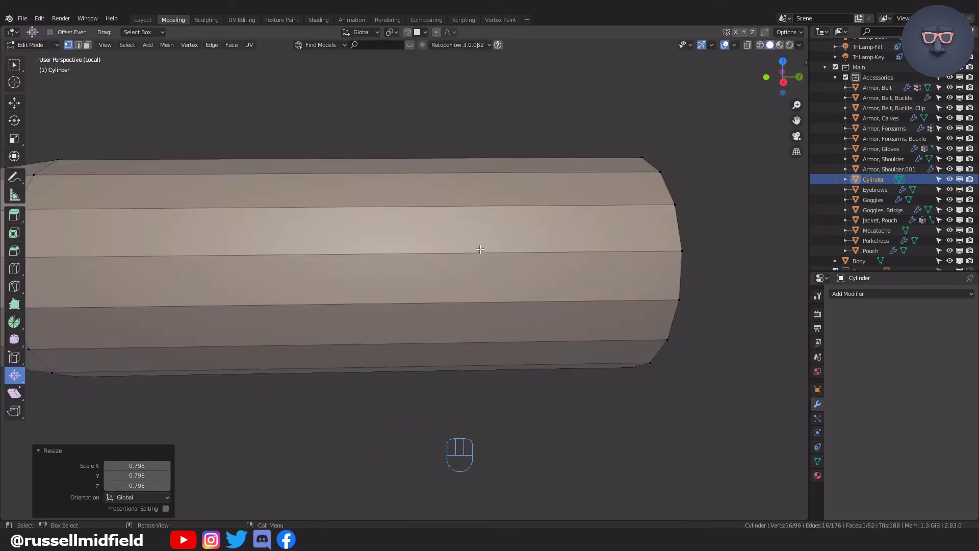
scroll(474, 236, down, 2)
key(Tab)
middle_drag(448, 207, 445, 244)
key(q)
click(446, 245)
key(q)
click(433, 285)
scroll(433, 286, down, 1)
middle_drag(434, 286, 491, 290)
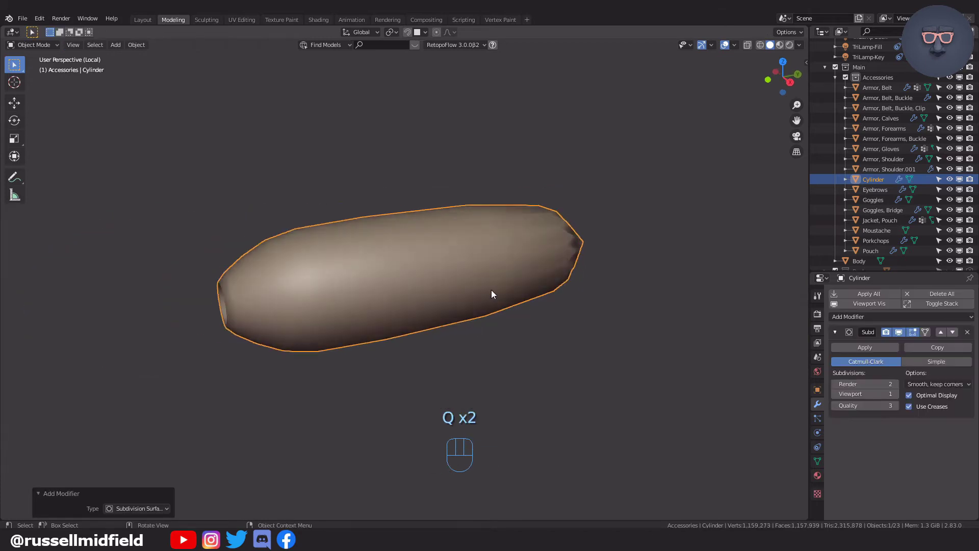
Add an edge loop around the cylinder's body and slide it towards the wide rear end
key(Tab)
key(ctrl+r)
click(461, 273)
click(640, 247)
middle_drag(640, 247, 408, 267)
scroll(441, 251, up, 3)
Bevel an edge loop on the tapered nose and repeat the bevel on the neighbouring hard edges
alt+click(404, 284)
key(ctrl+b)
click(449, 273)
alt+click(437, 230)
key(shift+r)
key(shift+r)
key(alt+z)
key(shift+r)
key(Tab)
scroll(532, 264, down, 5)
Inset the cylinder's rear cap twice, extrude the inner face about 0.416 m inward and scale it to about 0.89
key(Tab)
scroll(408, 266, up, 4)
shift+middle_drag(551, 311, 529, 295)
alt+click(576, 224)
key(i)
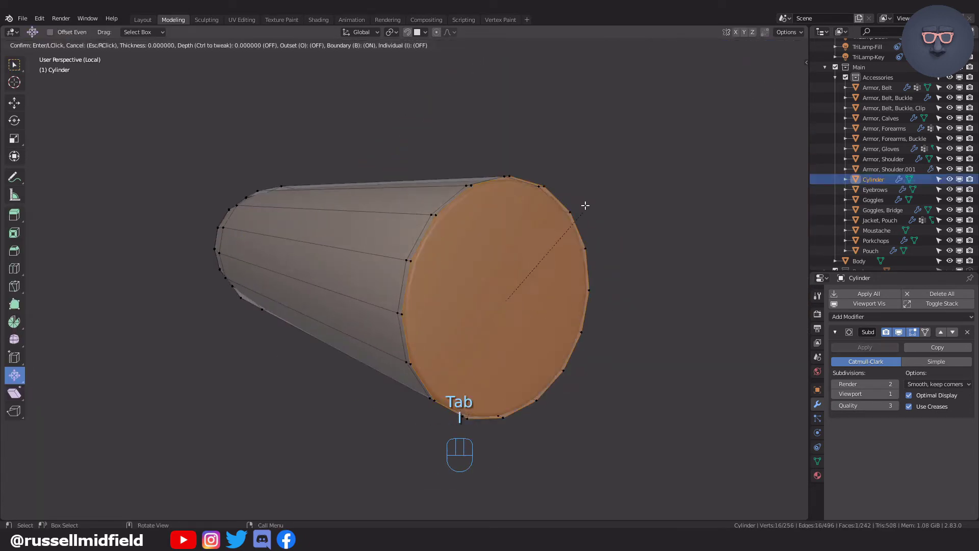
click(563, 209)
key(i)
click(528, 242)
middle_drag(634, 231, 648, 230)
key(e)
click(638, 227)
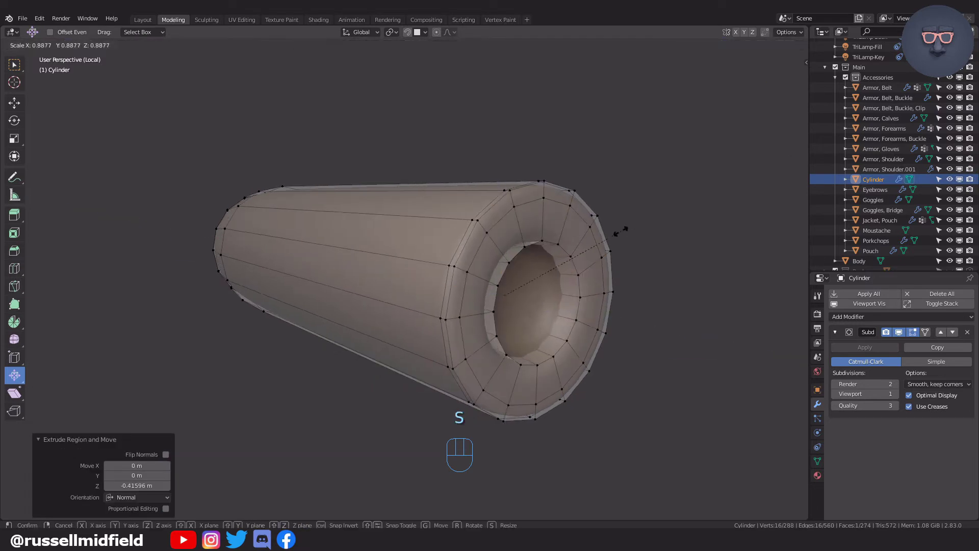
click(621, 231)
Inset the recess floor, extrude it about 0.377 m outward, then inset and extrude that face inward again
key(i)
click(602, 240)
click(657, 233)
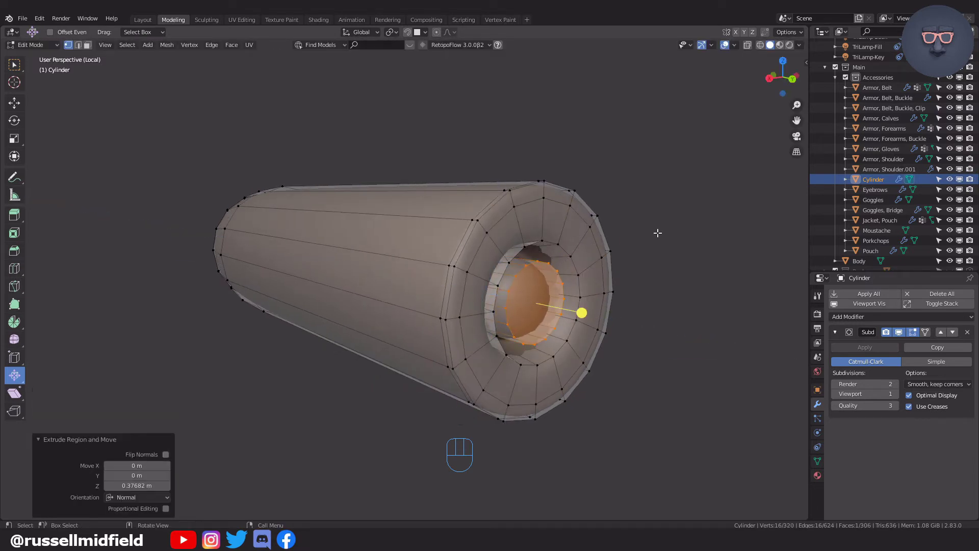
key(i)
click(630, 236)
key(e)
click(618, 238)
click(629, 232)
Bevel the recess rim by 0.02 m with 2 segments and repeat the bevel on the inner ring edges
middle_drag(625, 231, 459, 214)
scroll(441, 211, up, 1)
alt+click(549, 204)
key(ctrl+b)
click(556, 206)
key(KP_Decimal)
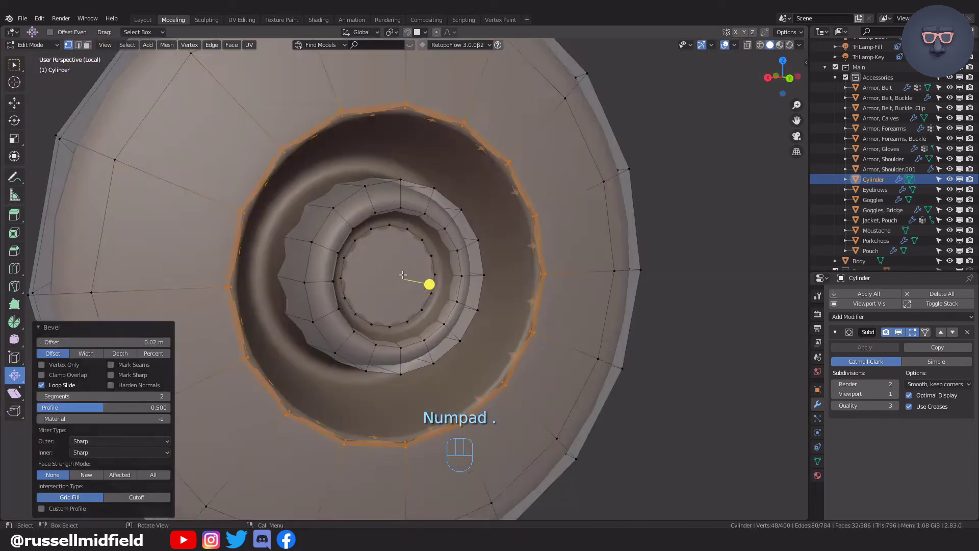
alt+click(329, 209)
key(shift+r)
alt+click(357, 222)
key(shift+r)
alt+click(360, 243)
key(shift+r)
key(alt+z)
key(shift+r)
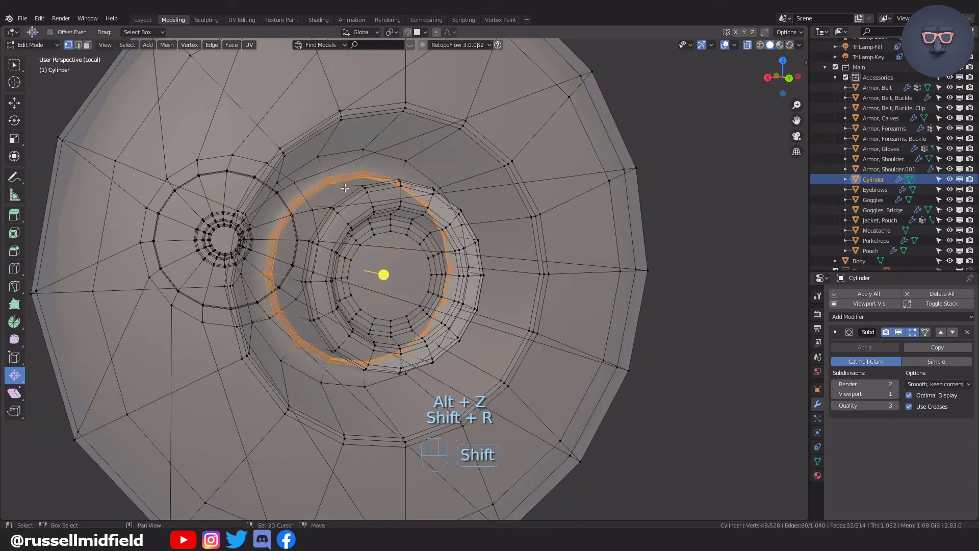
key(shift+r)
Slide the edge loop near the cylinder's rear rim by a factor of 0.304 to refine the corner
key(Tab)
middle_drag(629, 214, 393, 288)
scroll(471, 298, up, 2)
click(471, 298)
key(Tab)
scroll(392, 288, up, 2)
click(380, 234)
key(Tab)
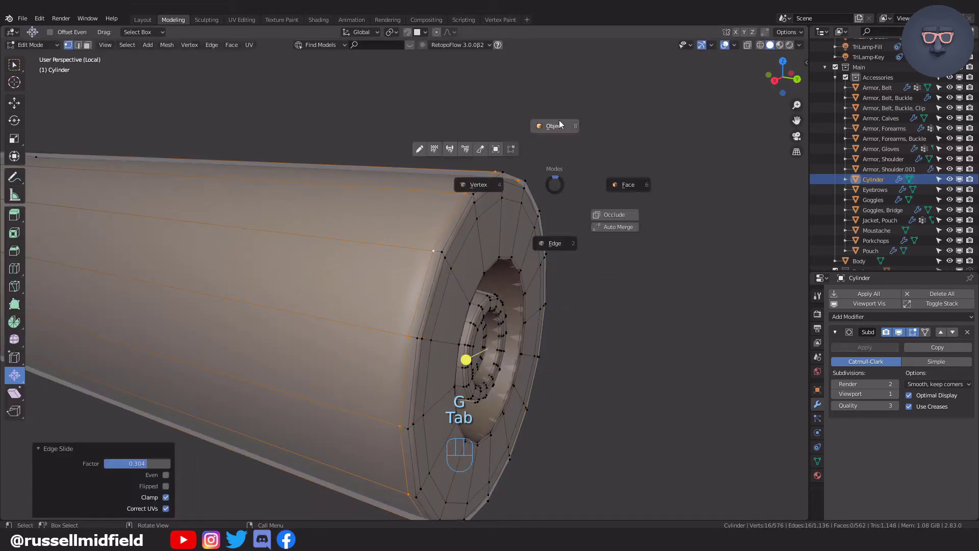
Move part of the bullet-shaped mesh along the Y axis in the right side view
key(KP_3)
mouse_move(535, 324)
middle_down()
mouse_move(557, 331)
mouse_move(524, 331)
middle_up()
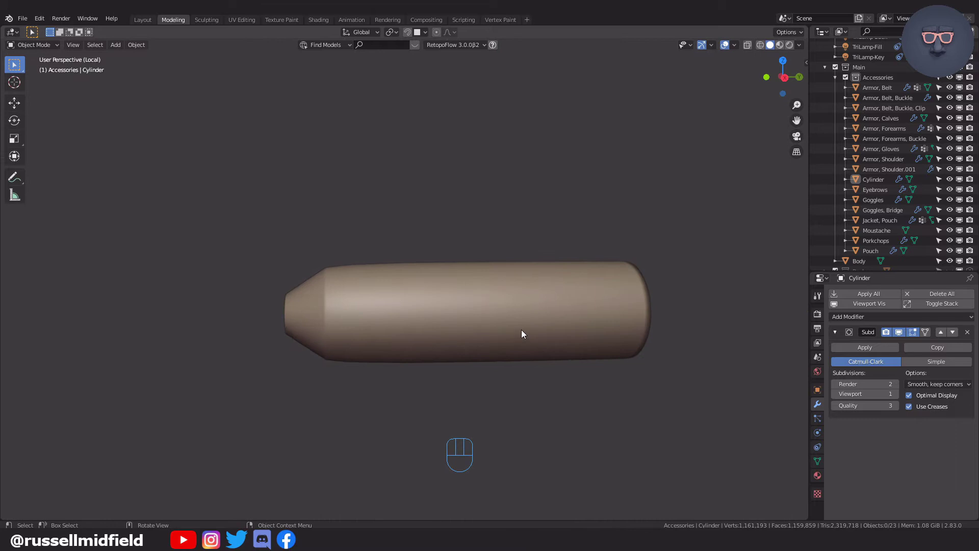
key(KP_3)
key(Tab)
key(alt+z)
key(g)
key(y)
click(518, 372)
key(alt+z)
key(Tab)
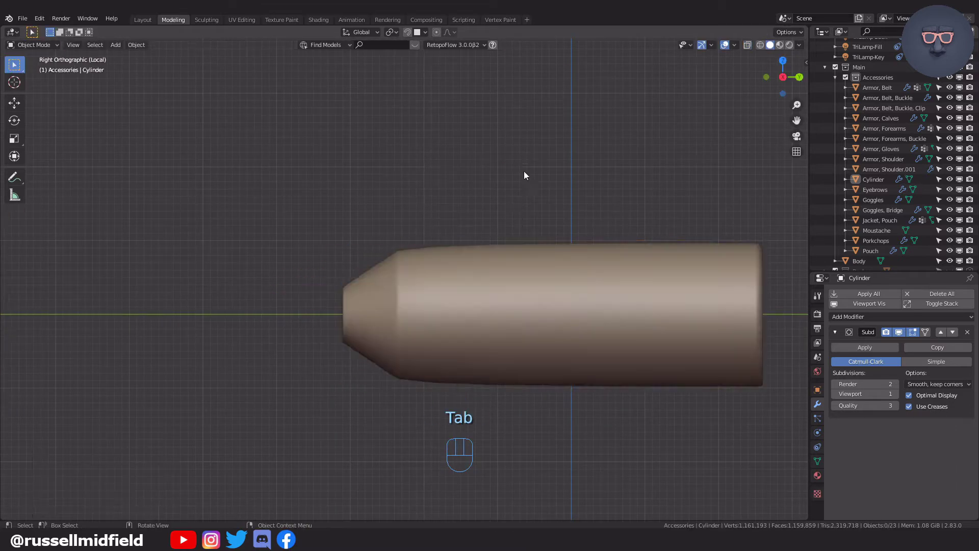
Add edge loops around the casing just behind the bullet's tapered nose
middle_drag(531, 325, 517, 332)
click(517, 334)
key(Tab)
scroll(477, 357, up, 2)
middle_drag(477, 357, 436, 372)
key(ctrl+r)
click(436, 371)
right_click(439, 367)
Inset the face ring behind the nose and push it inward to form a groove around the bullet
alt+shift+click(471, 291)
key(i)
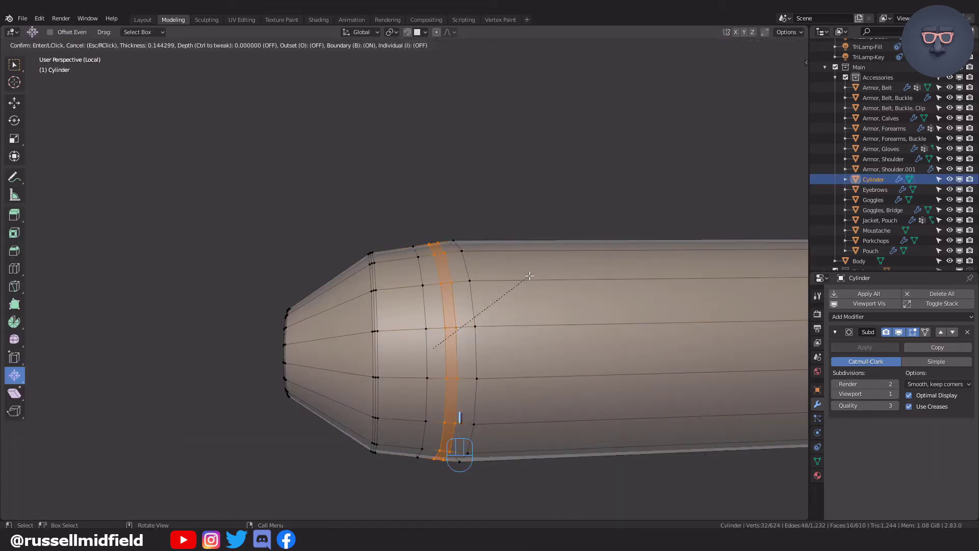
click(534, 291)
middle_drag(536, 306, 526, 300)
drag(379, 351, 383, 360)
shift+middle_drag(495, 342, 444, 301)
Bevel the front groove's outer rim on the casing side and repeat the bevel on the nose-side rim
scroll(444, 301, up, 1)
alt+click(444, 301)
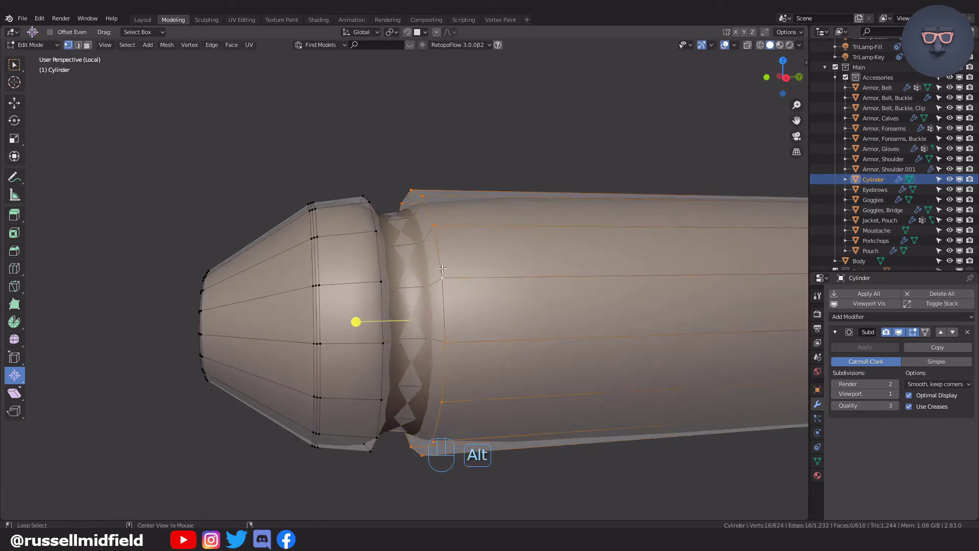
scroll(449, 301, up, 1)
key(ctrl+b)
click(574, 298)
key(Return)
alt+click(369, 218)
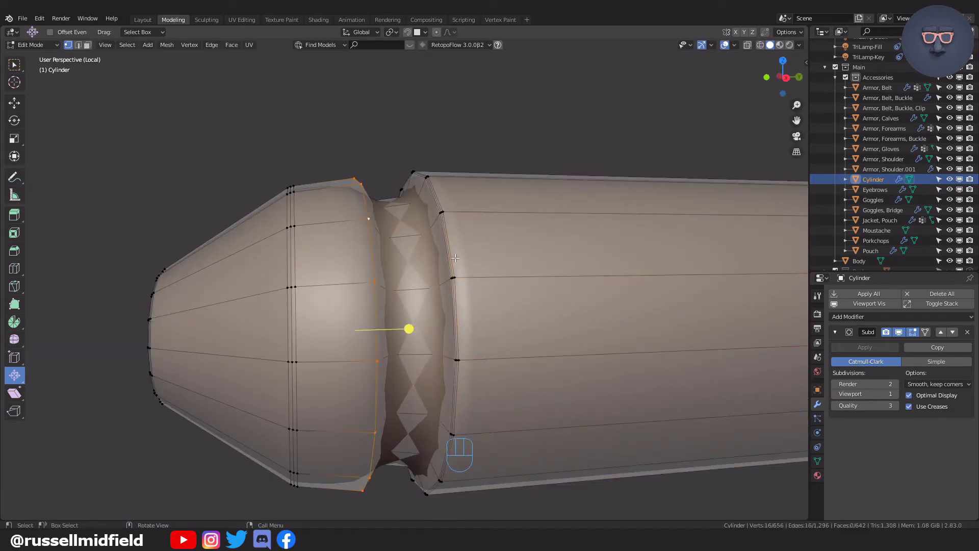
key(shift+r)
Repeat the bevel on the two inner edge loops at the floor of the front groove
key(alt+z)
middle_drag(369, 218, 408, 222)
alt+click(379, 220)
key(shift+r)
alt+click(408, 230)
key(shift+r)
key(Tab)
middle_drag(549, 284, 519, 322)
click(519, 322)
Add and slide two edge loops around the casing near the bullet's rear end
scroll(433, 269, up, 5)
key(Tab)
key(ctrl+r)
click(431, 270)
click(562, 213)
key(ctrl+r)
click(472, 216)
click(496, 217)
Inset the face ring between the rear edge loops and sink it inward as a wider groove
alt+shift+click(401, 305)
drag(437, 318, 434, 332)
key(ctrl+z)
key(i)
click(520, 278)
middle_drag(434, 332, 408, 326)
Bevel the rear groove's outer rim on the casing side and repeat the bevel on the opposite outer rim
scroll(408, 326, up, 2)
alt+click(393, 290)
key(ctrl+b)
click(503, 289)
alt+click(518, 238)
key(shift+r)
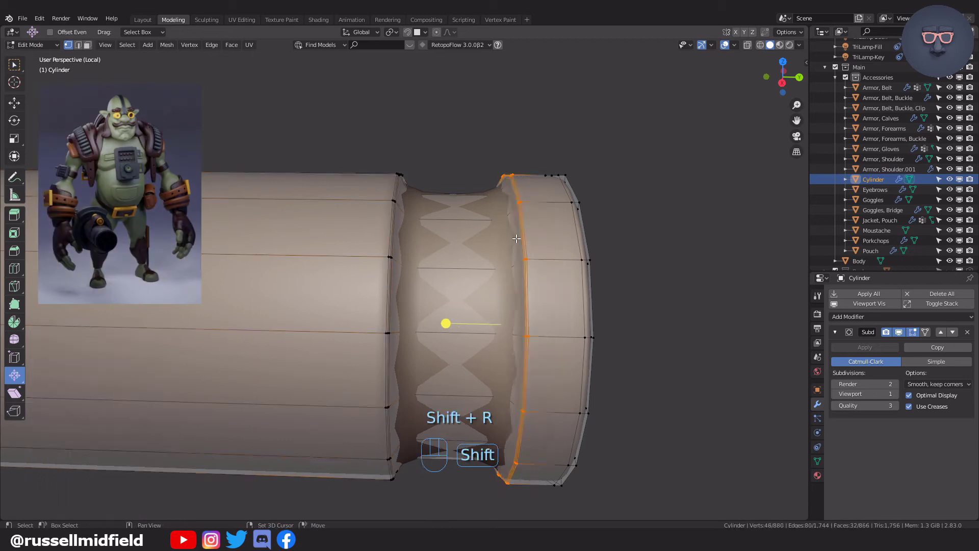
Repeat the bevel on both inner edge loops at the floor of the rear groove
key(alt+z)
alt+click(405, 245)
key(shift+r)
alt+click(485, 240)
key(shift+r)
key(Tab)
middle_drag(484, 240, 520, 350)
click(520, 350)
Add two edge loops around the floor of the rear groove
scroll(520, 351, down, 8)
scroll(488, 329, up, 5)
key(Tab)
key(ctrl+r)
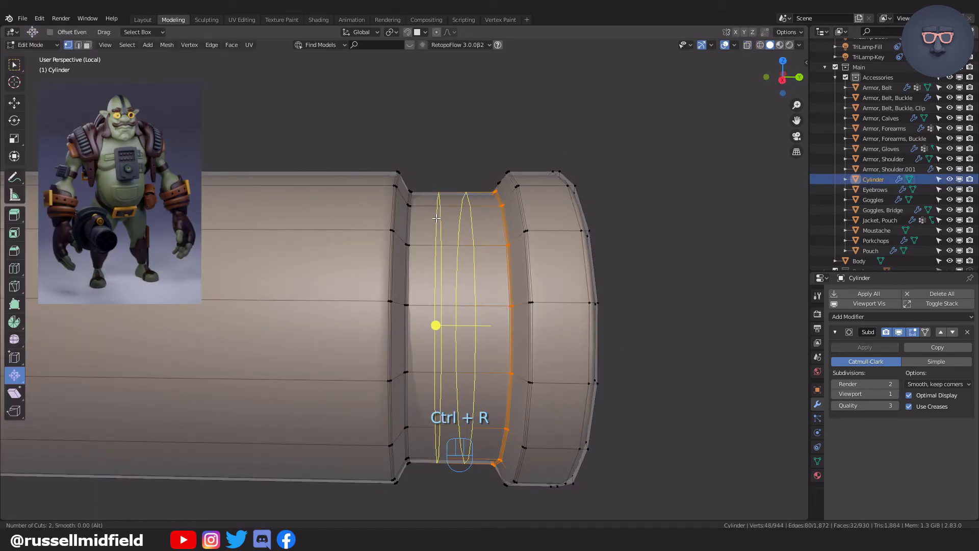
click(436, 218)
right_click(475, 266)
click(530, 305)
Inset the middle face ring of the rear groove by about 0.01 m and push it outward as a raised ring
middle_drag(464, 319, 452, 321)
key(ctrl+z)
key(i)
drag(452, 322, 456, 321)
click(455, 326)
click(481, 319)
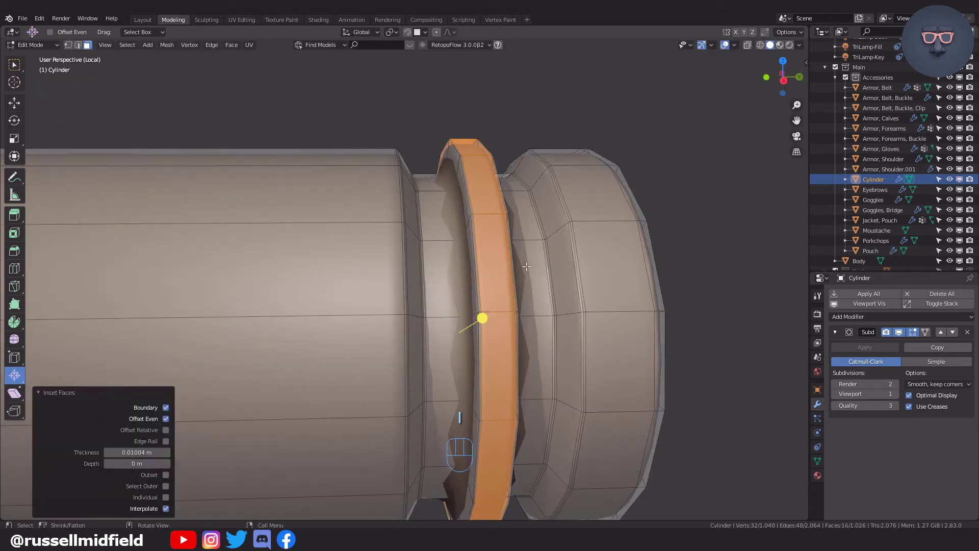
Bevel the edge loops of the raised ring in the rear groove
key(Tab)
key(Tab)
key(alt+z)
click(622, 256)
middle_drag(622, 255, 437, 170)
alt+click(479, 196)
key(shift+r)
Add and slide supporting edge loops beside the raised ring in the rear groove
key(ctrl+r)
click(363, 201)
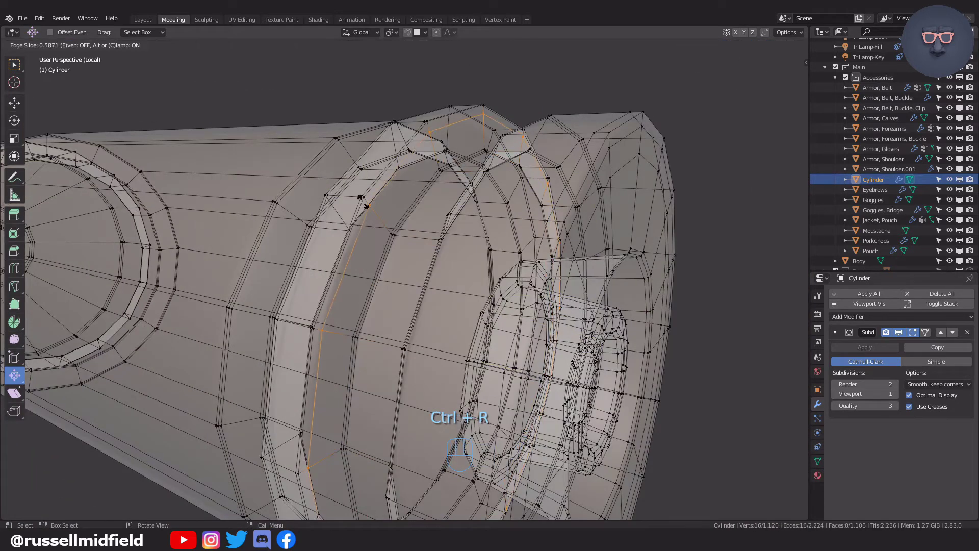
click(362, 201)
middle_drag(362, 201, 286, 214)
key(ctrl+r)
click(398, 219)
click(398, 220)
key(Tab)
scroll(546, 237, down, 5)
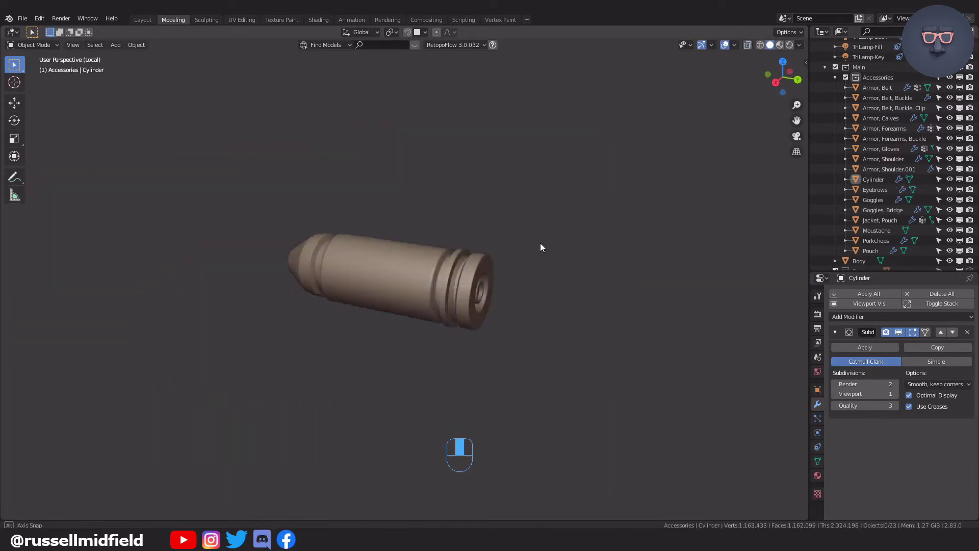
Add two edge loops around the main casing body and scale them apart along its length
scroll(540, 247, up, 8)
key(Tab)
click(433, 263)
right_click(433, 262)
key(s)
middle_click(433, 262)
click(426, 265)
Inset the middle faces on the casing's side, push them inward as a rectangular recess, and inset the recess floor
key(Tab)
click(434, 271)
key(i)
click(632, 249)
drag(514, 260, 504, 262)
key(i)
click(531, 247)
scroll(527, 242, up, 1)
Bevel the short end edges of the recess by 0.01 m with 2 segments and repeat the bevel on its rim loop
key(Tab)
key(alt+z)
key(alt+z)
key(ctrl+b)
click(509, 267)
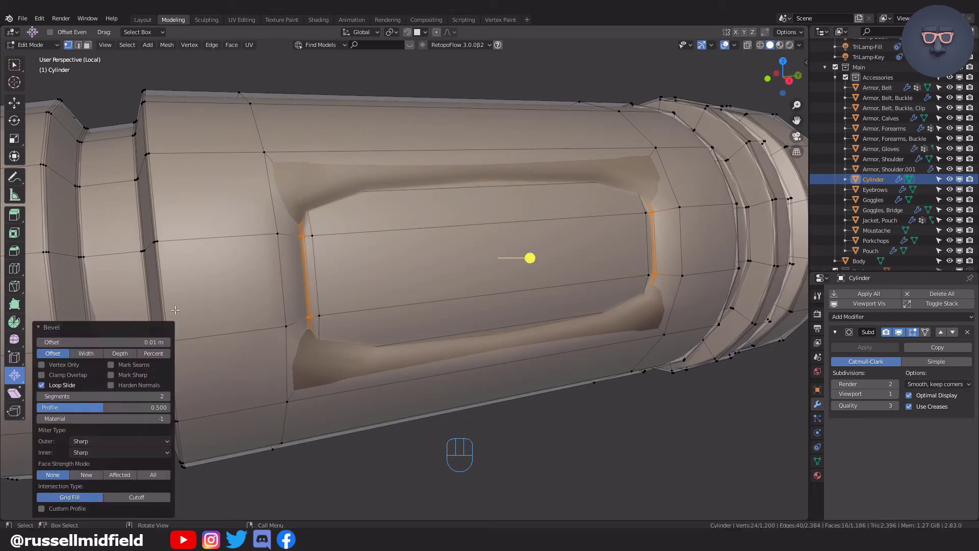
alt+click(302, 280)
key(shift+r)
key(Tab)
Set the Subdivision modifier's viewport level to 2
scroll(638, 250, down, 5)
click(509, 232)
scroll(510, 232, up, 2)
click(894, 393)
scroll(555, 277, down, 4)
click(554, 277)
middle_drag(555, 273, 530, 266)
click(507, 259)
scroll(507, 259, up, 6)
Add edge loops across the recessed section of the casing and scale them apart along the Y axis
key(Tab)
key(ctrl+r)
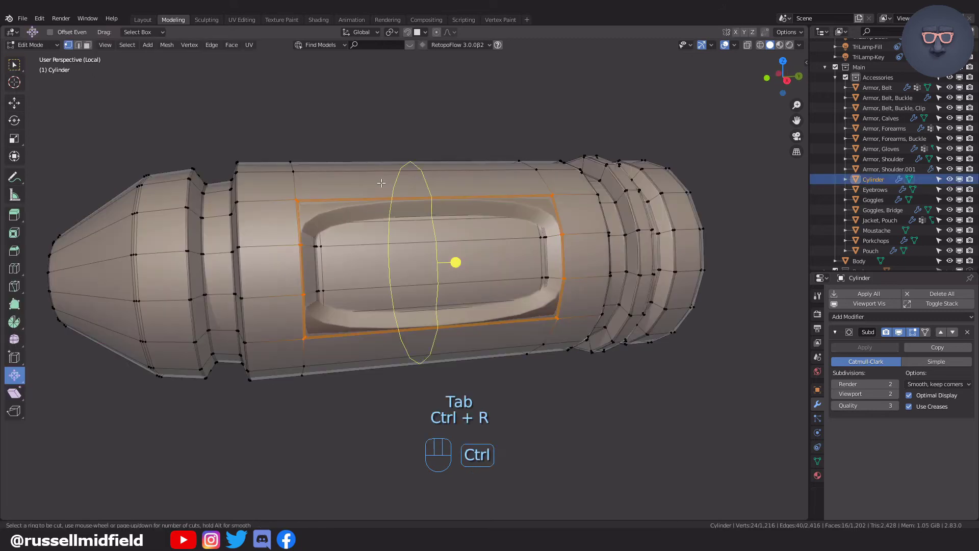
scroll(380, 182, up, 1)
click(380, 181)
right_click(380, 181)
key(s)
key(y)
click(533, 223)
key(Tab)
click(508, 155)
Rename the bullet object as Ammo and leave the isolated local view
scroll(508, 156, down, 5)
middle_drag(513, 229, 480, 248)
scroll(480, 248, down, 2)
double_click(872, 179)
text(Ammo)
key(Return)
click(687, 219)
key(KP_Divide)
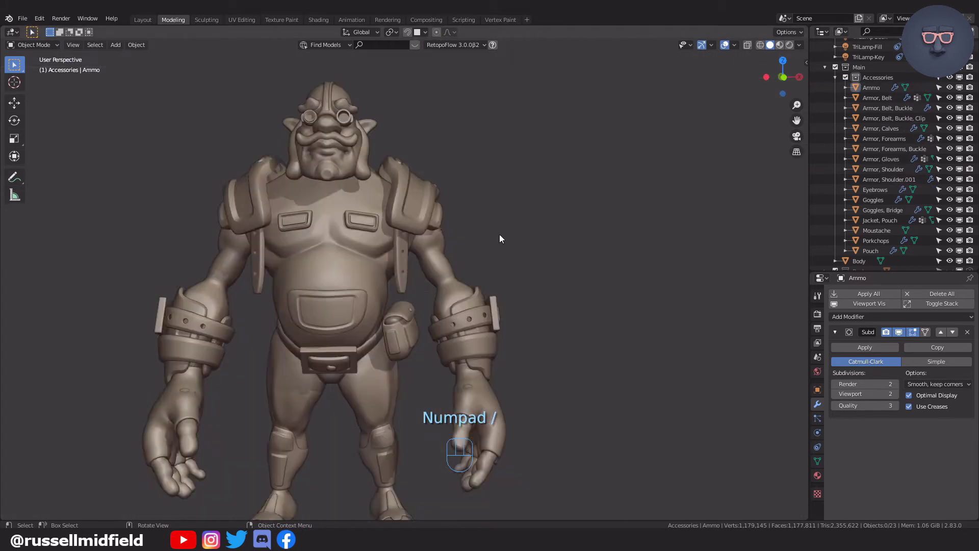
Duplicate the edge loop running over the shoulder armor, separate it into its own object, and rename it Armor, Shoulder, Curve
click(585, 226)
key(KP_Decimal)
key(Tab)
middle_drag(431, 275, 420, 253)
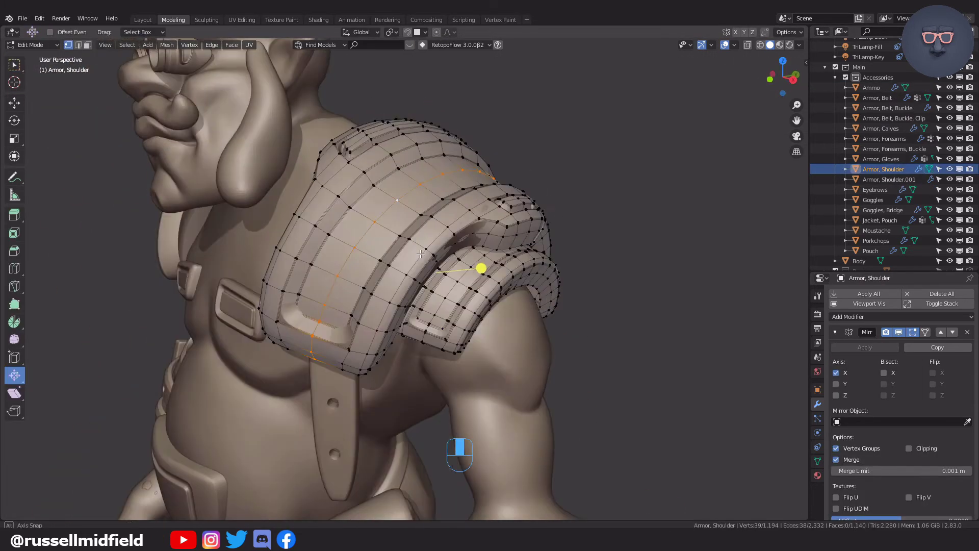
key(shift+d)
key(p)
click(575, 190)
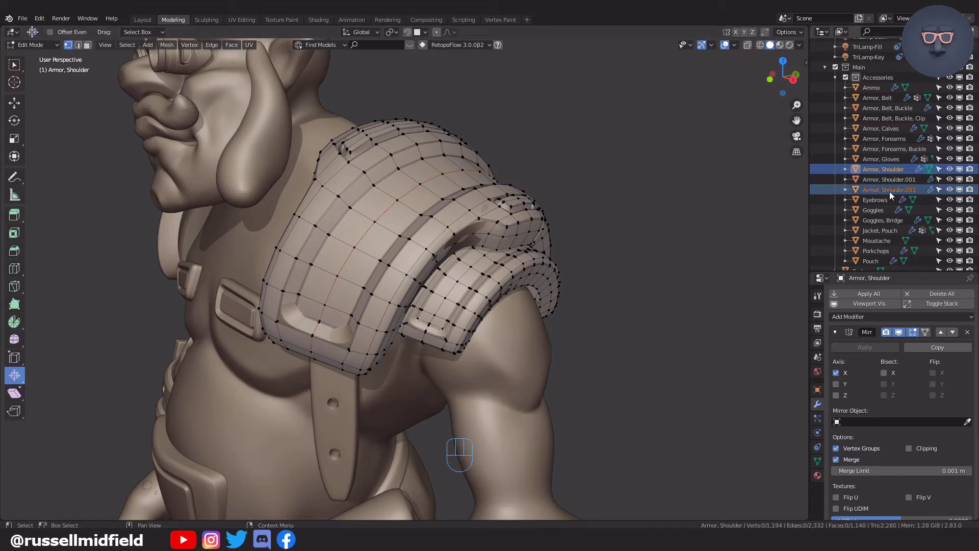
key(Tab)
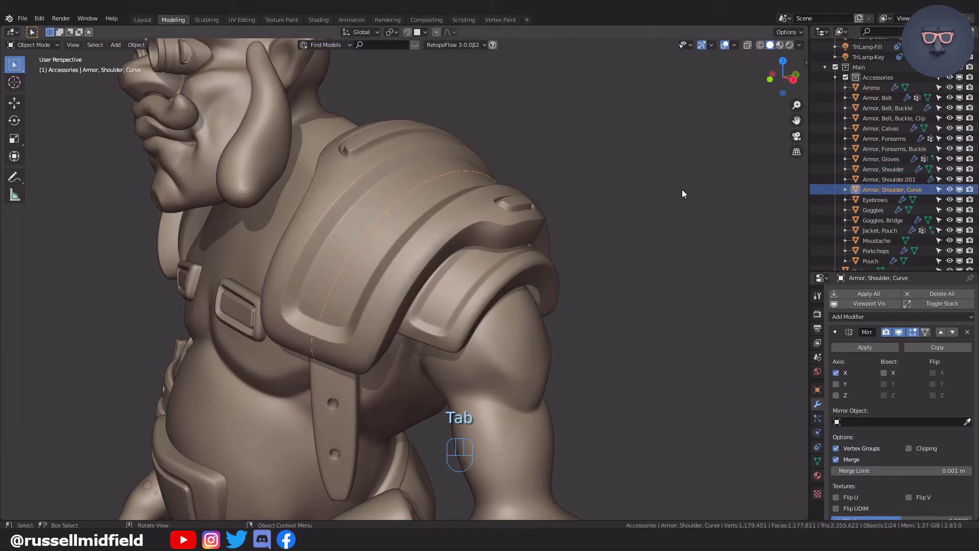
Convert the separated shoulder edge object from a mesh to a curve
key(F3)
text(co)
key(Return)
click(684, 190)
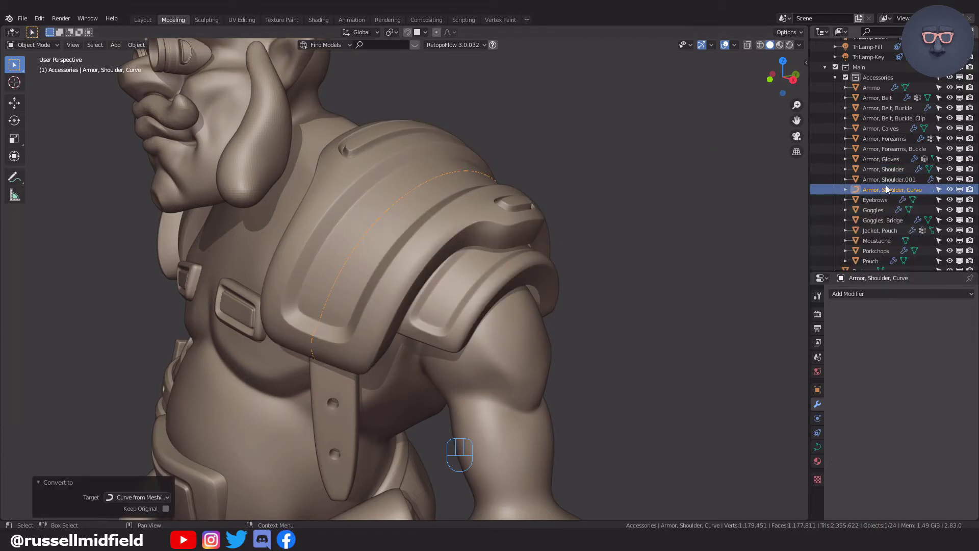
Add an Array modifier to the Ammo object and turn on see-through display in a front-facing view
click(871, 87)
click(857, 317)
key(KP_1)
middle_drag(659, 380, 736, 341)
key(alt+z)
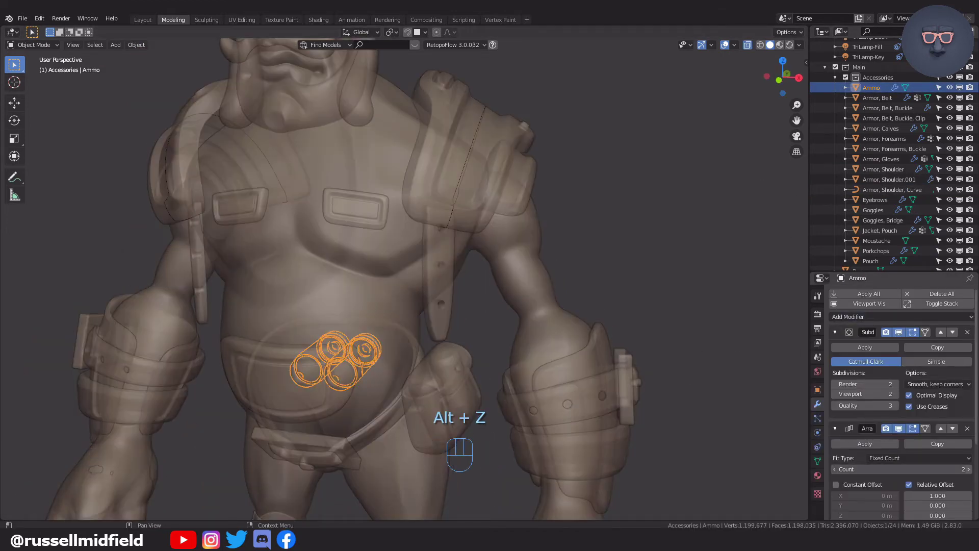
Array the Ammo five times at a relative X offset of 1.1 and add a Curve modifier targeting Armor, Shoulder, Curve
scroll(959, 459, down, 3)
click(948, 434)
scroll(930, 413, up, 3)
click(900, 316)
click(895, 361)
scroll(896, 408, down, 10)
click(871, 482)
click(871, 378)
middle_drag(515, 301, 684, 312)
key(alt+z)
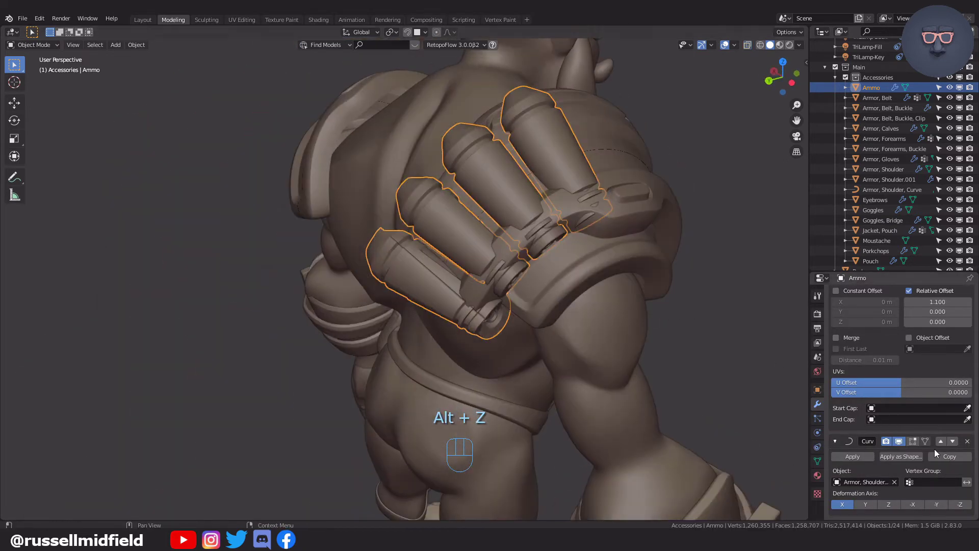
Try the other deformation axes in the Ammo's Curve modifier and return to X
click(865, 504)
click(888, 504)
click(912, 504)
click(935, 503)
click(959, 504)
click(842, 504)
middle_drag(765, 372, 685, 314)
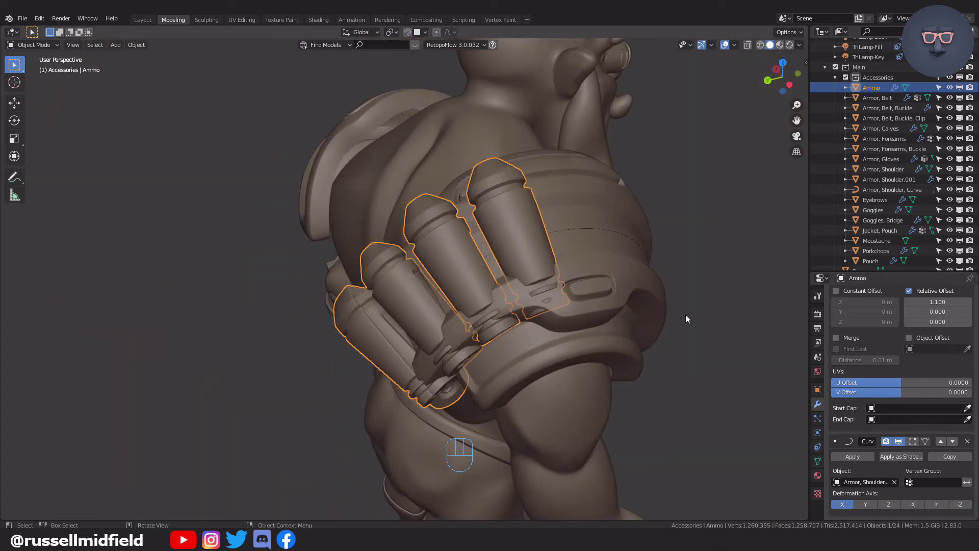
Scale all of the Ammo's geometry down by a factor of about 0.39 and return to Object Mode
key(Tab)
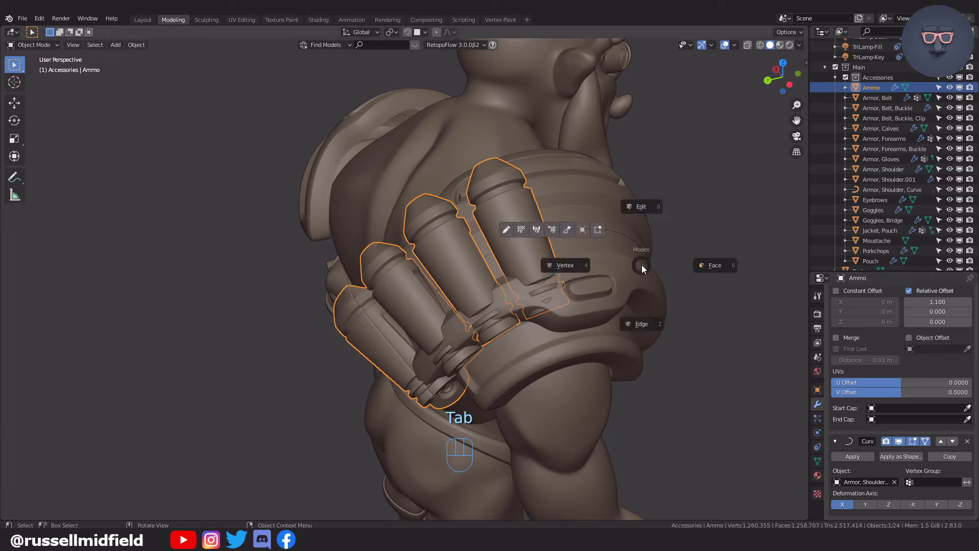
key(a)
middle_drag(695, 260, 739, 245)
key(s)
click(554, 270)
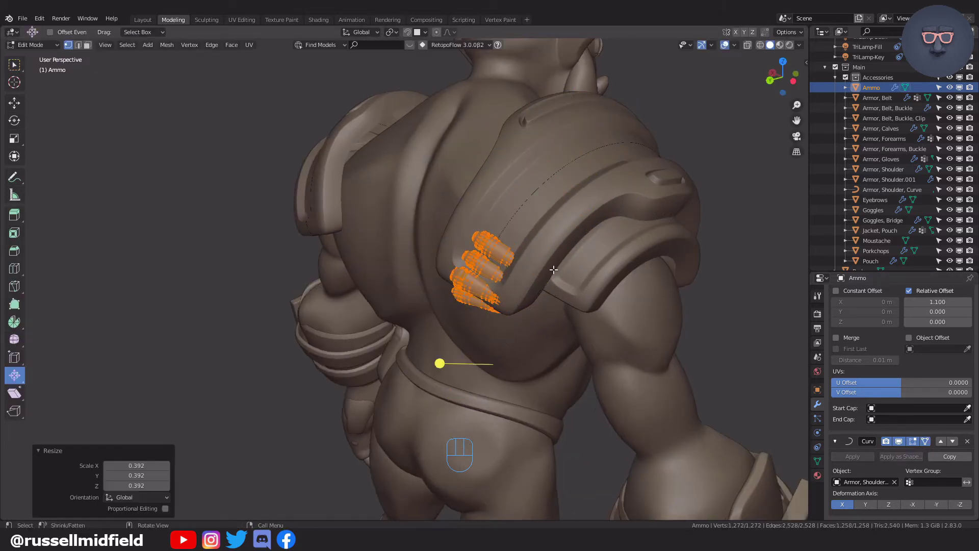
key(KP_Divide)
key(KP_Divide)
key(Tab)
key(Tab)
key(Tab)
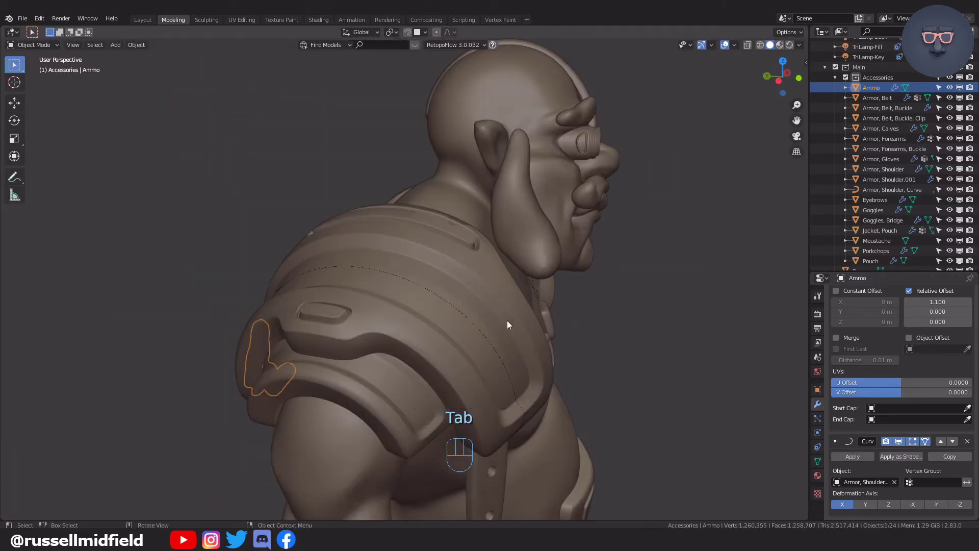
Select the shoulder curve and delete the surplus control points that wrap under its front end
click(479, 331)
key(KP_Divide)
middle_drag(636, 328, 519, 312)
key(Tab)
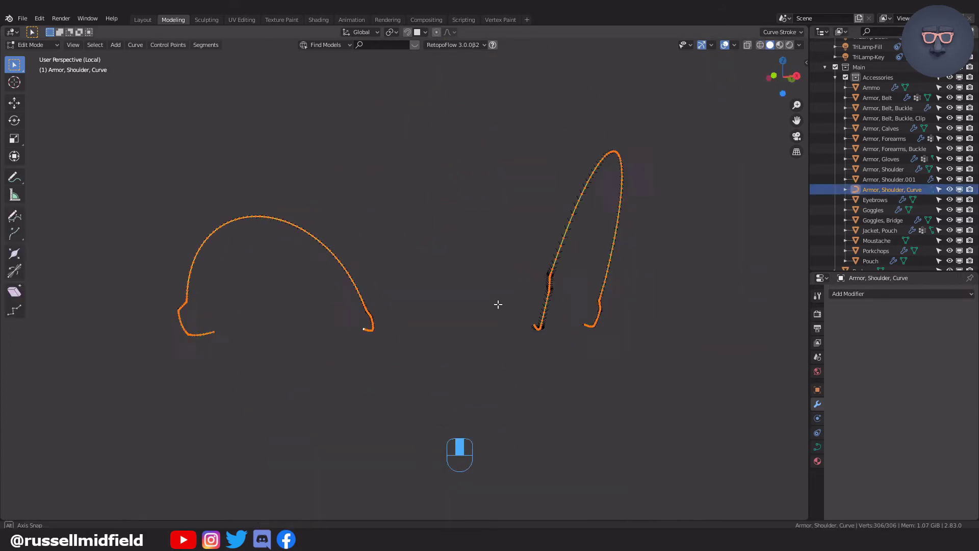
key(KP_Divide)
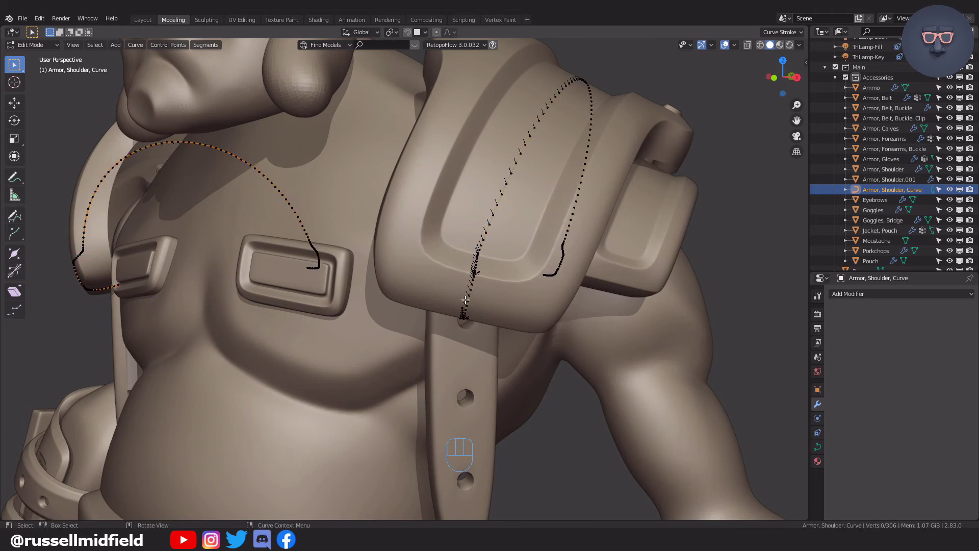
click(518, 326)
middle_drag(518, 325, 415, 262)
drag(415, 263, 448, 291)
key(x)
click(457, 320)
Delete the surplus control points that wrap under the other end of the shoulder curve
middle_drag(656, 372, 512, 258)
drag(511, 258, 560, 297)
drag(455, 223, 516, 301)
key(x)
middle_drag(516, 301, 714, 332)
click(498, 308)
shift+middle_drag(714, 332, 556, 347)
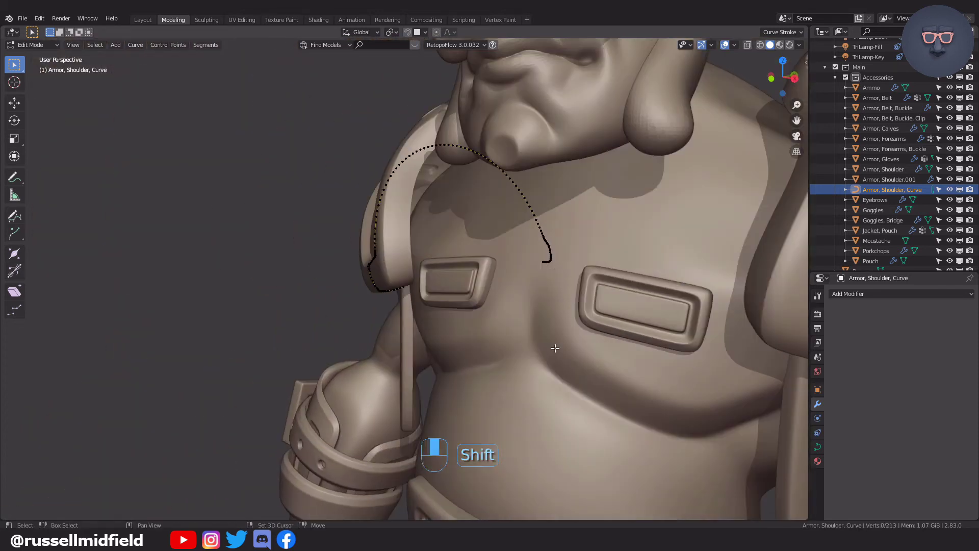
Delete the stray curve on the opposite side of the body and return to Object Mode
scroll(550, 373, down, 2)
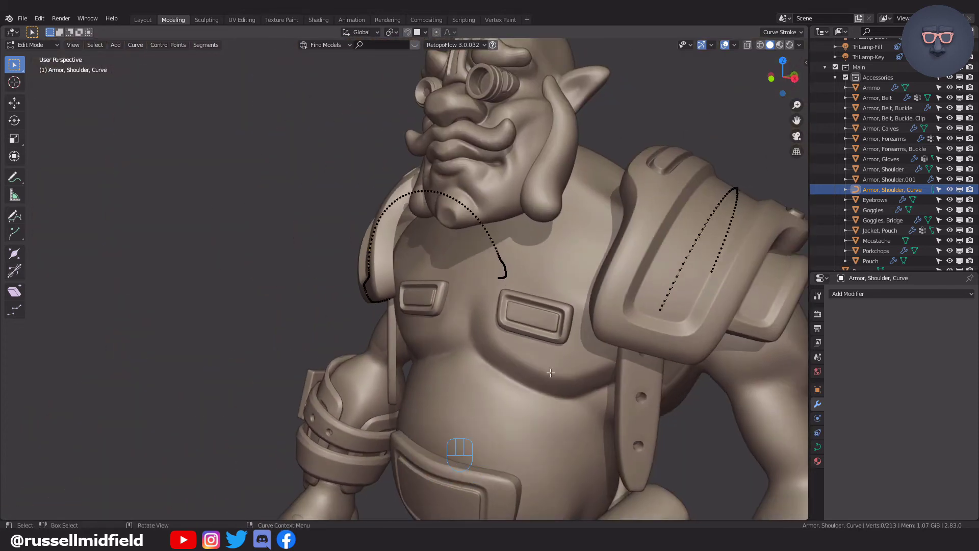
key(x)
click(369, 261)
middle_drag(368, 261, 697, 195)
key(Tab)
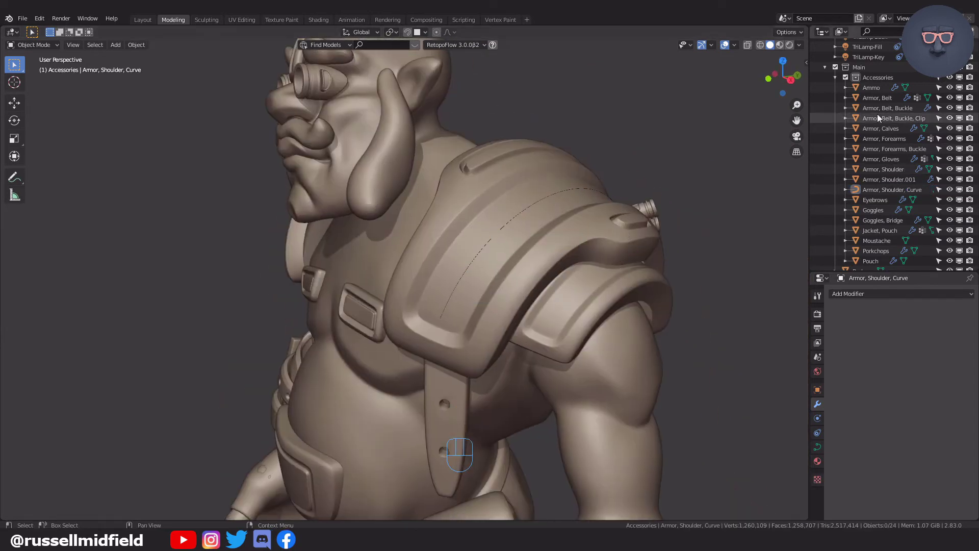
Select the Ammo object, try the -X deformation axis in its Curve modifier, and set the axis back to X
click(871, 88)
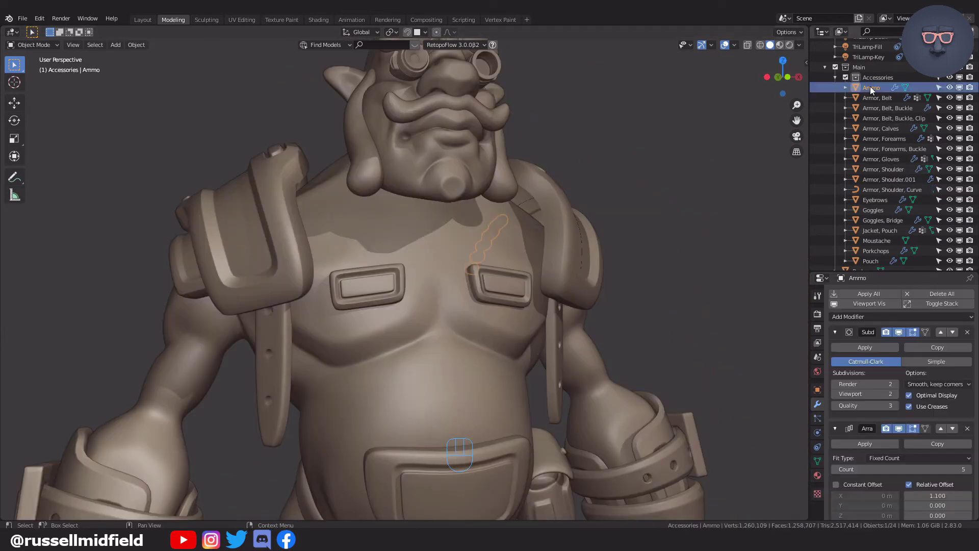
middle_drag(714, 285, 515, 270)
scroll(623, 234, up, 3)
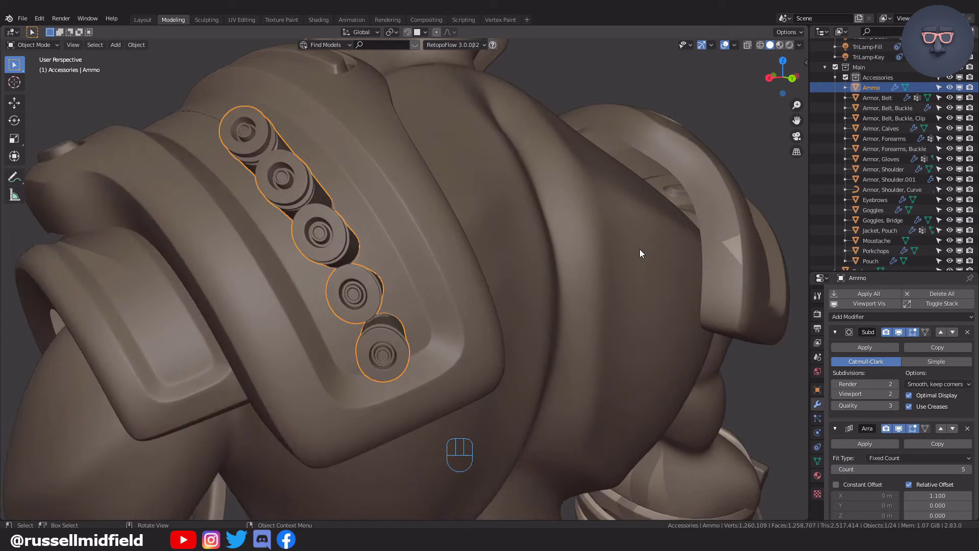
scroll(640, 249, down, 2)
middle_drag(602, 254, 560, 257)
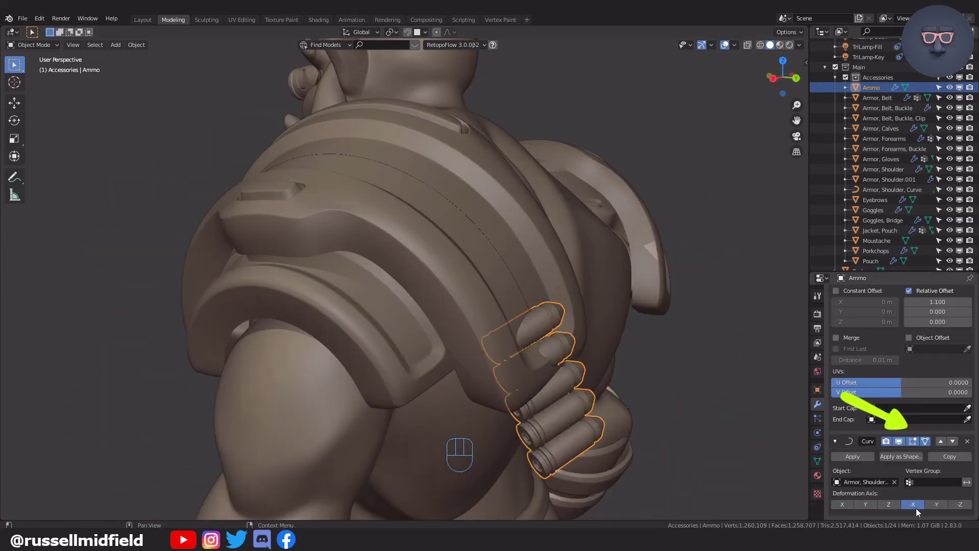
click(846, 506)
Rotate all of the Ammo's geometry about 114° around the global X axis and fine-tune that rotation
middle_drag(724, 439, 641, 343)
key(Tab)
key(a)
middle_drag(560, 347, 709, 377)
key(r)
key(x)
click(165, 255)
middle_drag(166, 254, 514, 286)
key(r)
key(x)
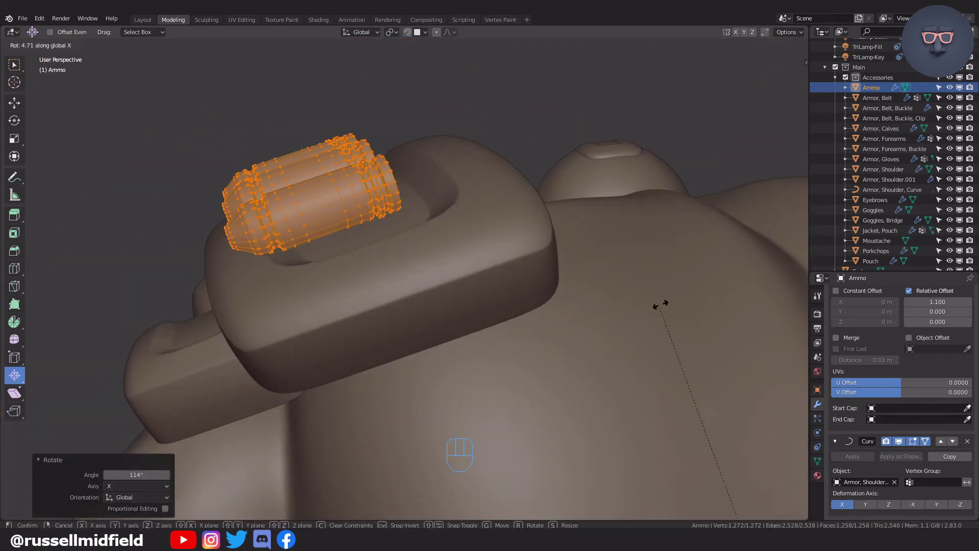
Move the Ammo geometry about 0.22 m along Z and -0.31 m along Y, nudging it into the shoulder armor's recess
key(z)
click(705, 276)
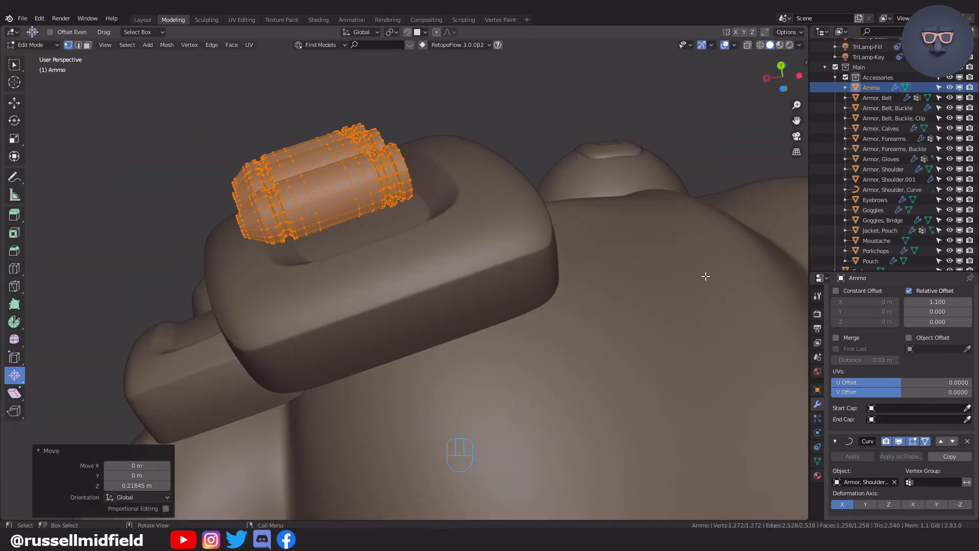
click(687, 284)
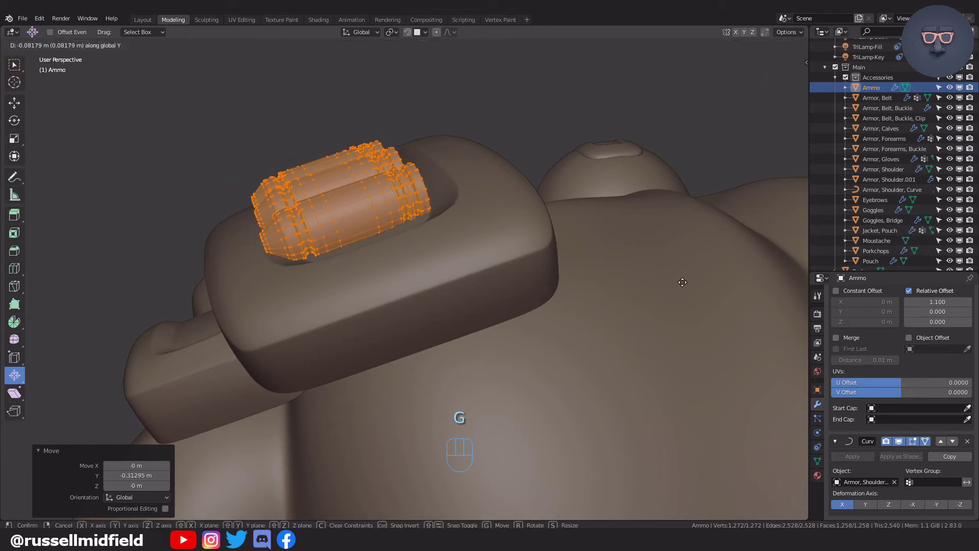
click(745, 281)
Raise the Ammo's array count to 19 to run the bullets over the shoulder armor
middle_drag(745, 281, 638, 143)
scroll(858, 383, up, 6)
scroll(857, 383, up, 2)
drag(867, 439, 973, 439)
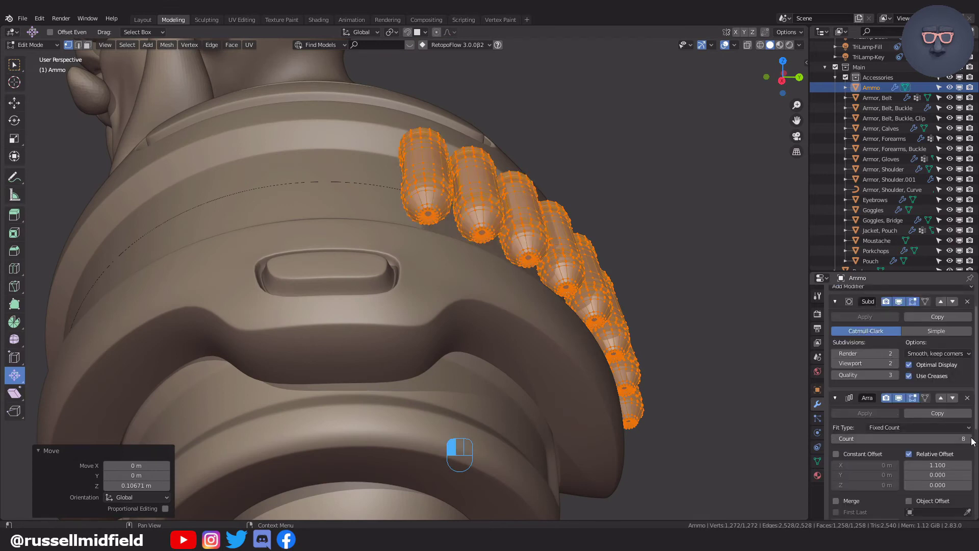
click(970, 440)
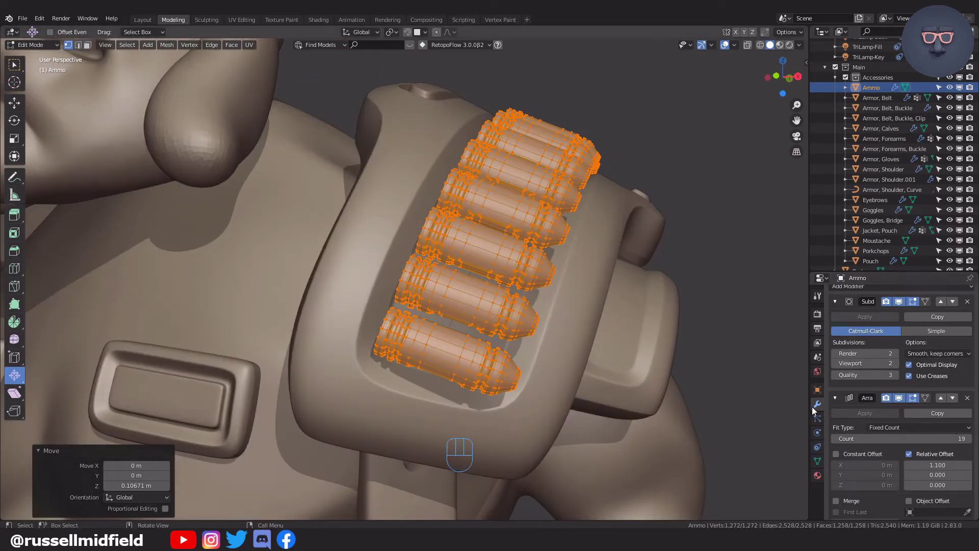
Reduce the Ammo's array count to 18 and move its geometry about 0.45 m along the global X axis
middle_drag(742, 387, 751, 248)
key(g)
key(x)
click(723, 304)
Try rotating the Ammo geometry around the global X axis and undo the rotation
key(r)
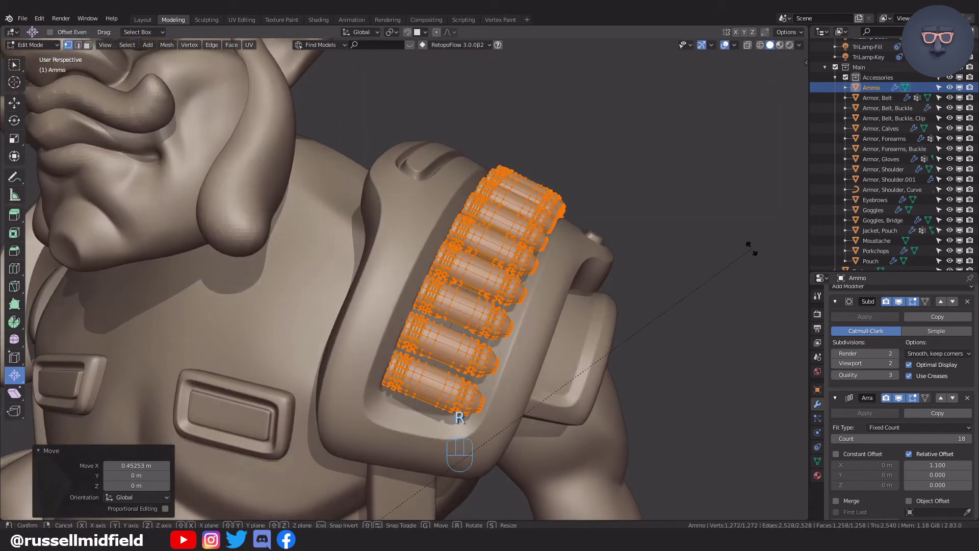
key(ctrl+z)
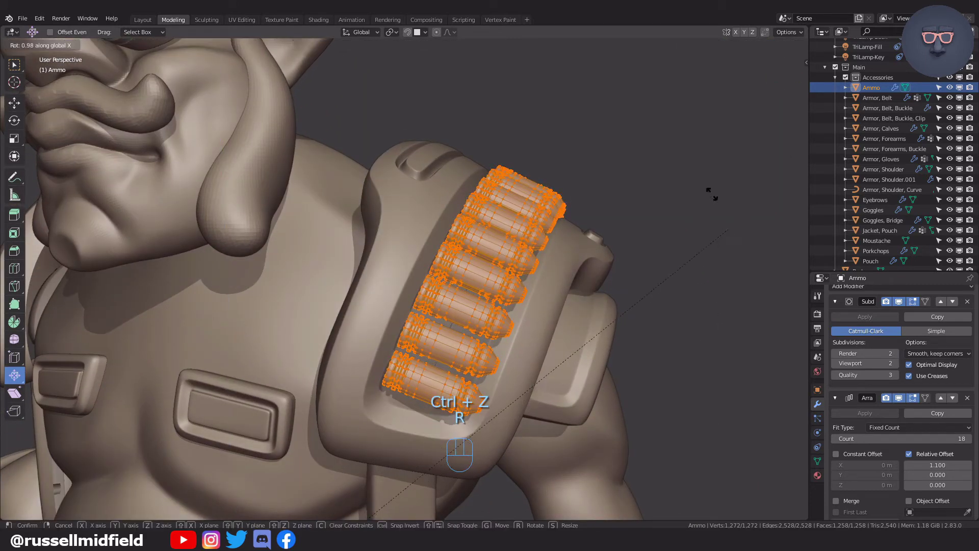
click(729, 267)
key(ctrl+z)
Return to Object Mode and deselect the Ammo to check the bullet row on the shoulder armor
scroll(730, 267, down, 2)
middle_drag(729, 266, 672, 253)
key(Tab)
click(672, 195)
click(682, 213)
scroll(681, 213, down, 3)
middle_drag(682, 213, 649, 226)
scroll(650, 225, up, 4)
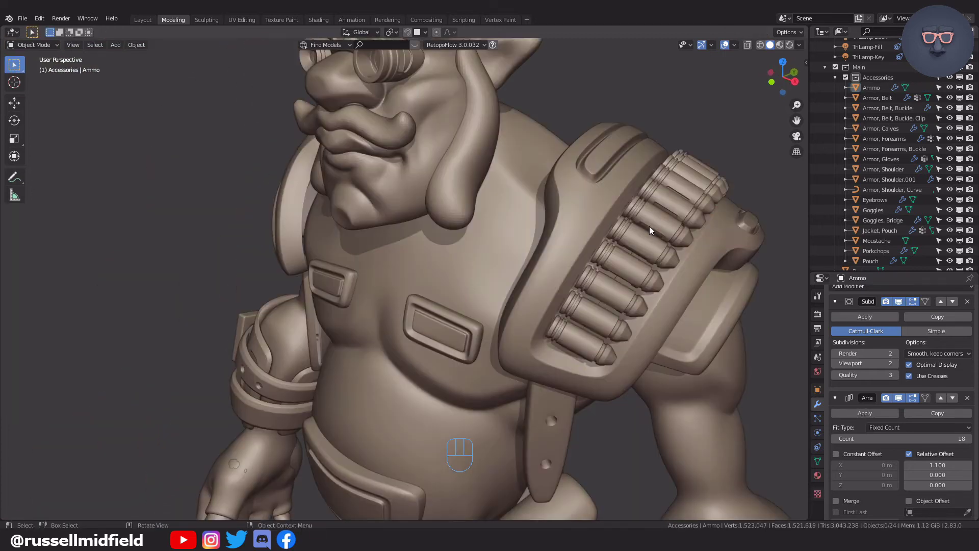
Add a Mirror modifier to the Ammo object to repeat the bullets on the opposite shoulder, and deselect it
click(650, 226)
scroll(879, 321, up, 2)
click(880, 318)
click(768, 422)
middle_drag(724, 398, 783, 398)
scroll(885, 383, down, 8)
scroll(921, 447, down, 2)
click(739, 316)
mouse_move(600, 279)
middle_down()
mouse_move(651, 271)
mouse_move(708, 232)
mouse_move(620, 252)
mouse_move(588, 274)
middle_up()
scroll(587, 274, down, 4)
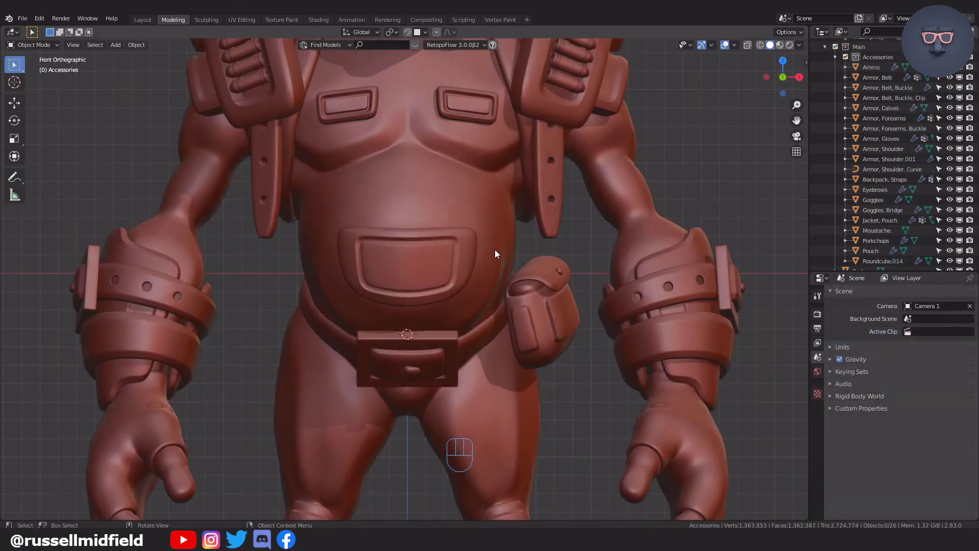
Add a plane in front view, isolate it, and stretch it along Z into a tall, narrow strap strip
key(shift+a)
mouse_move(494, 276)
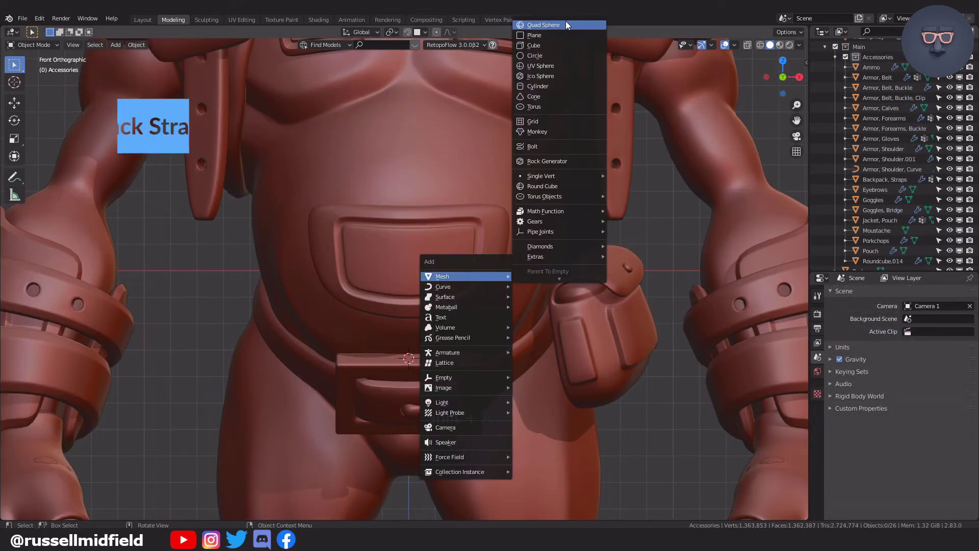
click(535, 35)
key(KP_Divide)
key(s)
key(z)
click(27, 337)
Divide the strap strip with four evenly spaced horizontal loop cuts
key(Tab)
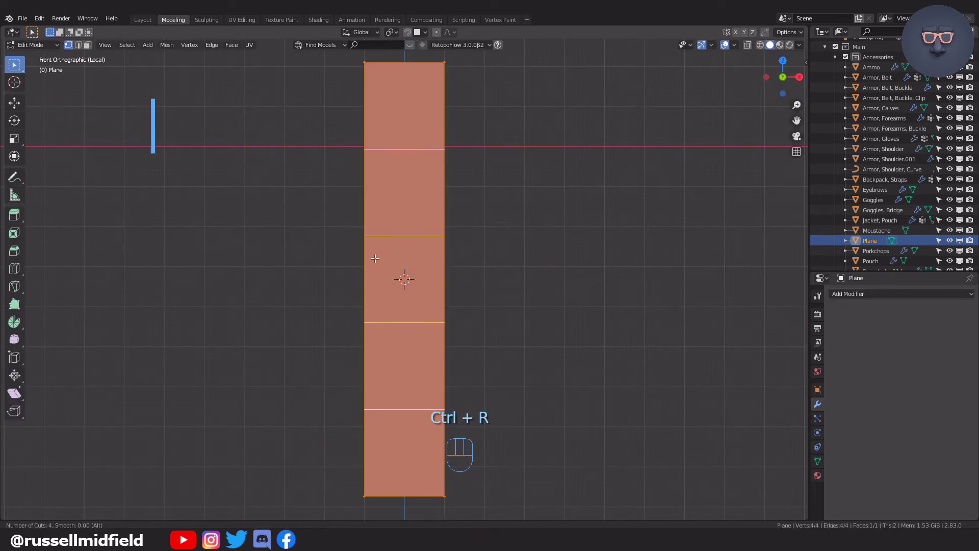
click(376, 259)
right_click(376, 258)
Place the 3D cursor in front of the strap's bottom edge and spin that edge 250° around it in 5 steps
key(KP_3)
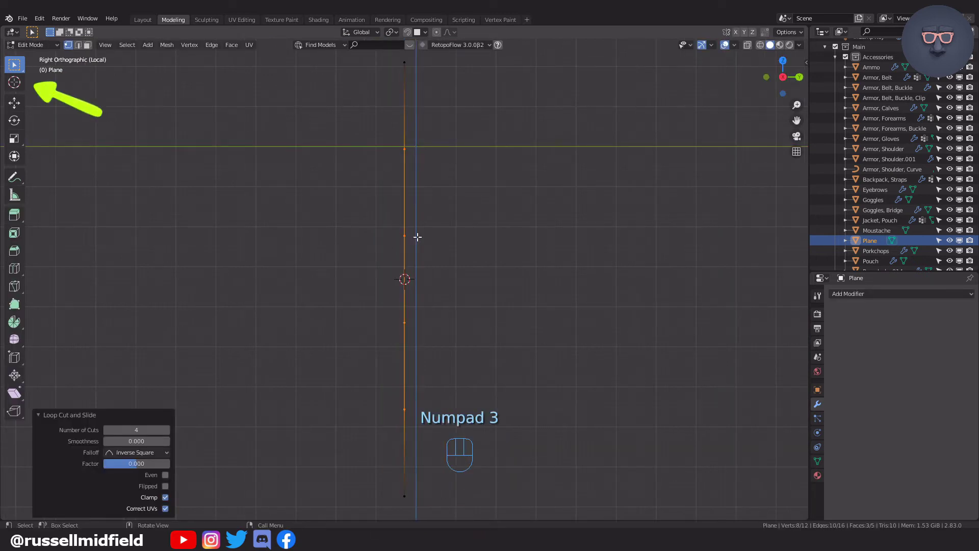
key(Tab)
key(Tab)
shift+middle_drag(473, 295, 471, 218)
key(alt+z)
middle_drag(472, 316, 509, 342)
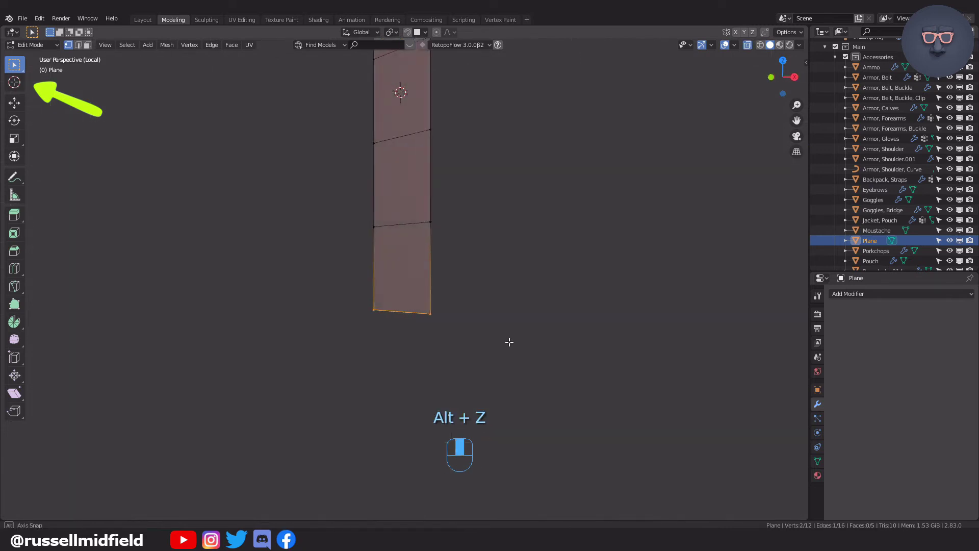
key(KP_3)
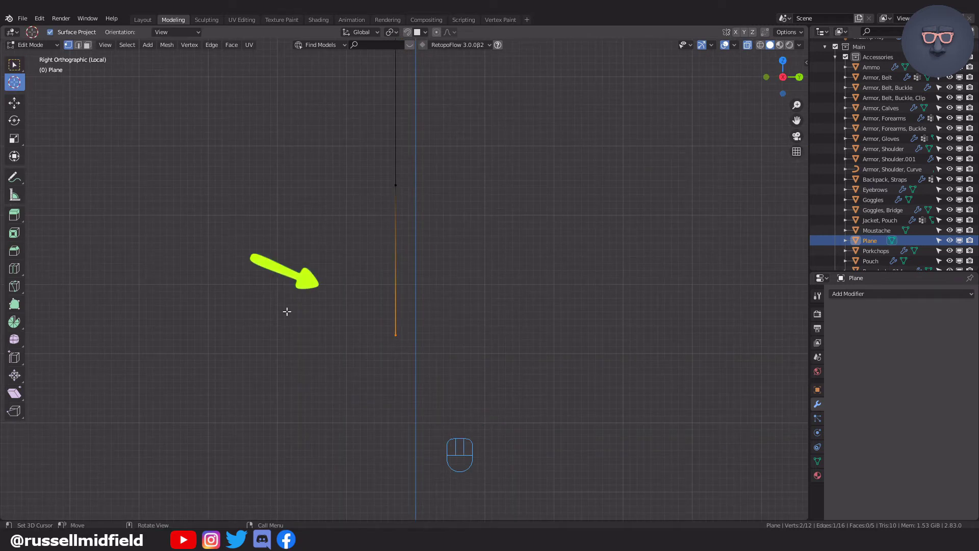
key(F3)
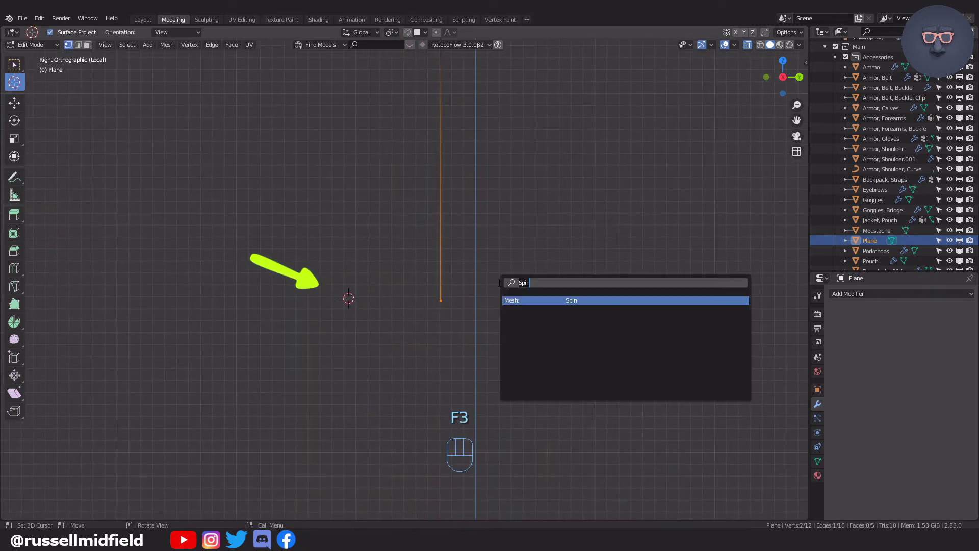
key(Return)
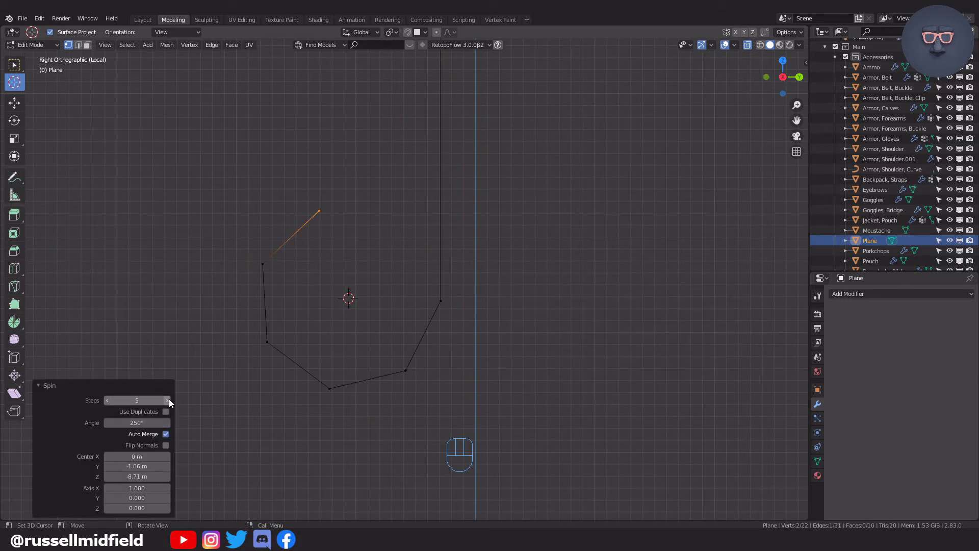
Extrude the open end of the strap loop upward three times so it runs back alongside the strap
click(383, 197)
click(433, 87)
shift+middle_drag(437, 109, 427, 261)
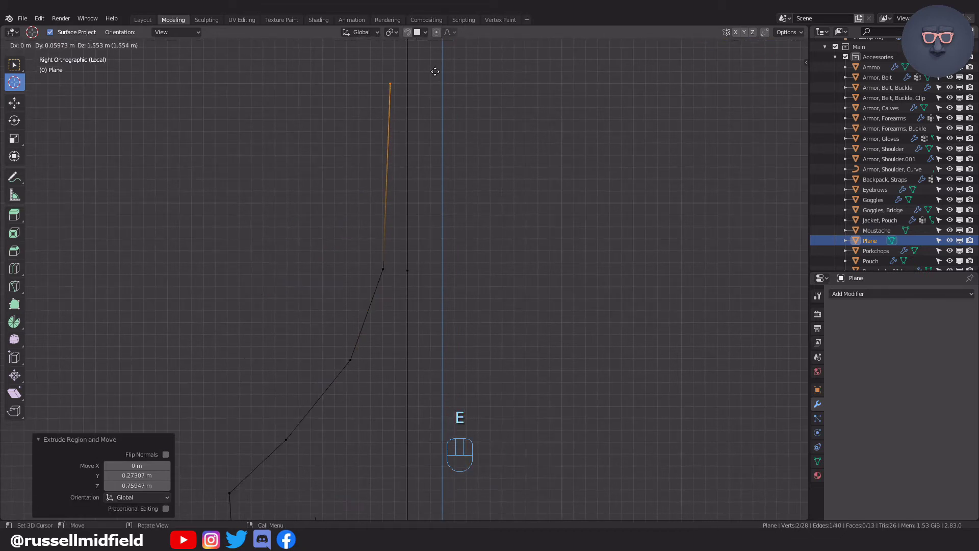
key(g)
click(451, 133)
Add a Solidify modifier 0.38 m thick and a Subdivision Surface modifier to the strap, and turn off see-through display
key(Tab)
key(Tab)
click(881, 295)
click(765, 451)
click(867, 317)
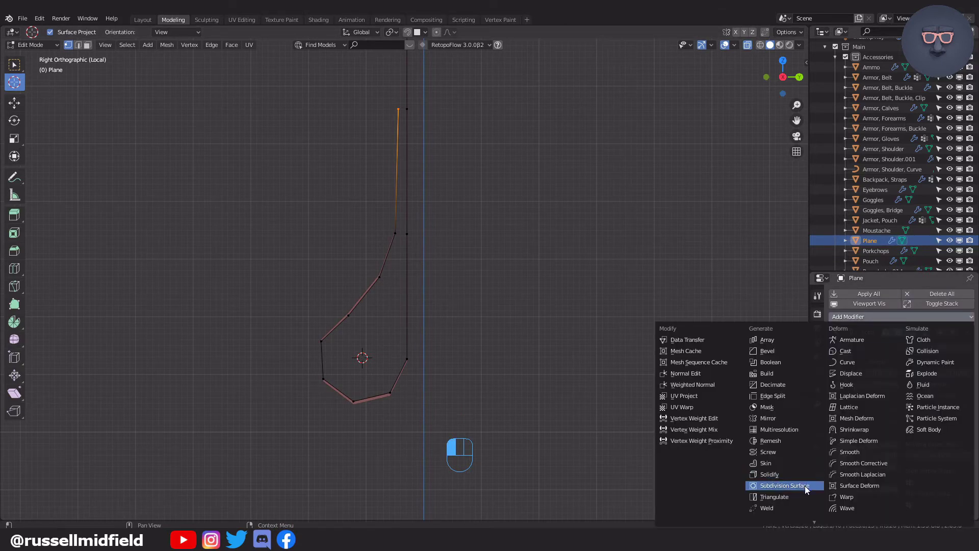
key(alt+z)
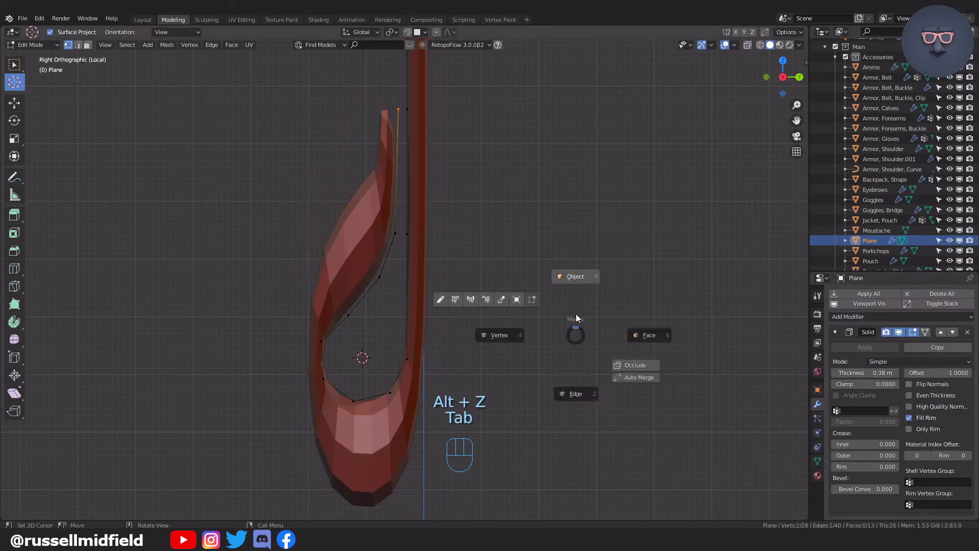
Return to Object Mode, shade the strap smooth, and apply its location, rotation and scale
click(575, 276)
key(q)
click(570, 247)
middle_drag(492, 331, 509, 328)
key(ctrl+a)
click(508, 328)
Enable Even Thickness on the strap's Solidify modifier, set its thickness to -0.7 m, and recalculate the normals
key(KP_3)
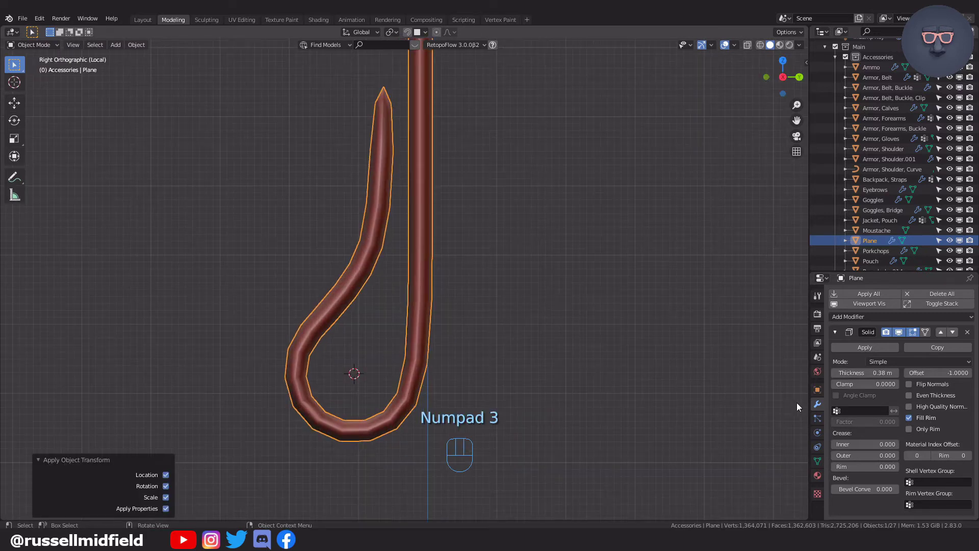
key(Tab)
click(909, 396)
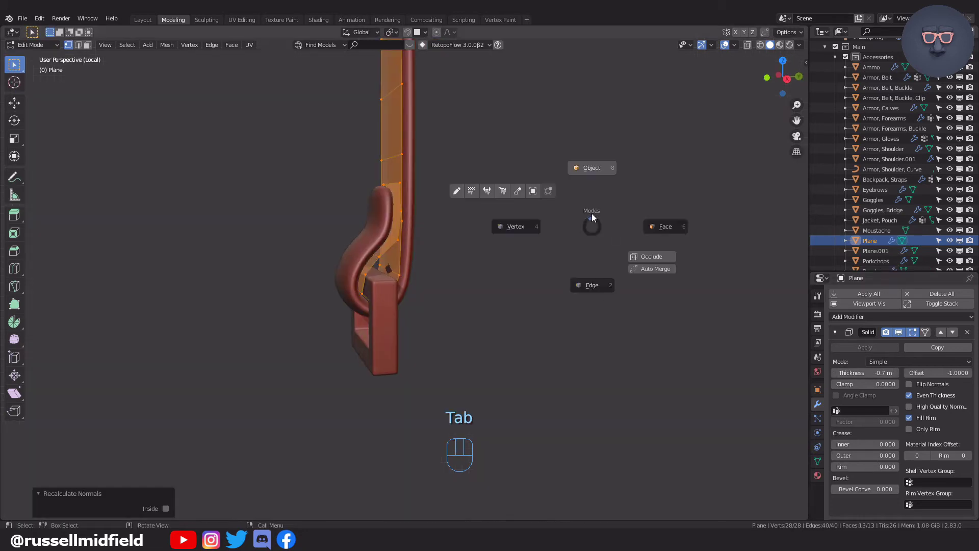
key(Tab)
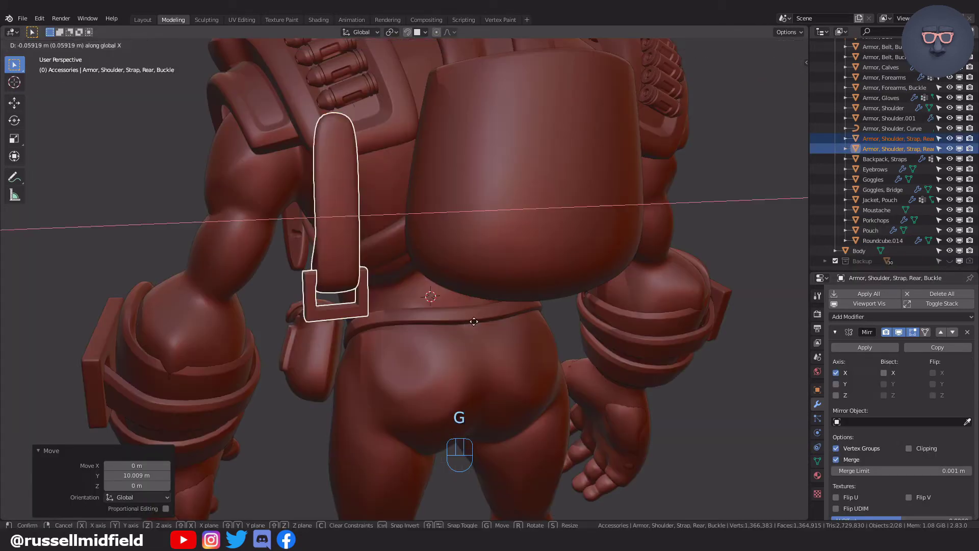
Move the rear shoulder strap and its buckle together behind the shoulder armor, lowering them about 0.41 m along Z
middle_drag(561, 306, 637, 336)
key(g)
click(638, 336)
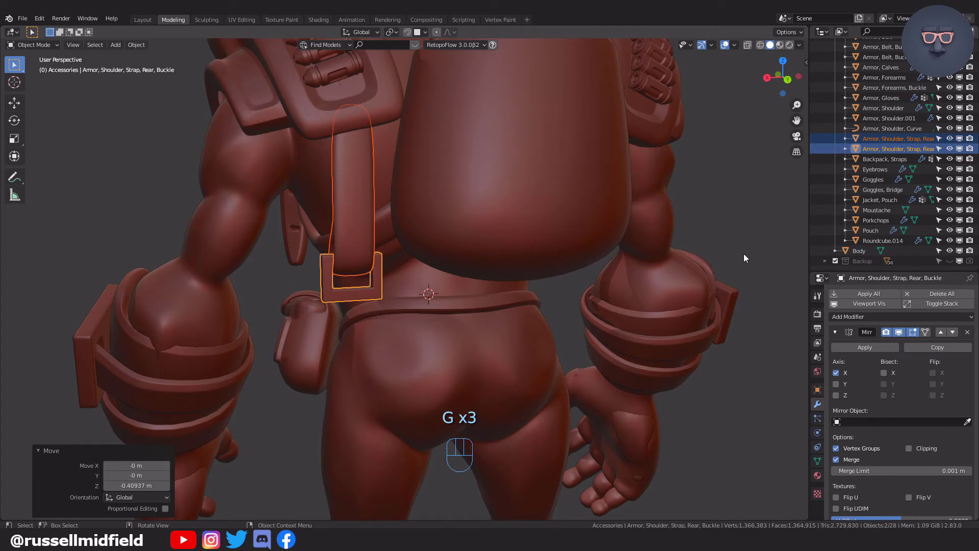
scroll(744, 255, down, 5)
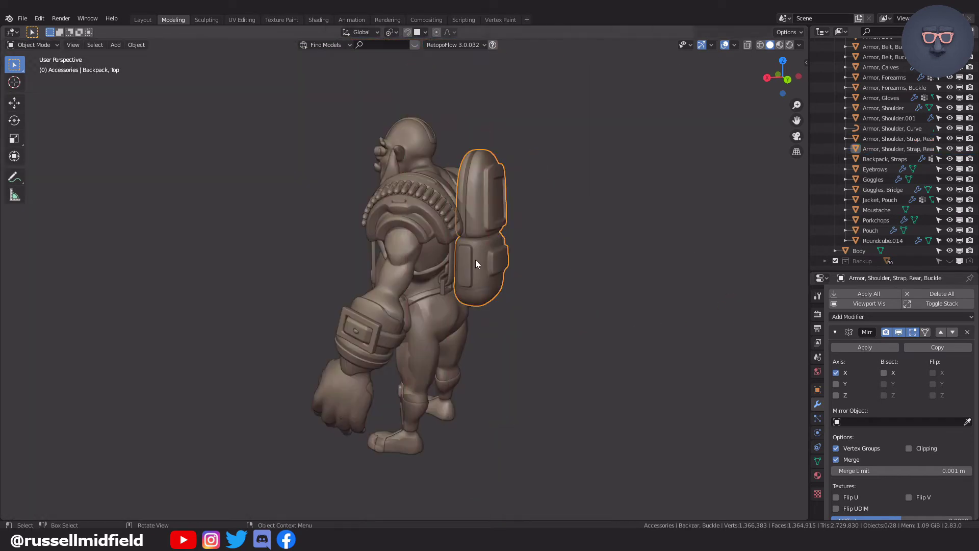
Isolate the backpack in local view and add a lattice object aligned to the front view
click(475, 259)
key(KP_Divide)
key(KP_1)
scroll(480, 255, down, 3)
key(shift+a)
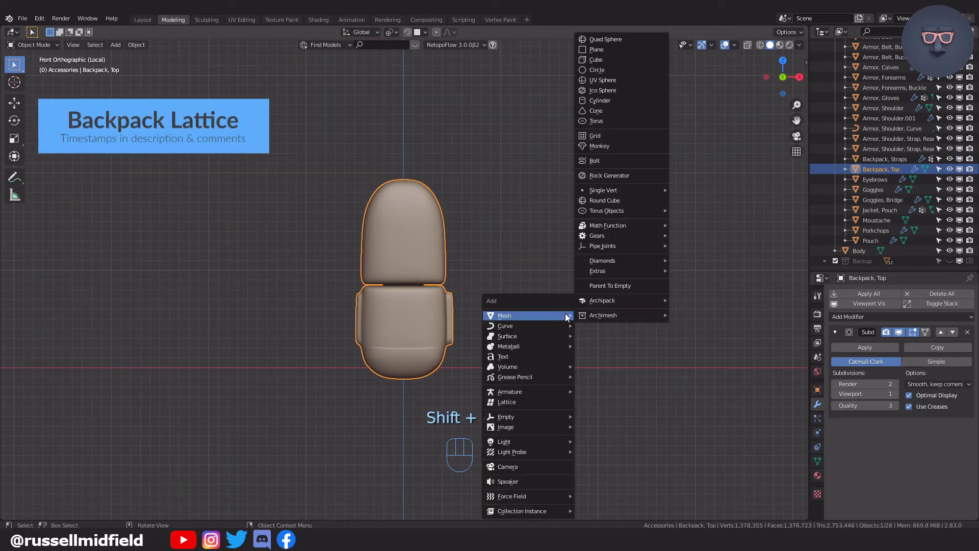
click(546, 403)
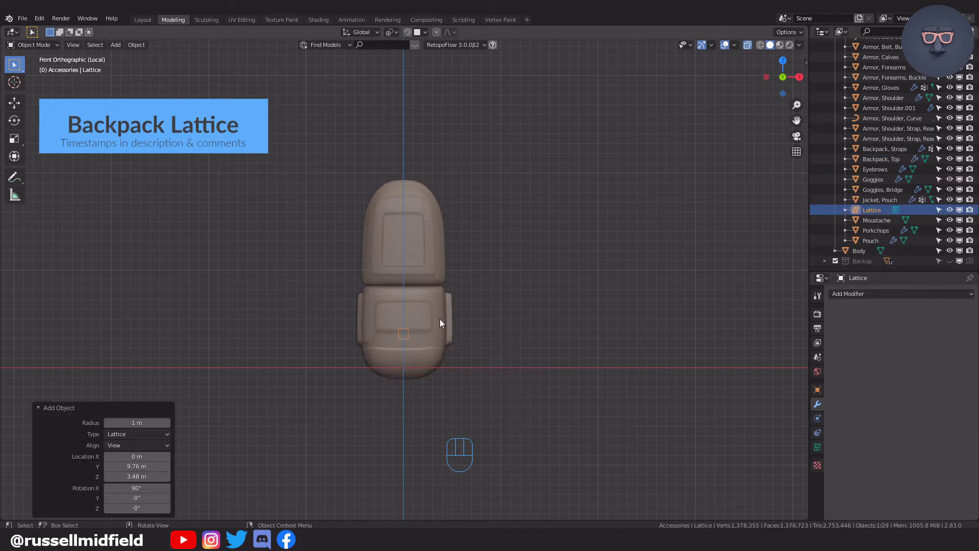
Scale the lattice up uniformly by about 12.1, and stretch it along Z to enclose the backpack's full height
key(s)
click(441, 356)
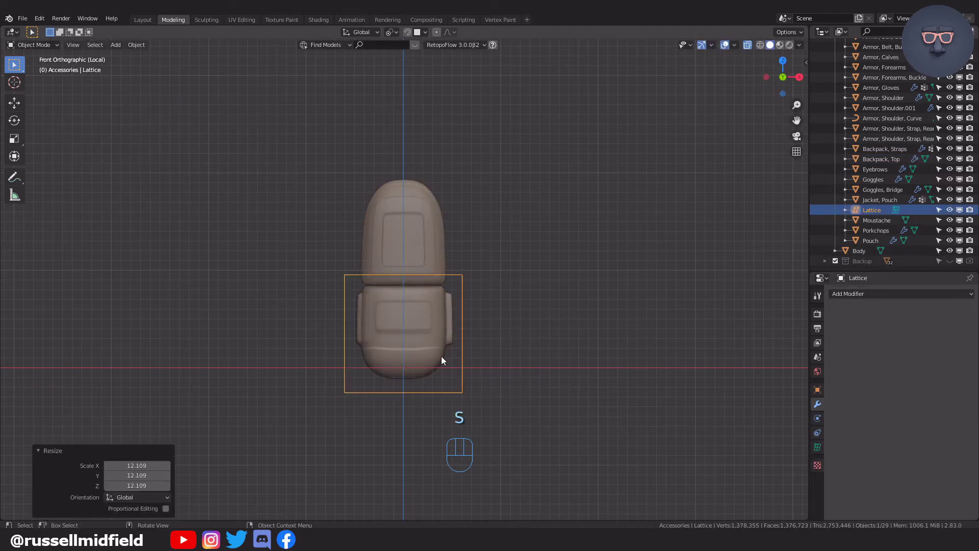
click(36, 46)
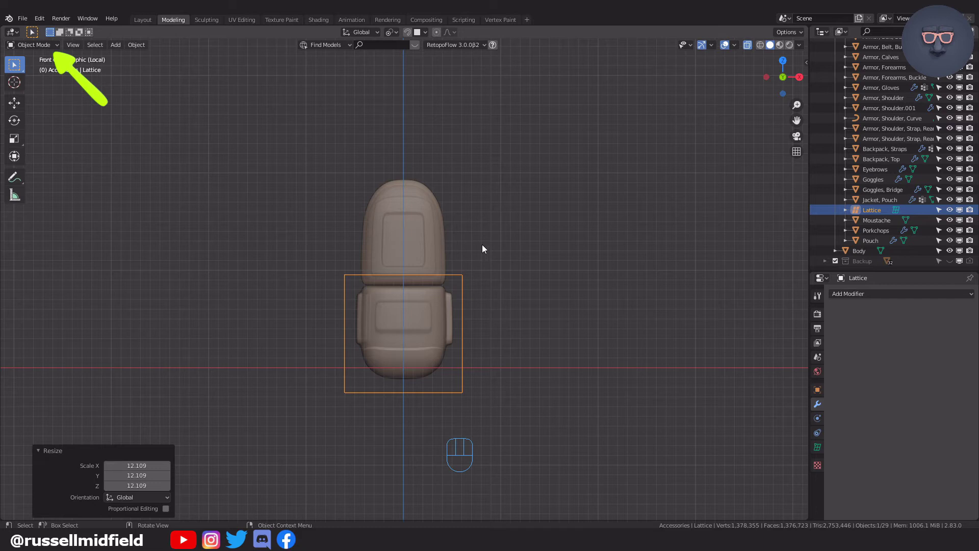
key(s)
key(z)
click(563, 264)
Fit the lattice to the backpack's depth by scaling it along Y and moving it about 0.89 m along Y
key(KP_3)
key(s)
key(y)
click(500, 263)
key(g)
key(y)
click(496, 296)
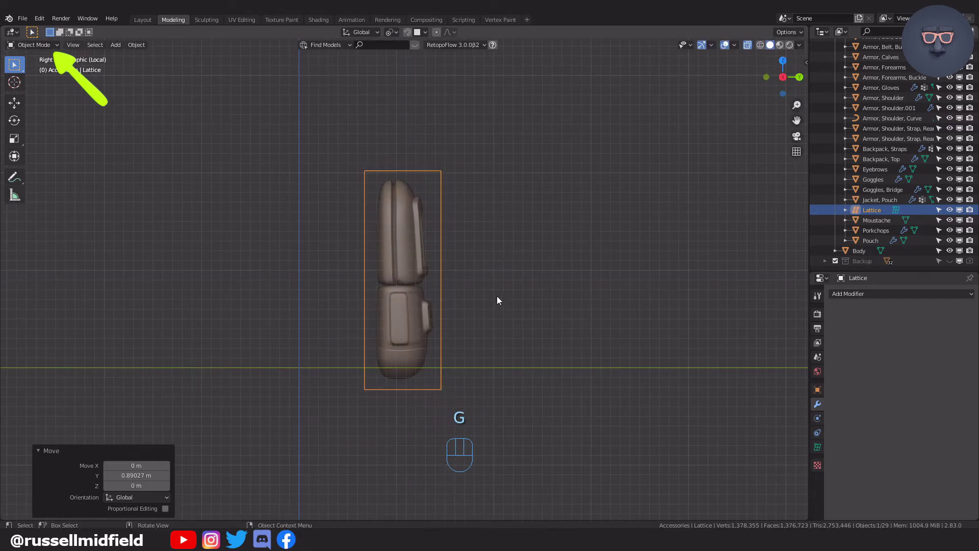
Set the lattice's V resolution to 6 to divide it along the backpack's height
middle_drag(497, 295, 610, 323)
click(817, 447)
click(961, 334)
click(961, 334)
click(961, 334)
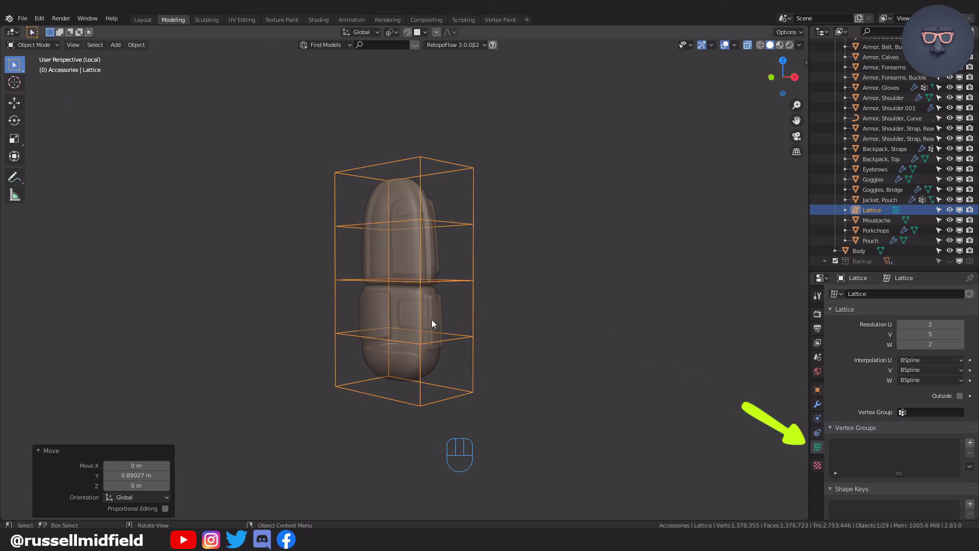
key(KP_3)
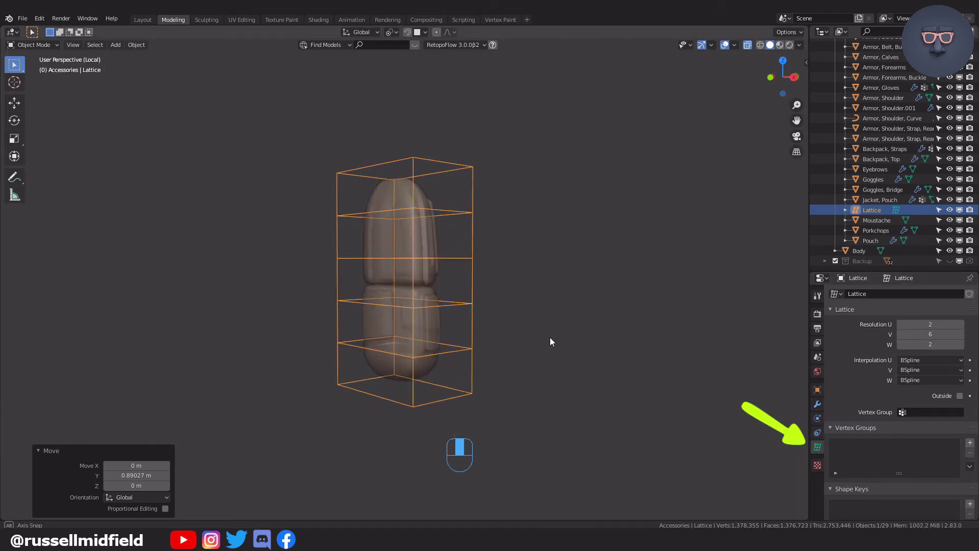